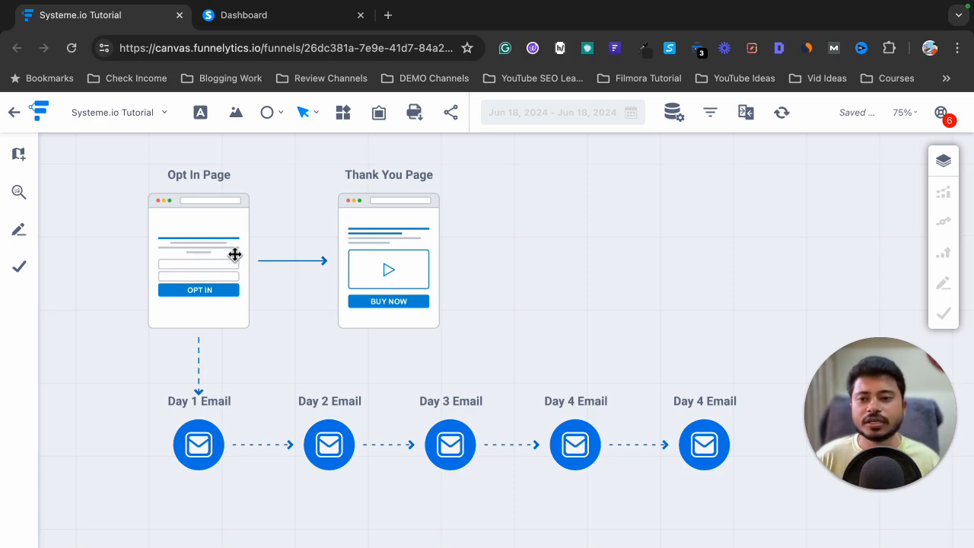
scroll(235, 255, "down", 1)
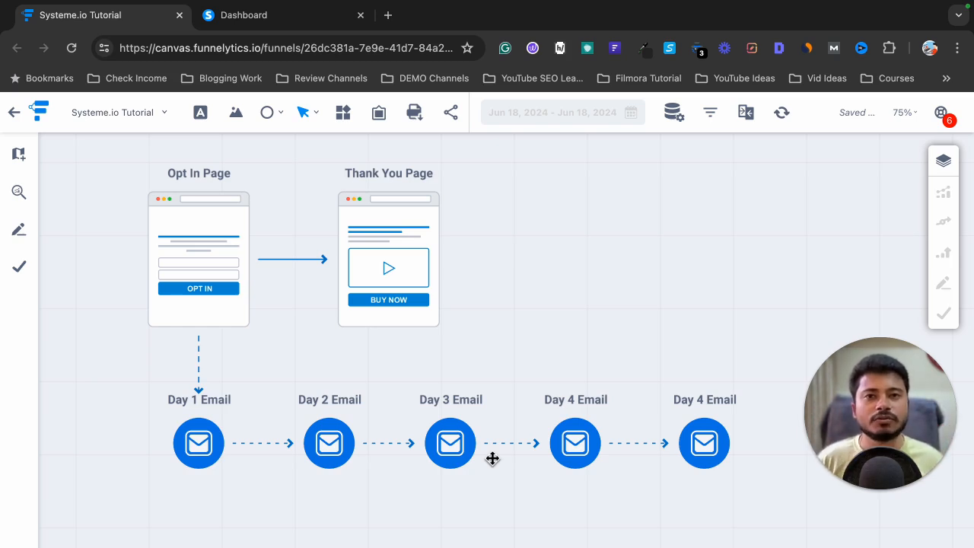
left_click(251, 16)
left_click(109, 26)
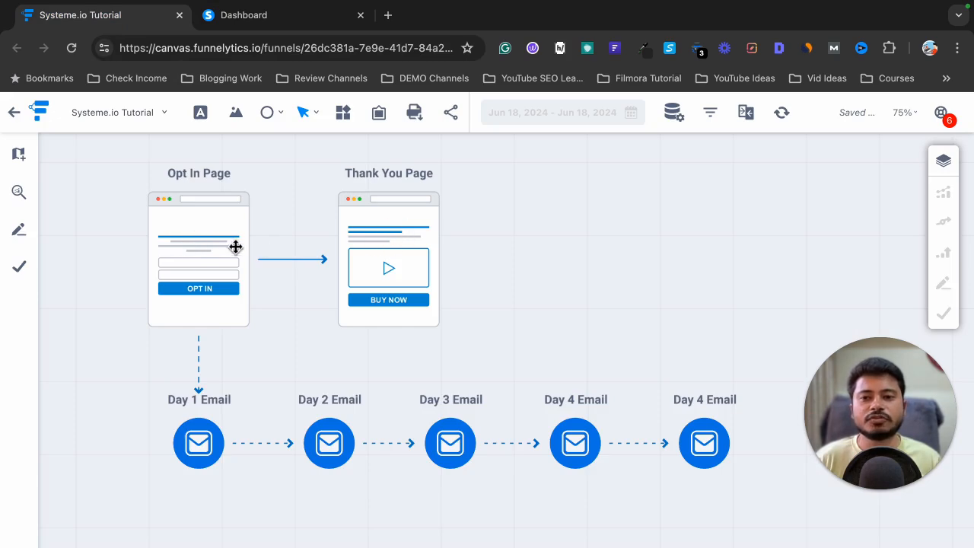
Switch to Systeme.io and start a new funnel named "Landing Page"
left_click(297, 15)
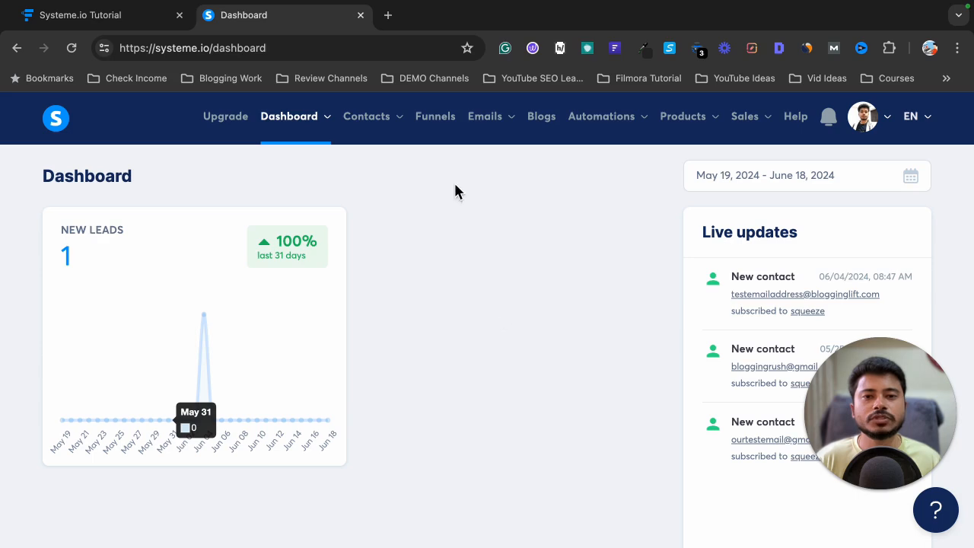
left_click(435, 116)
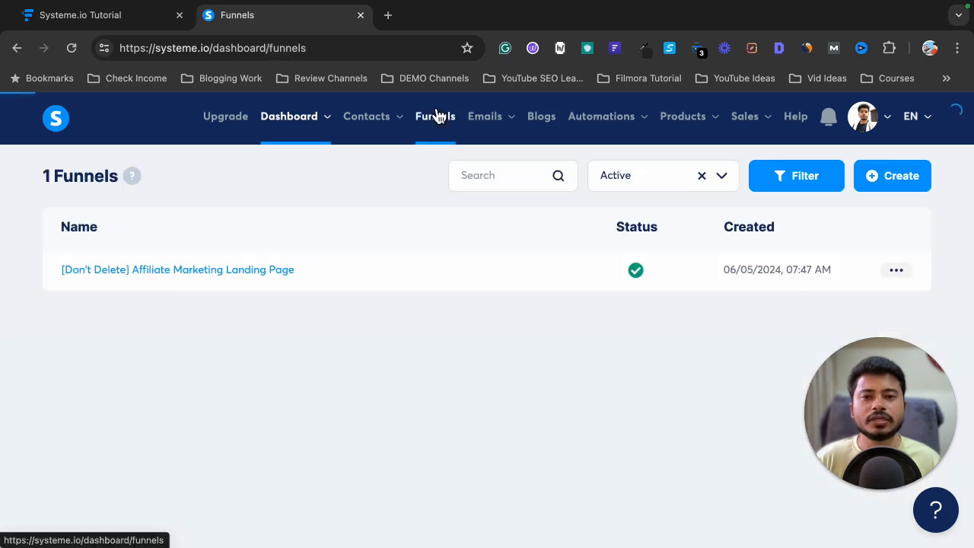
left_click(902, 187)
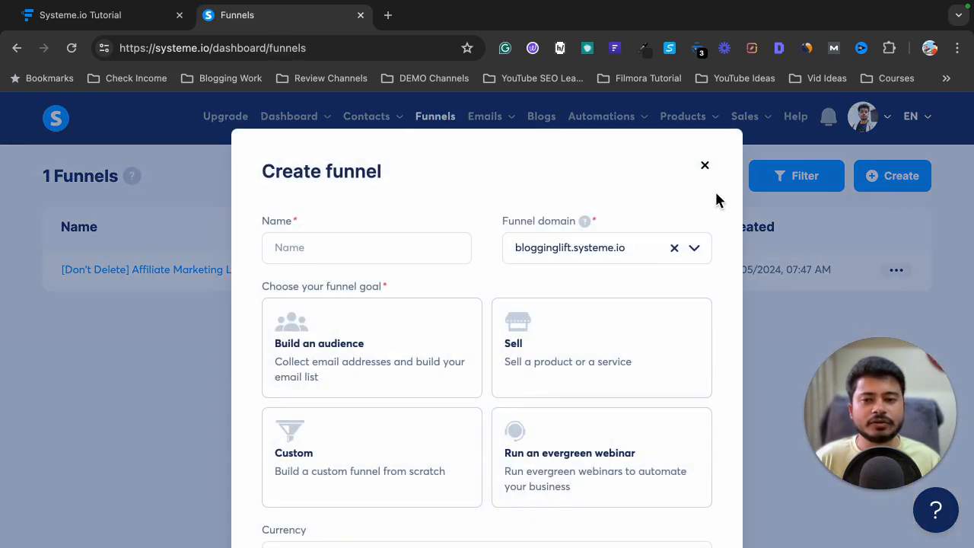
left_click(348, 259)
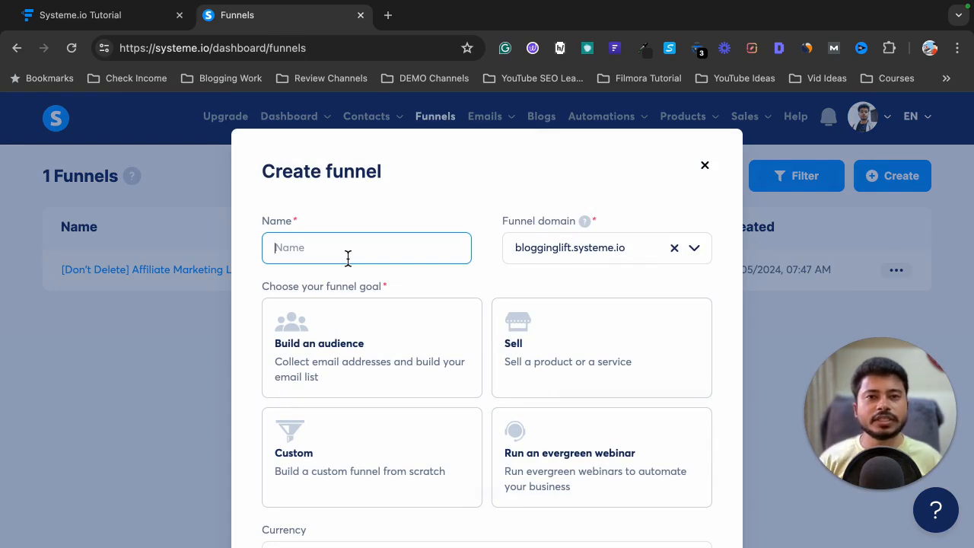
type("Optin Page")
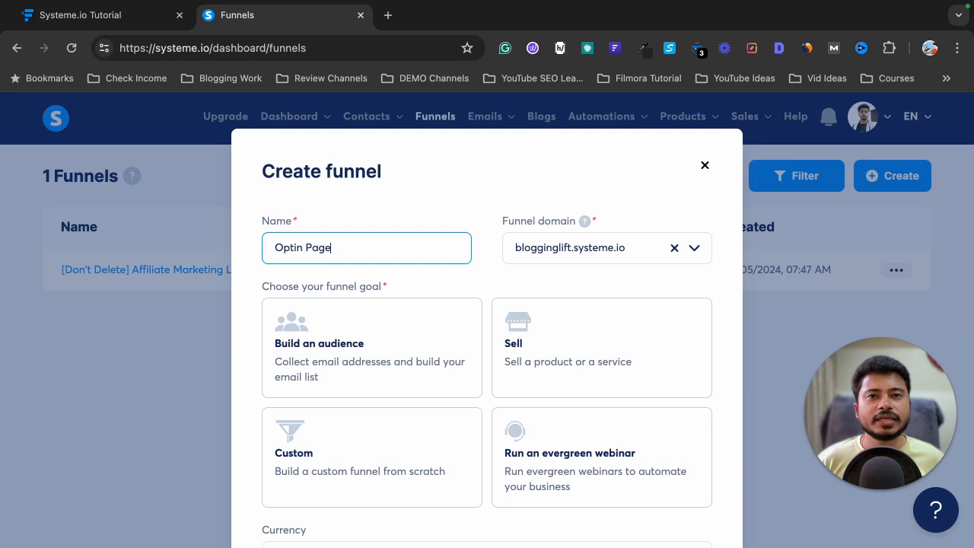
key("ctrl+a")
key("BackSpace")
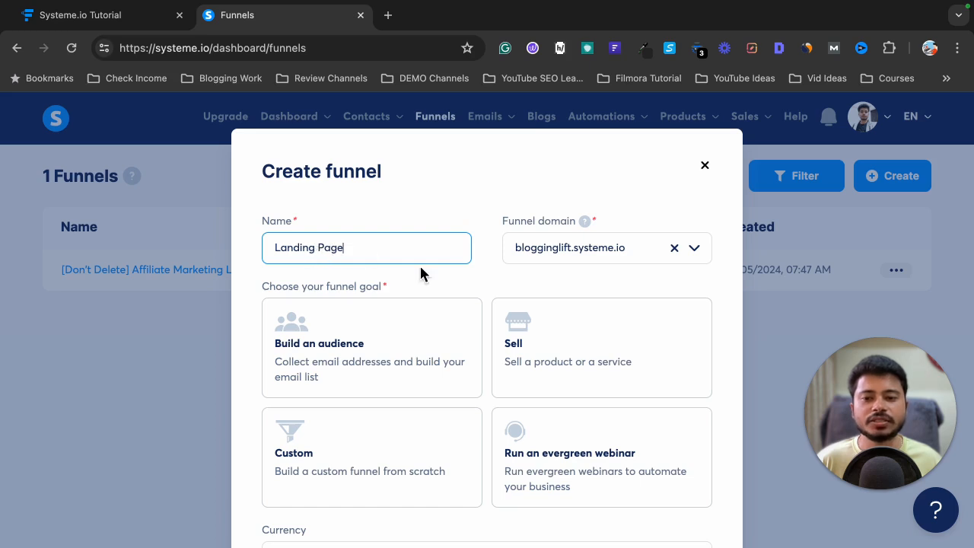
Save the new funnel with the goal "Build an audience" and open it from the funnel list
scroll(420, 272, "down", 2)
left_click(359, 278)
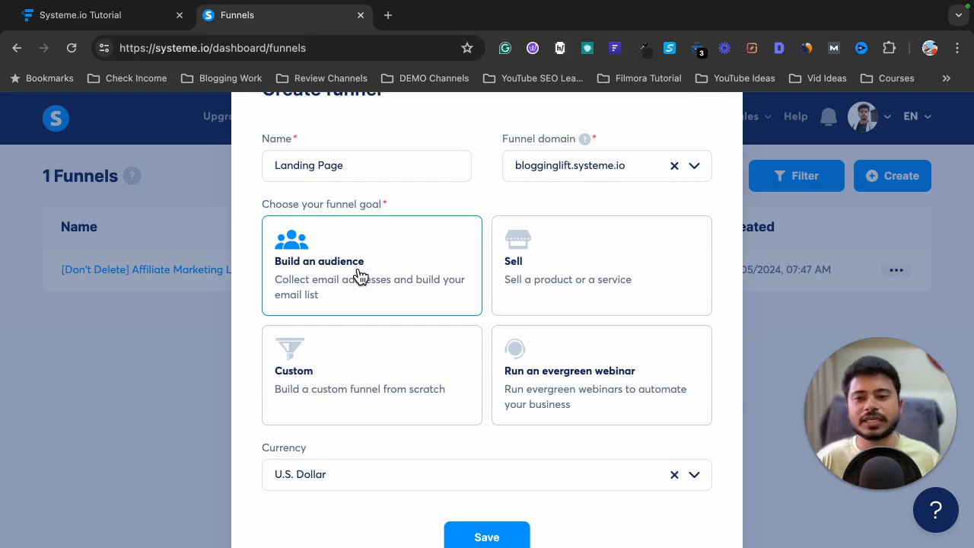
scroll(355, 283, "down", 2)
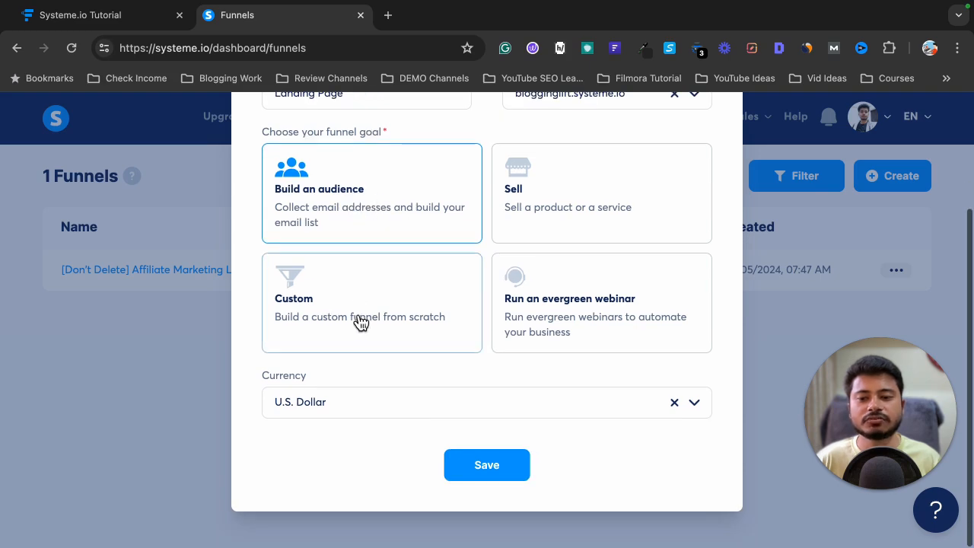
left_click(487, 467)
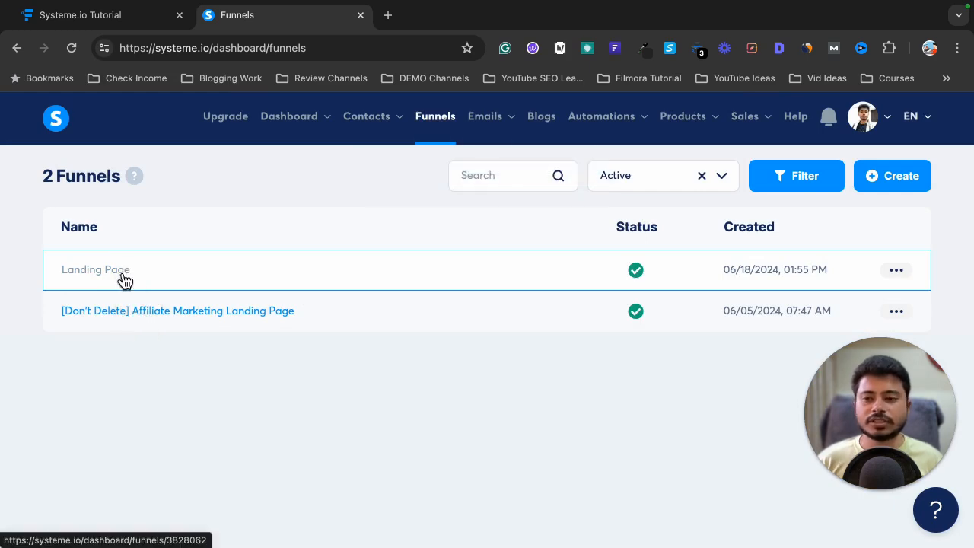
left_click(125, 282)
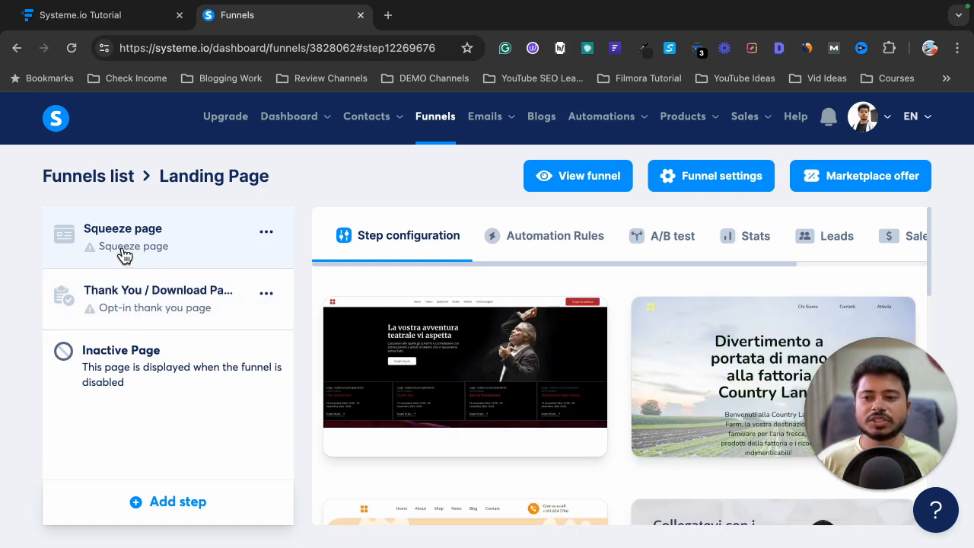
Review the Opt In Page and Thank You Page in the Funnelytics diagram, and return to the Systeme.io funnel
left_click(82, 15)
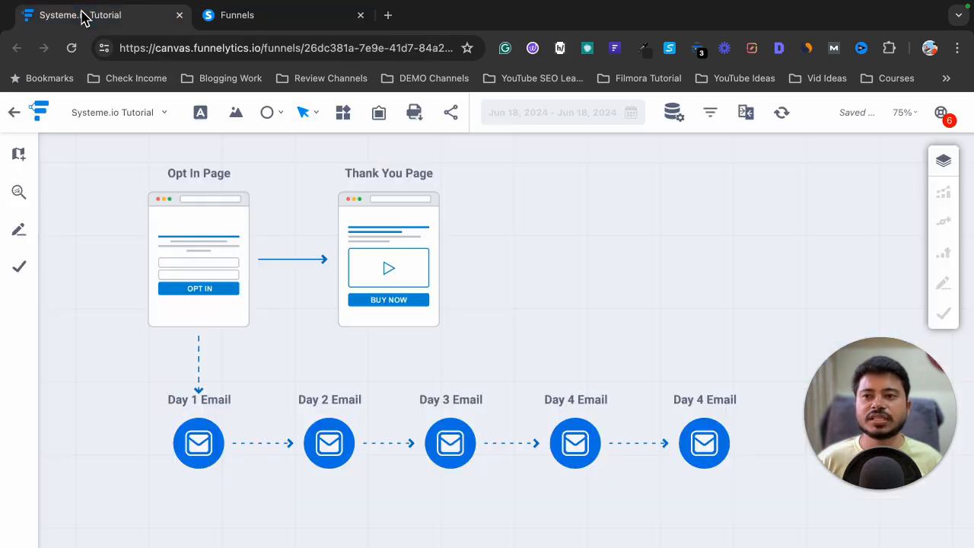
left_click(232, 15)
left_click(114, 23)
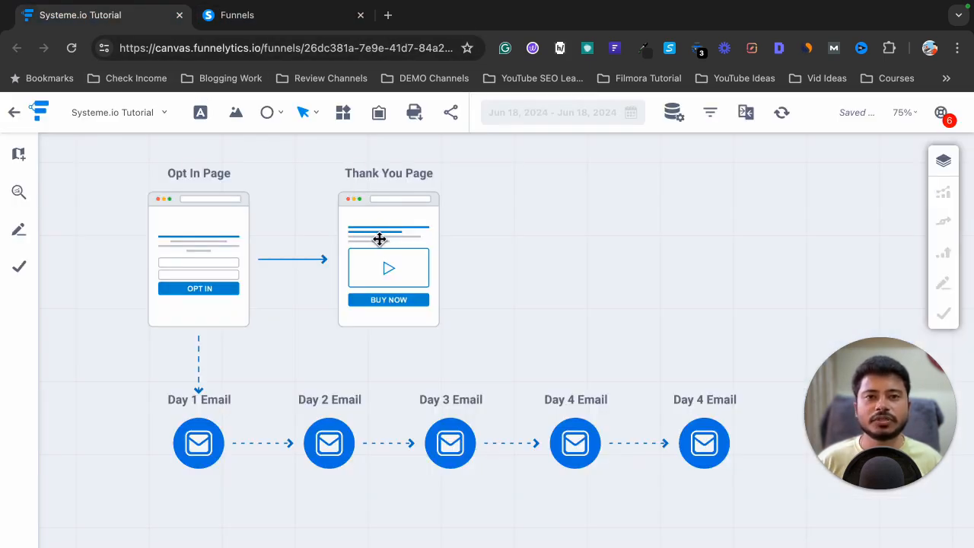
left_click(283, 21)
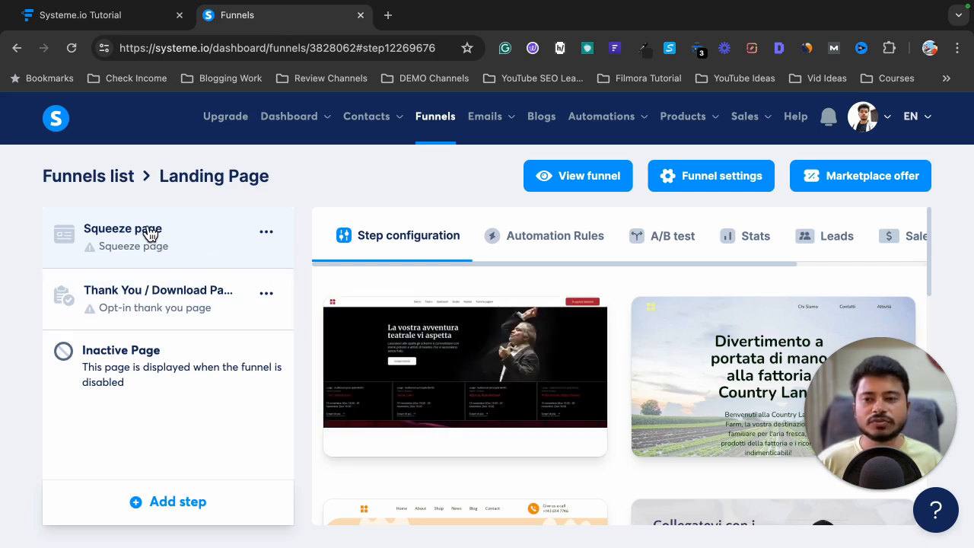
Apply the "[FREE DOWNLOAD]: Get 1500+ Premier Templates" template from the second page of templates to the squeeze page
scroll(594, 343, "down", 8)
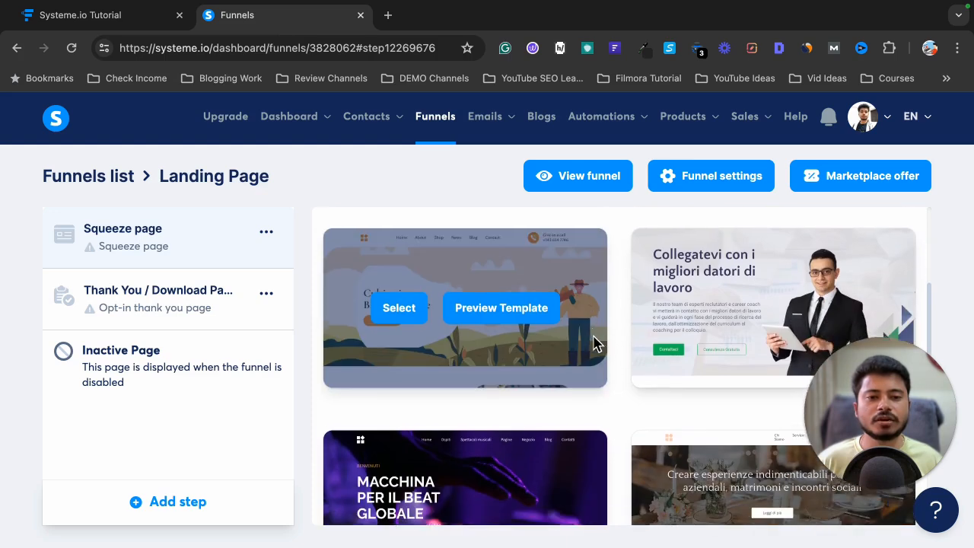
scroll(594, 344, "down", 3)
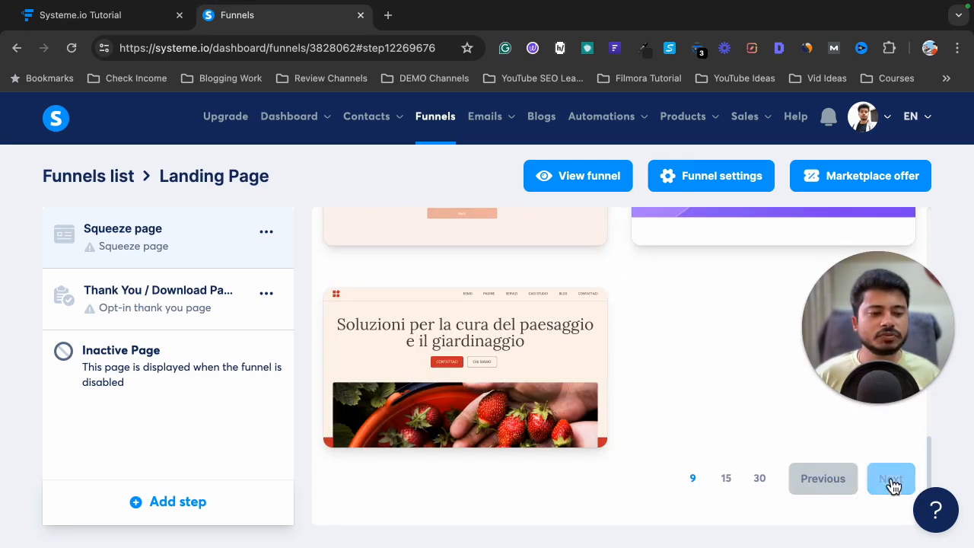
left_click(891, 480)
scroll(728, 455, "down", 3)
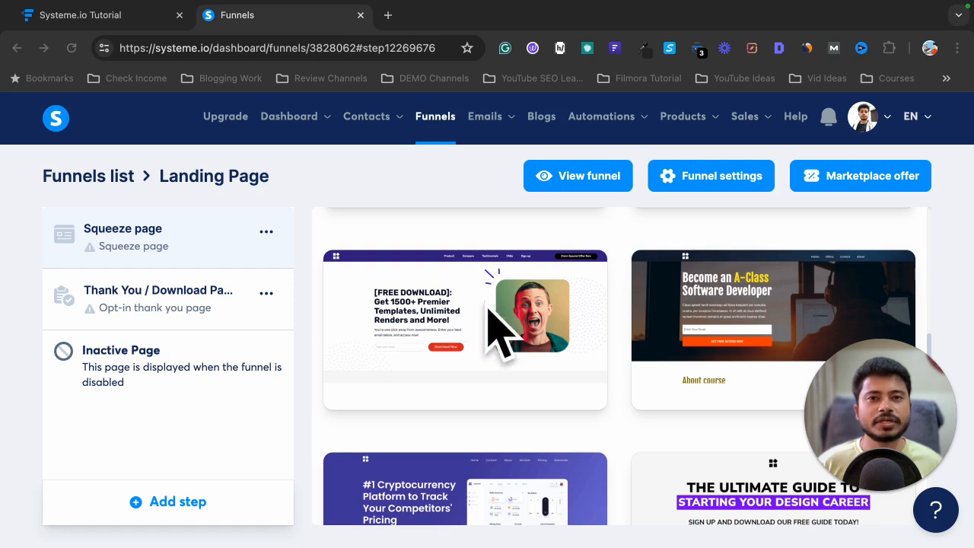
scroll(496, 355, "down", 1)
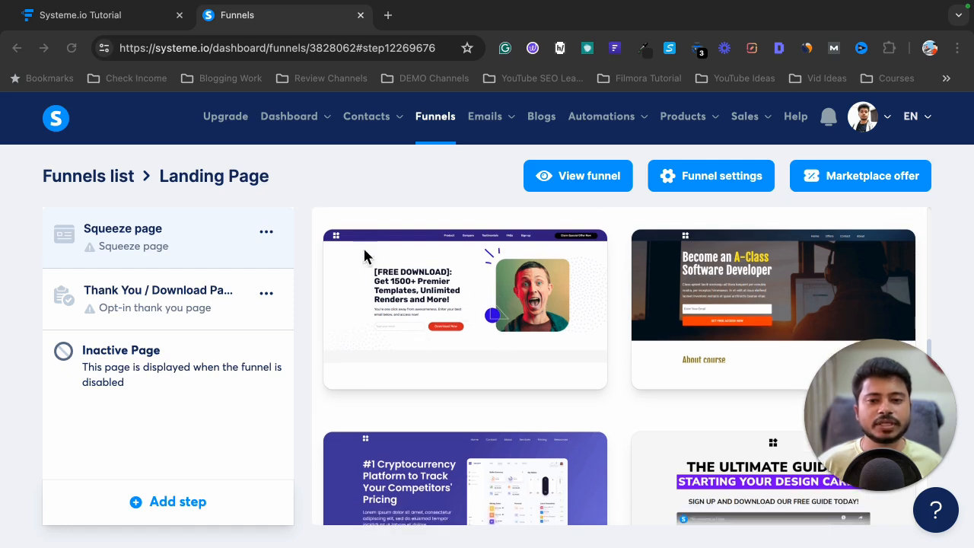
mouse_move(413, 309)
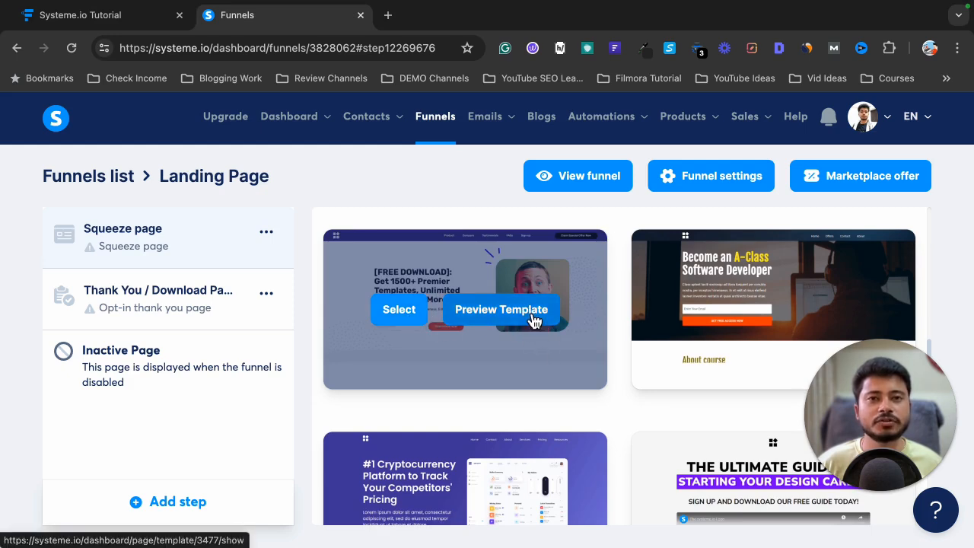
left_click(398, 312)
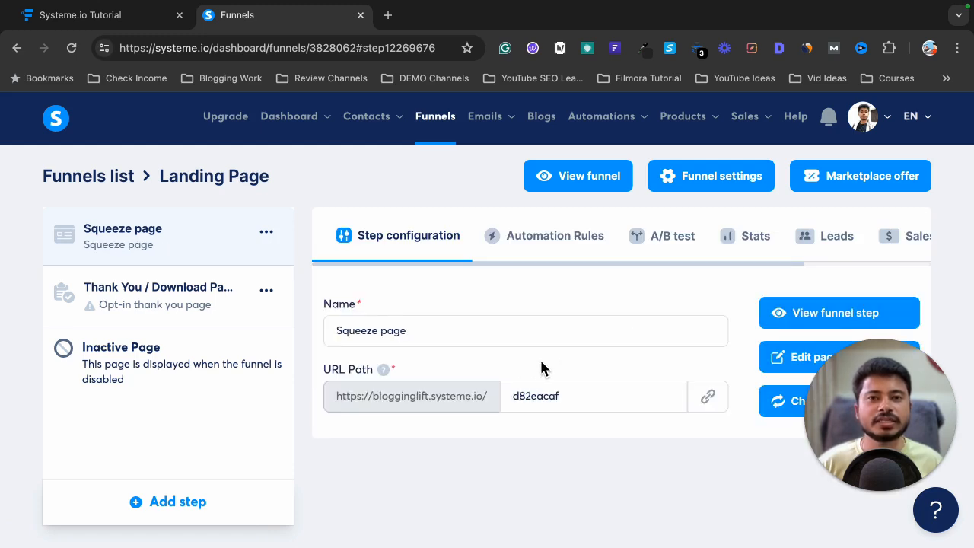
Rename the squeeze page step as "Optin Page"
triple_click(410, 337)
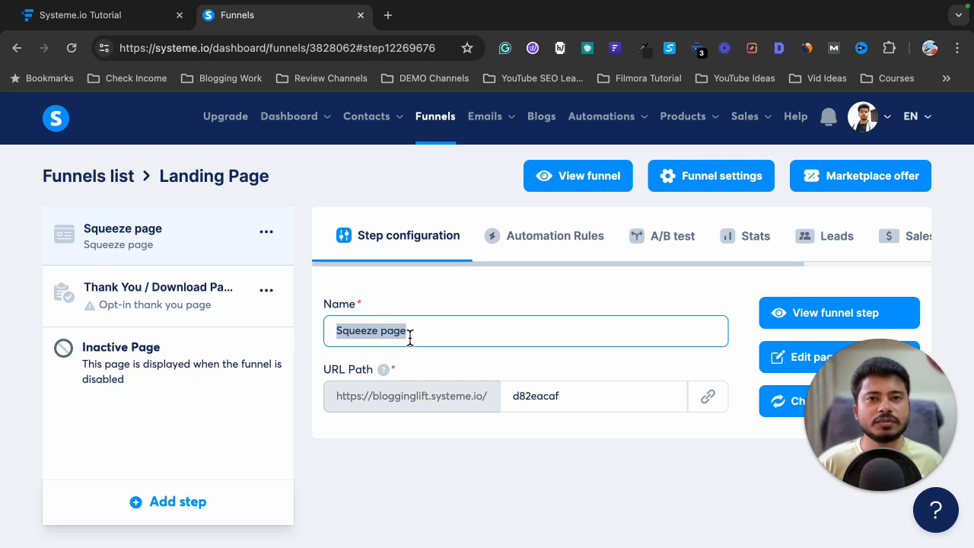
left_click(427, 337)
left_click_drag(427, 337, 340, 339)
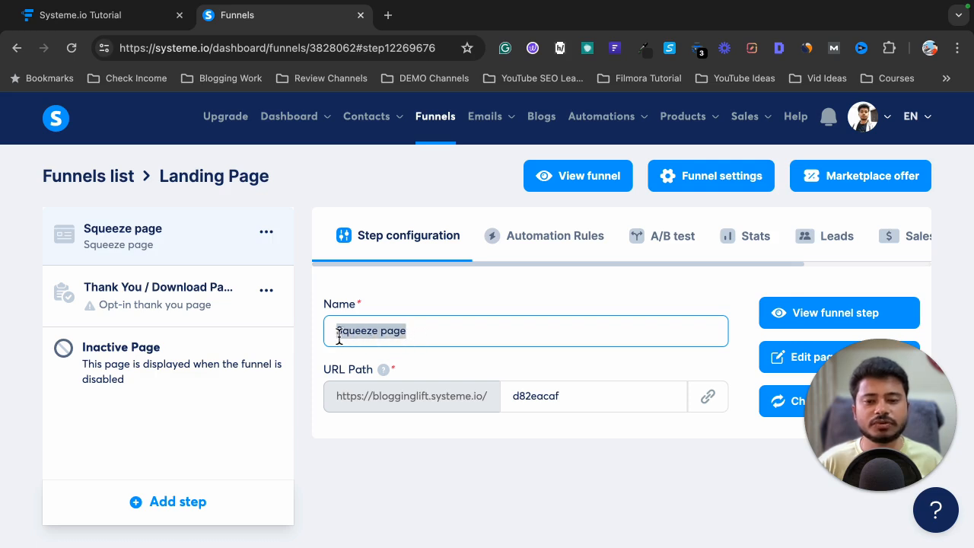
type("Optin Page")
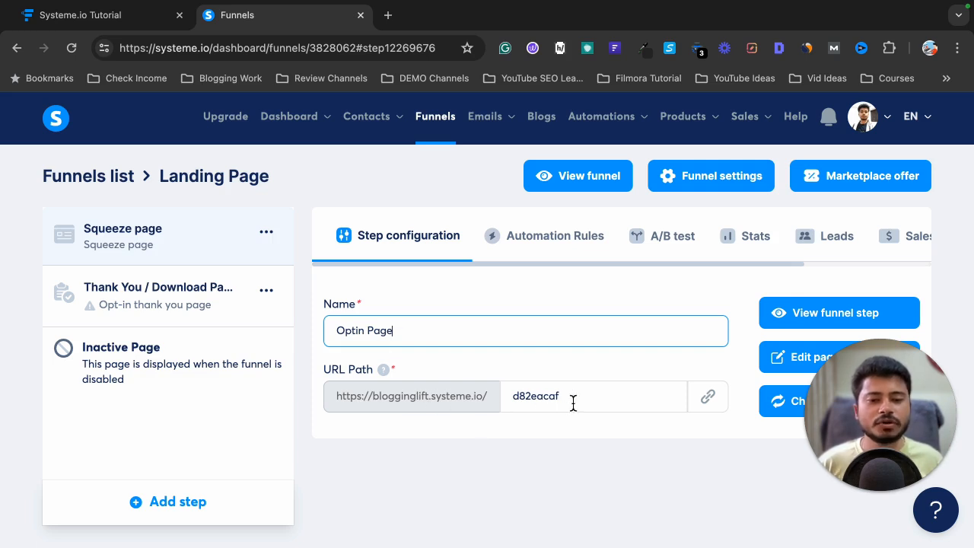
Set the URL path of the Optin Page step to "optin"
left_click(518, 405)
left_click_drag(583, 403, 511, 404)
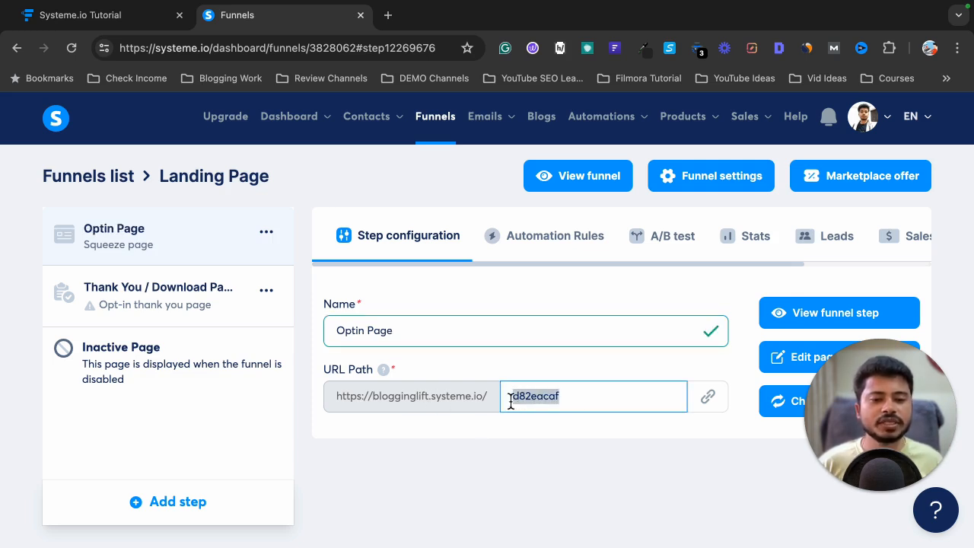
type("optin")
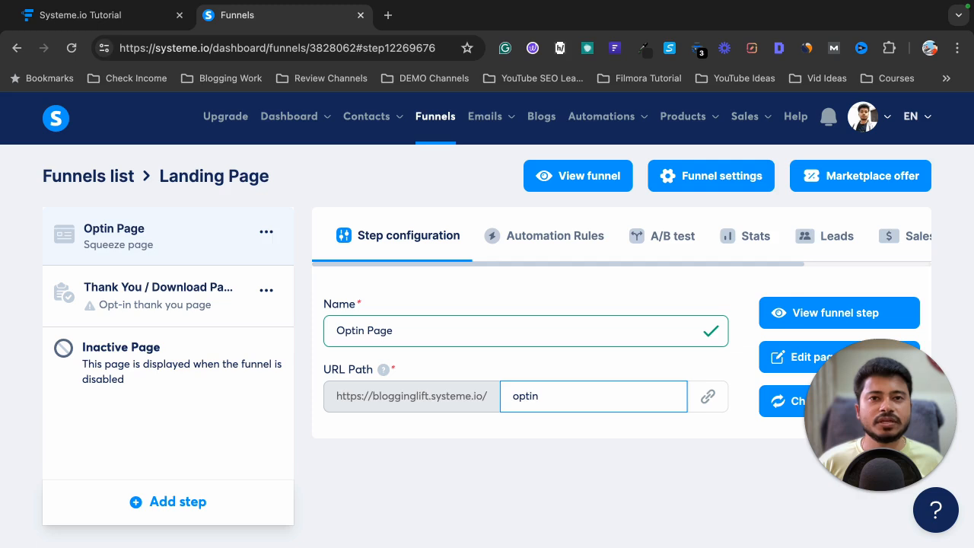
left_click(586, 368)
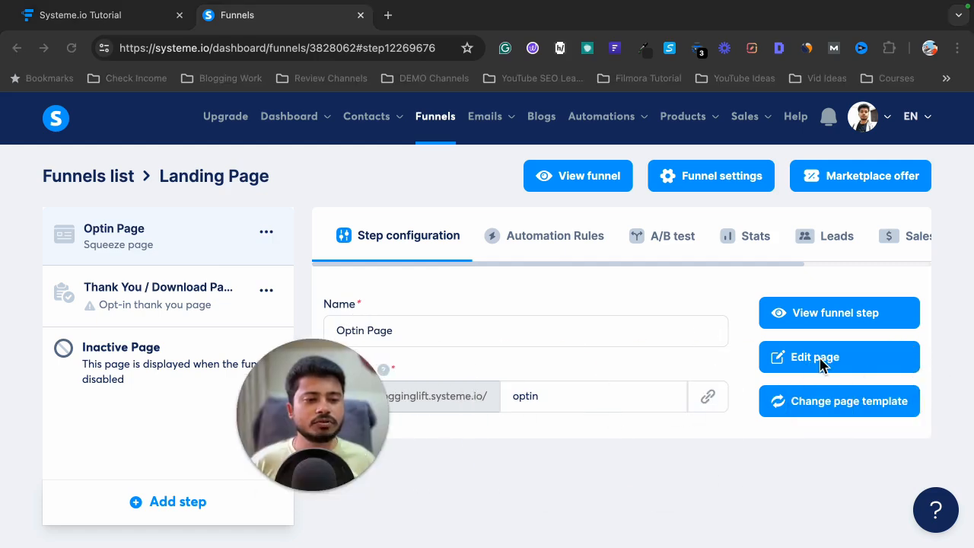
Open the Optin Page for editing and look over the template's hero, email form and content sections
left_click(824, 367)
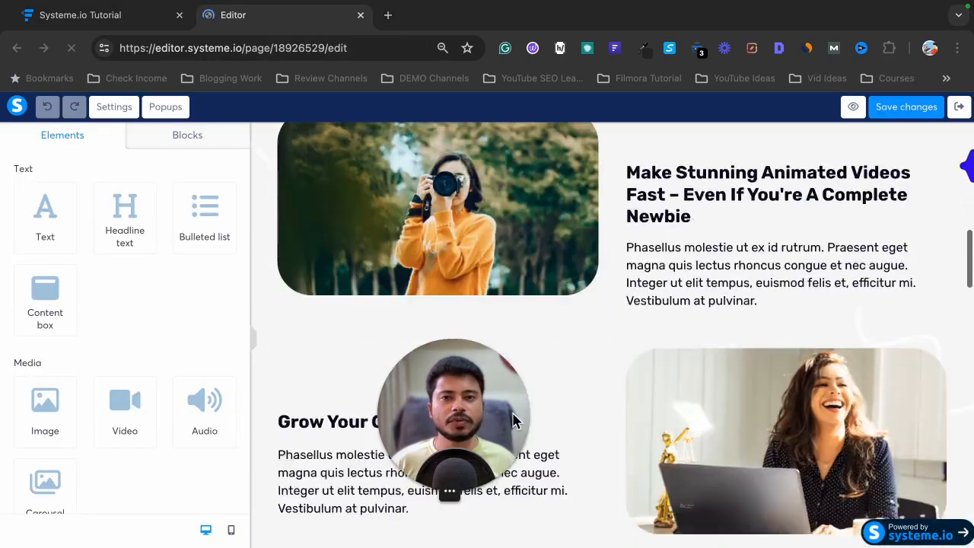
scroll(835, 422, "down", 4)
scroll(555, 352, "up", 6)
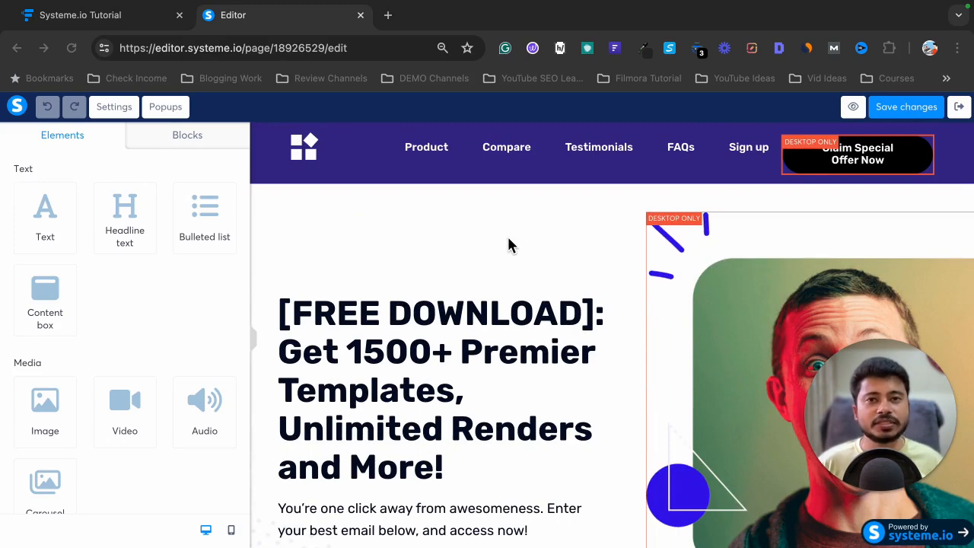
scroll(508, 245, "down", 2)
scroll(796, 245, "down", 1)
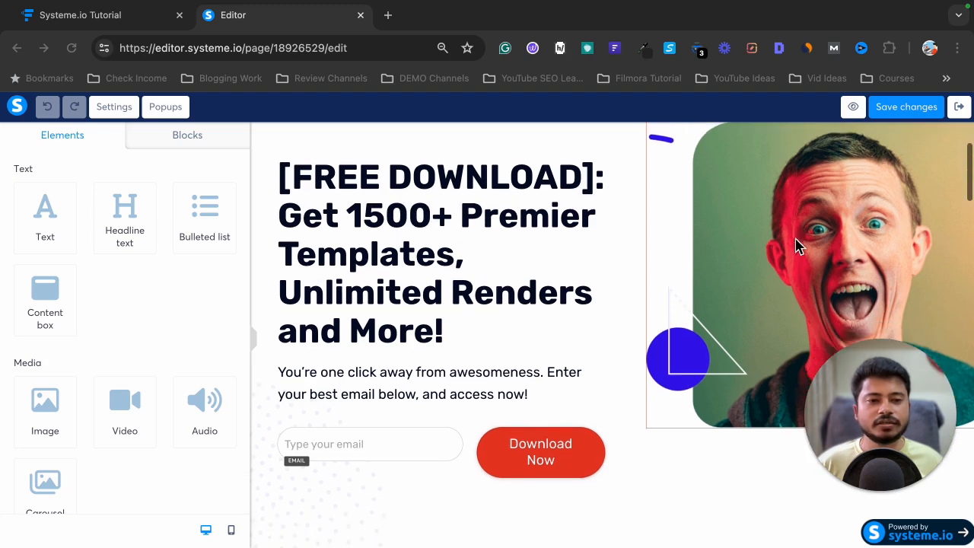
scroll(456, 342, "down", 1)
scroll(411, 369, "down", 1)
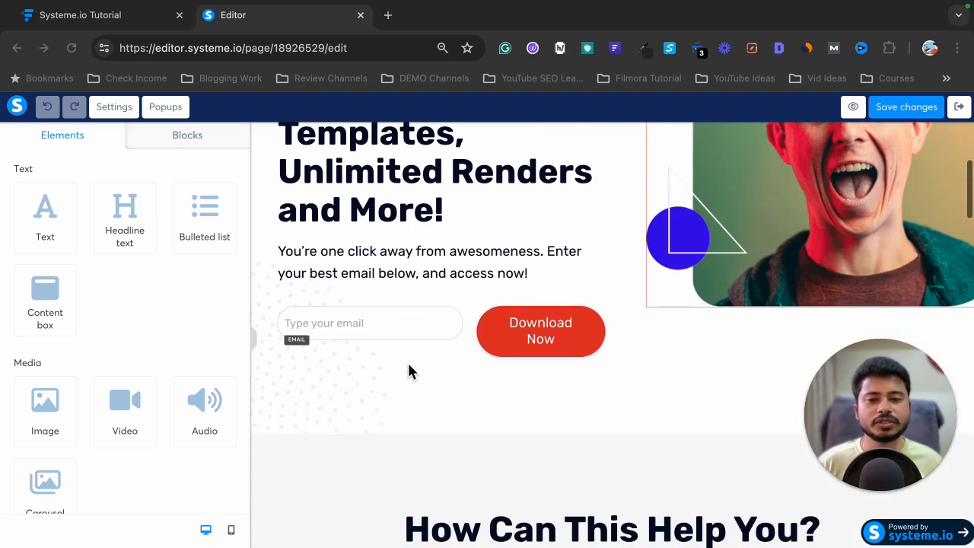
Delete the purple navigation header section with the Product, Compare and Testimonials links from the page
scroll(505, 343, "up", 3)
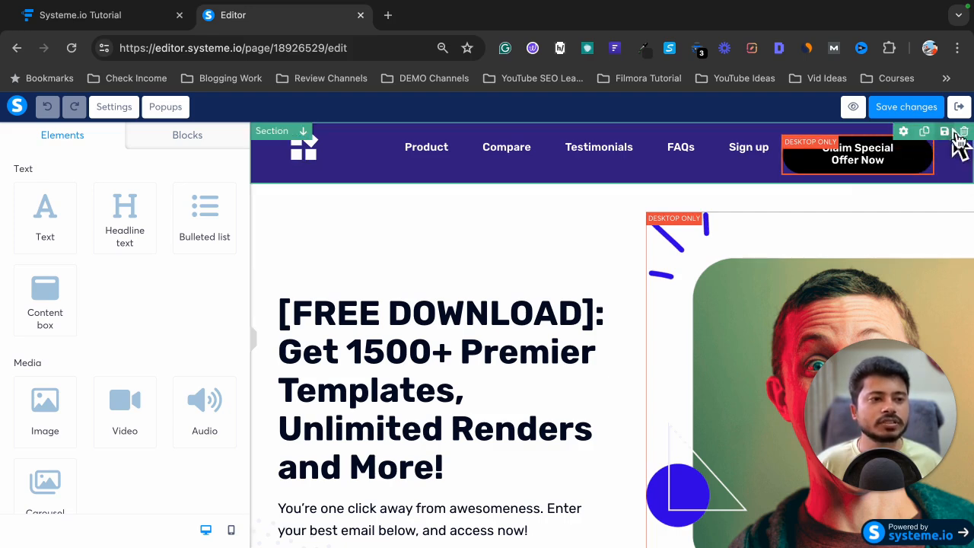
left_click(965, 133)
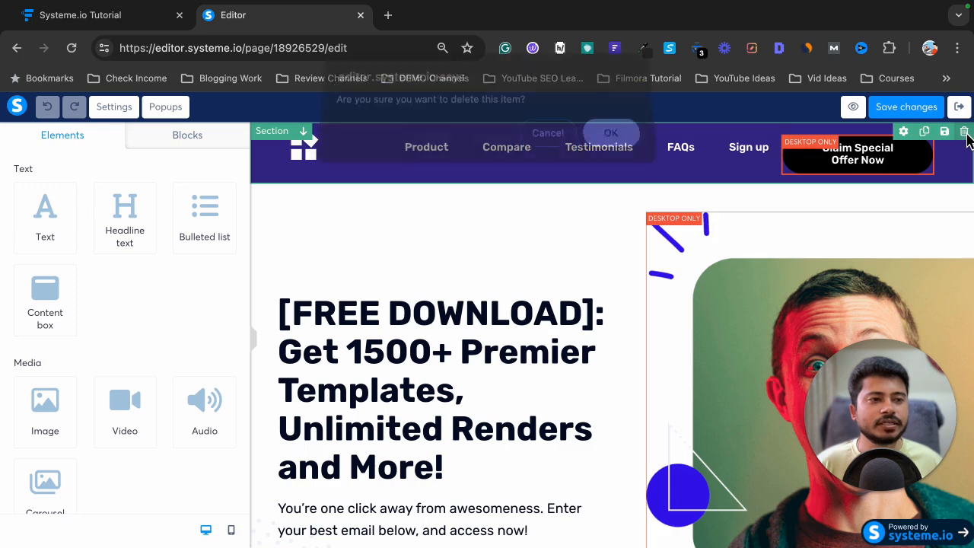
left_click(627, 148)
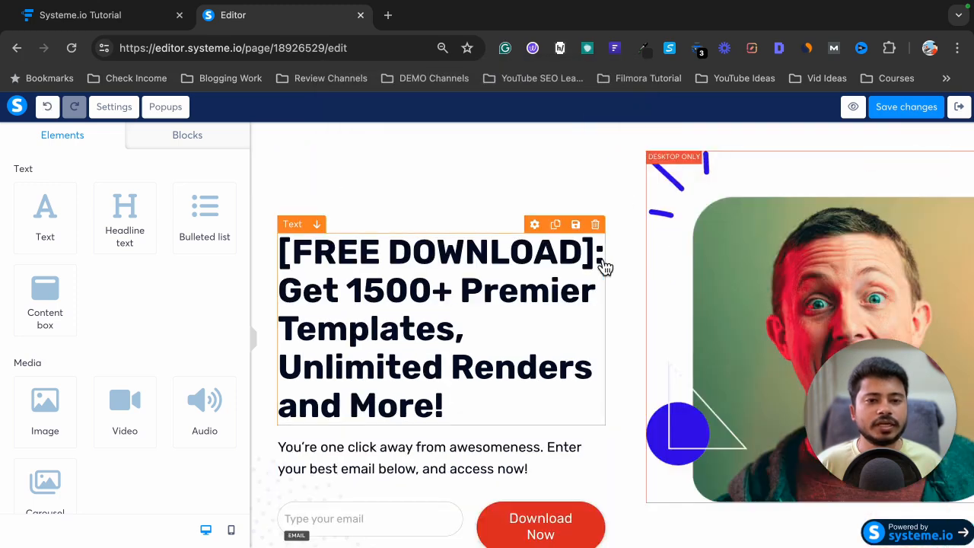
Delete the "How Can This Help You?" section below the hero from the opt-in page
scroll(602, 266, "down", 6)
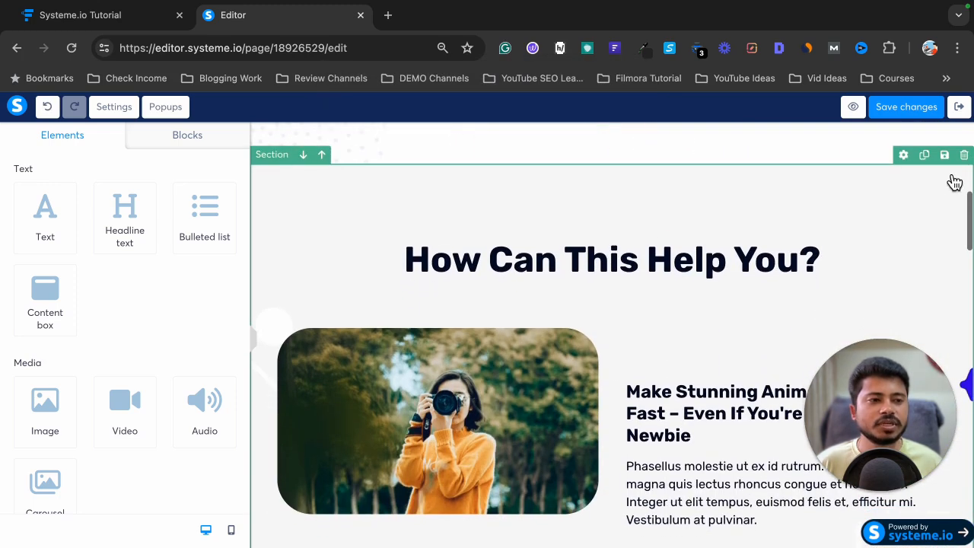
scroll(796, 229, "up", 5)
scroll(796, 228, "down", 3)
scroll(790, 238, "down", 2)
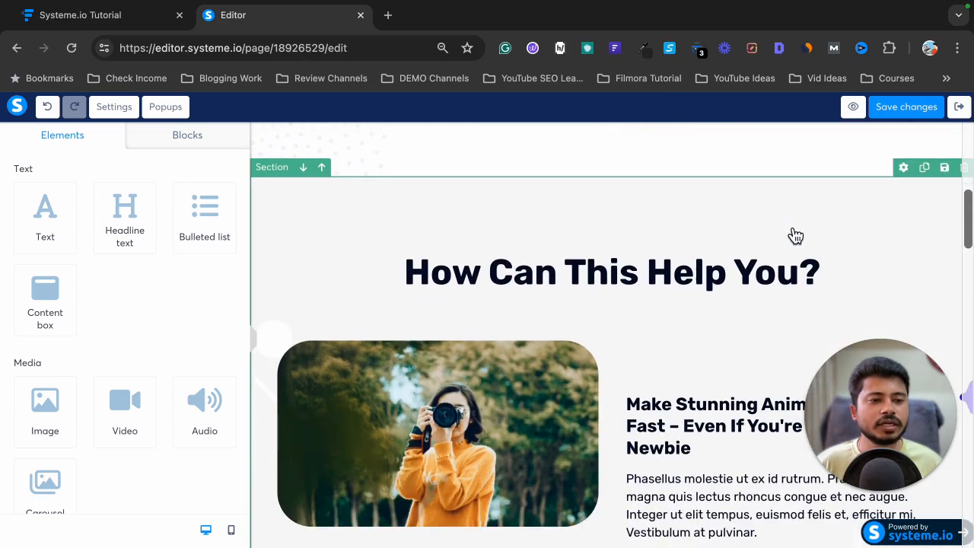
left_click(965, 173)
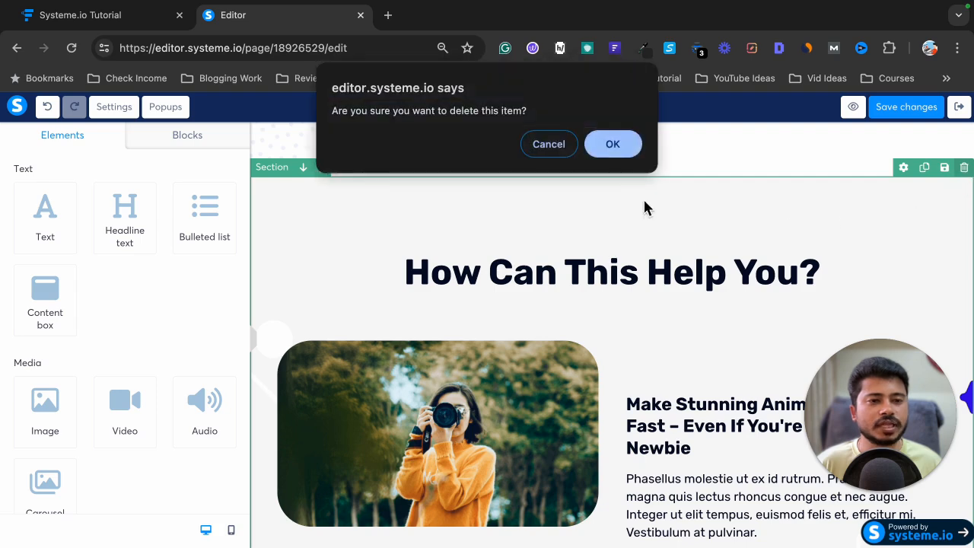
left_click(628, 153)
Delete the purple testimonial section and the "What's Included With Your Personal License" section from the page
left_click(965, 171)
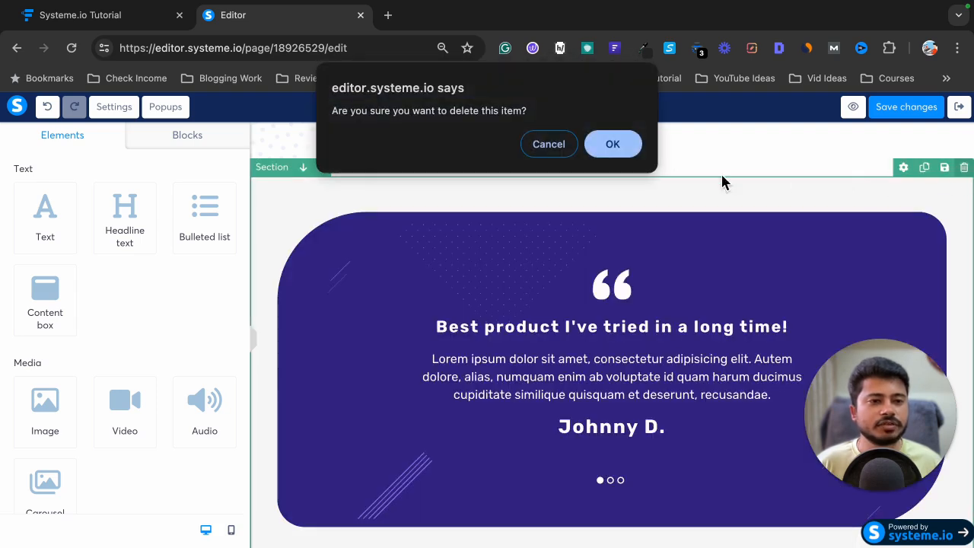
left_click(639, 152)
left_click(965, 172)
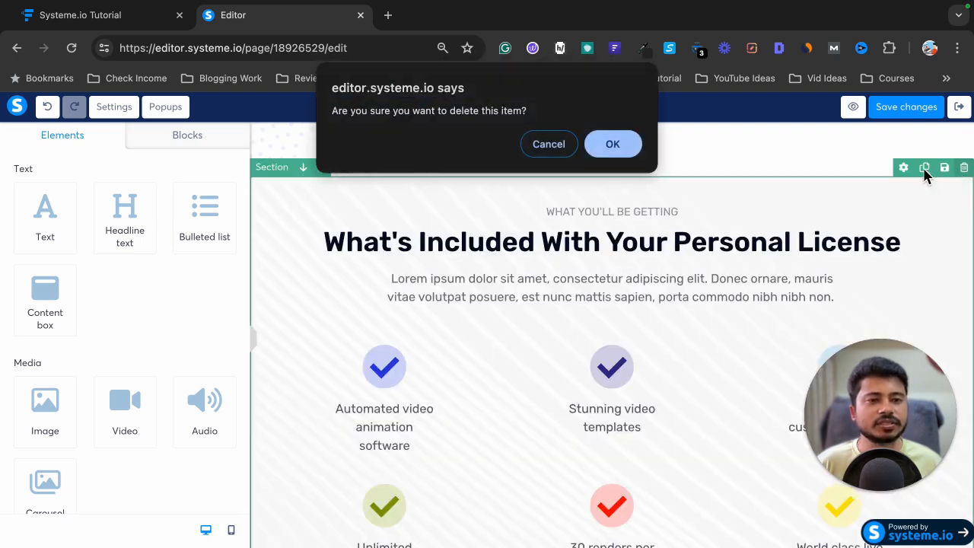
left_click(636, 152)
Replace the hero headline with "[FREE Guide]: 15 Secret Strategies to Get More Affiliate Sales"
scroll(668, 283, "up", 1)
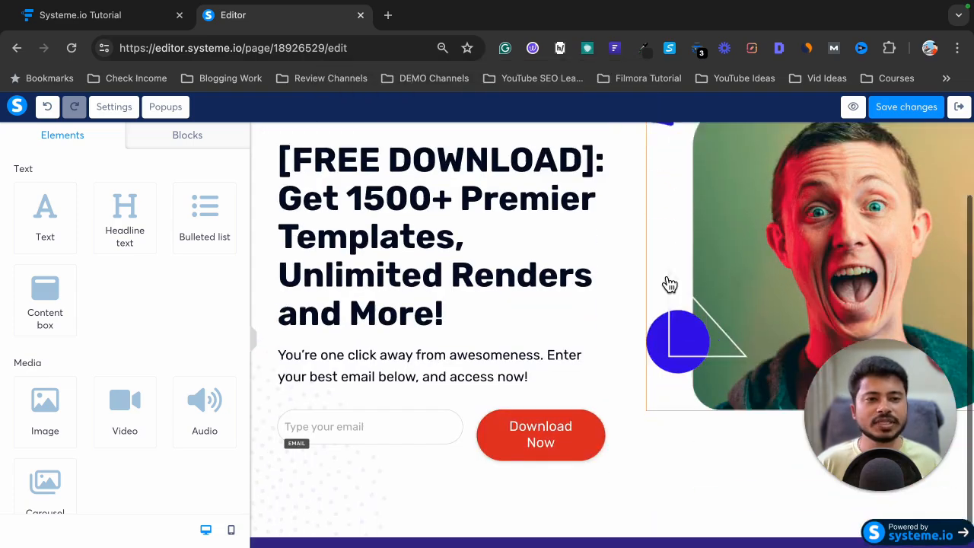
scroll(669, 284, "down", 1)
scroll(668, 283, "up", 2)
scroll(606, 283, "down", 2)
scroll(608, 282, "up", 3)
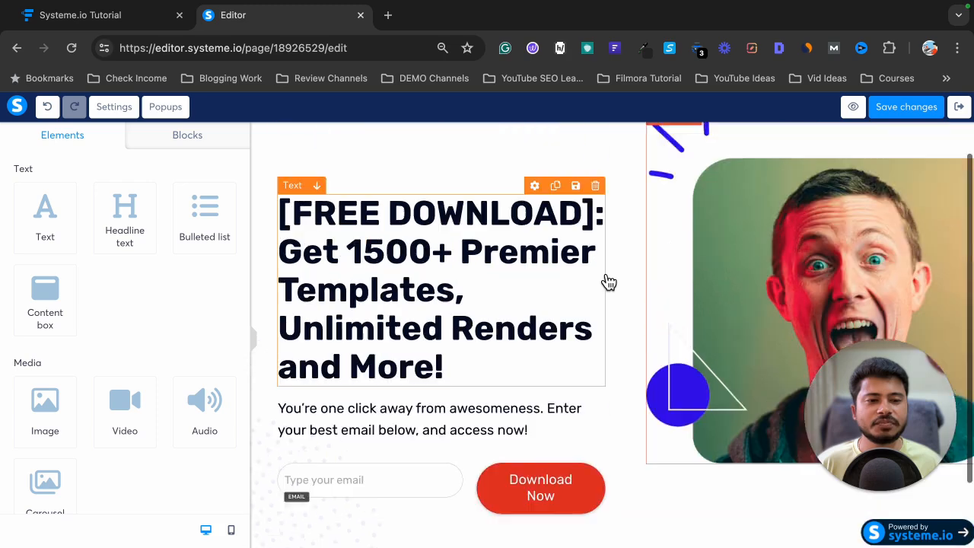
scroll(608, 283, "down", 3)
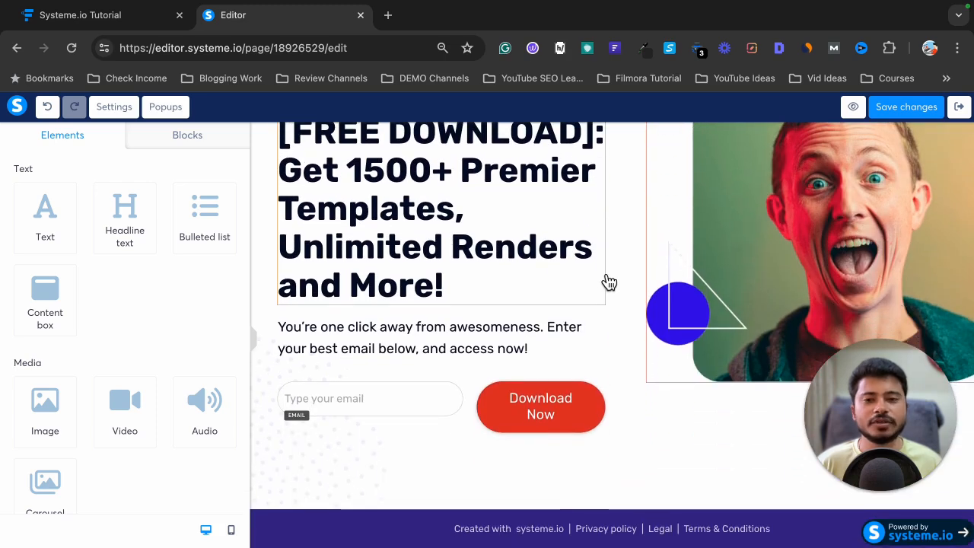
left_click(446, 196)
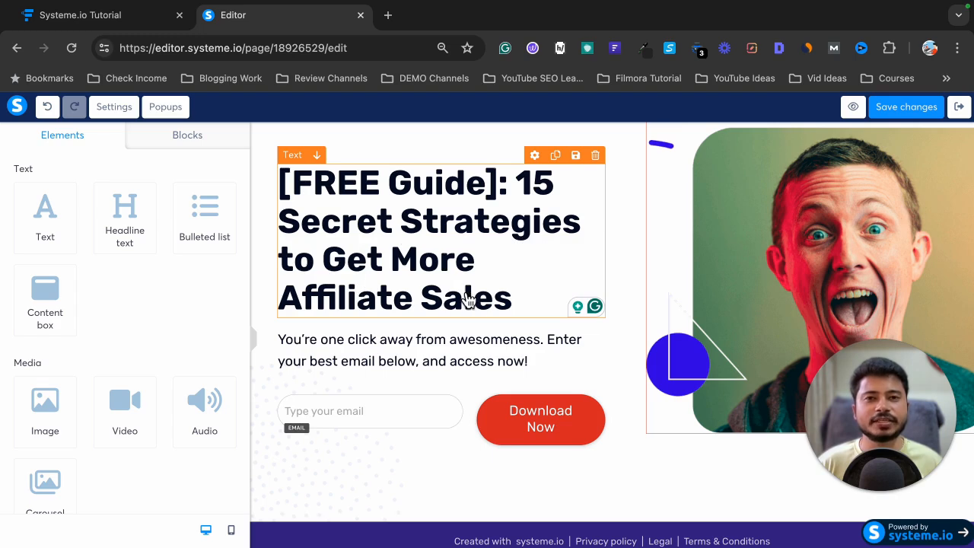
Replace the text under the headline with "Give Your Best Email Address to get this guide in your inbox."
scroll(330, 327, "down", 1)
left_click(326, 341)
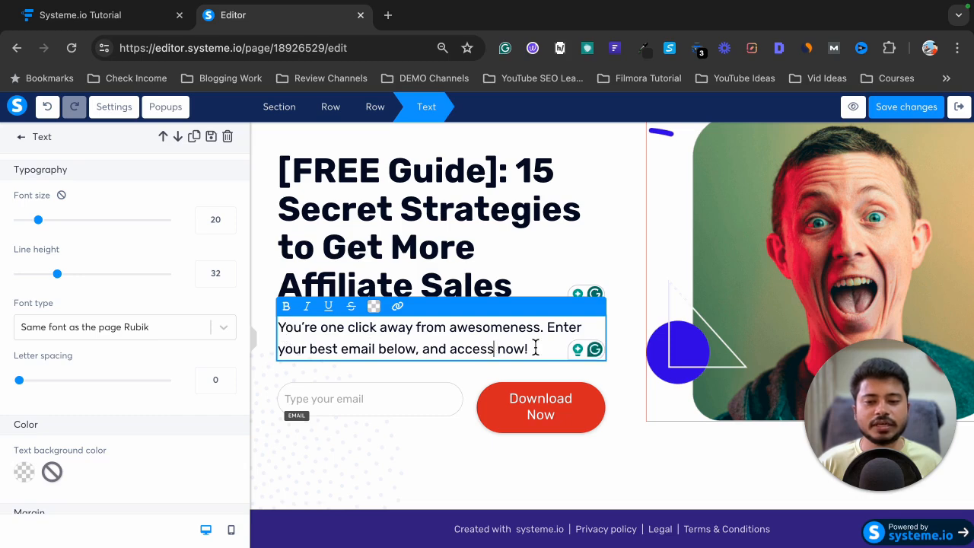
left_click_drag(535, 347, 278, 328)
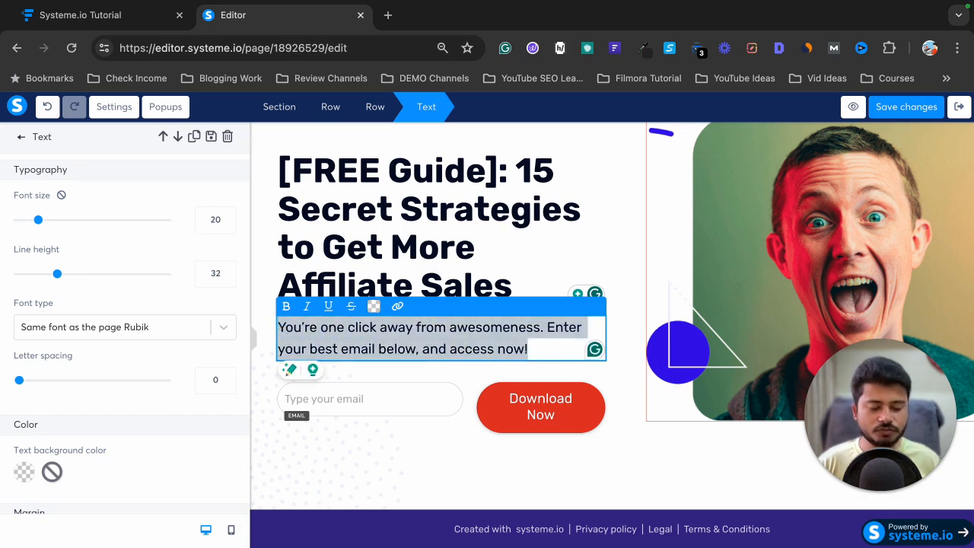
type("Give Your Best Emai")
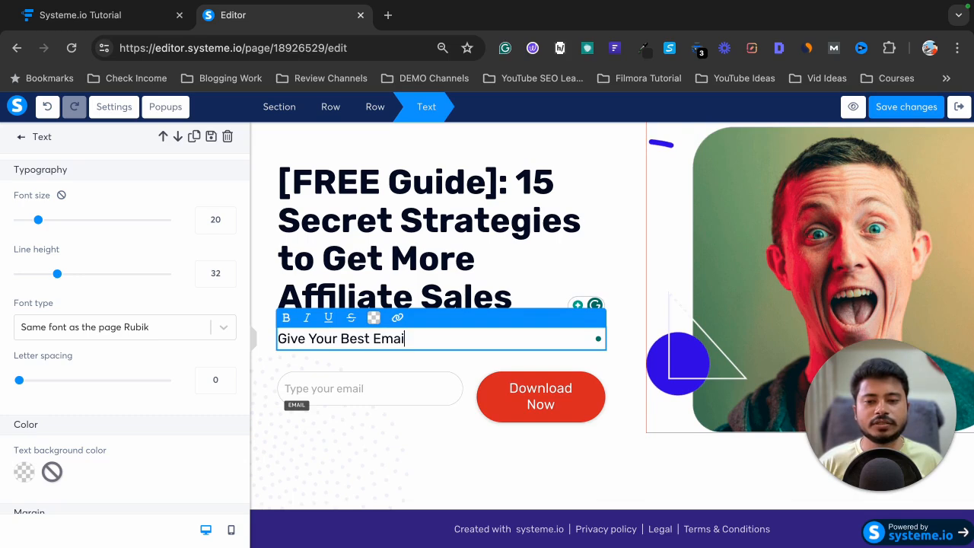
type("l Address to ")
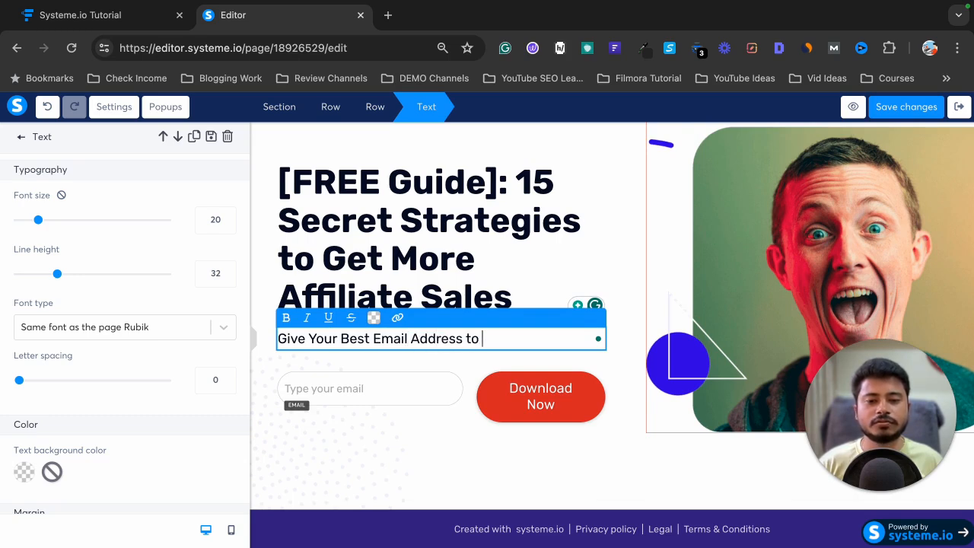
type("get this gu")
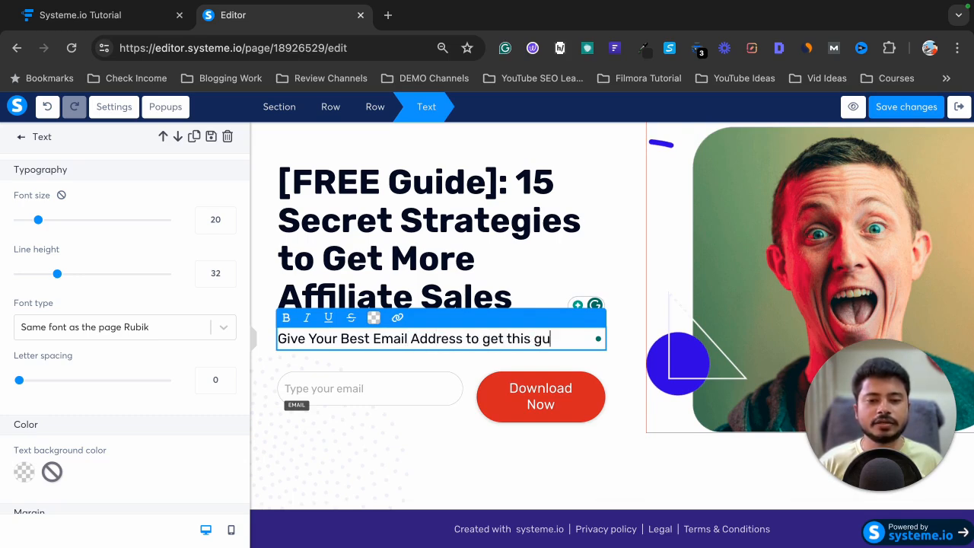
type("ide in your in")
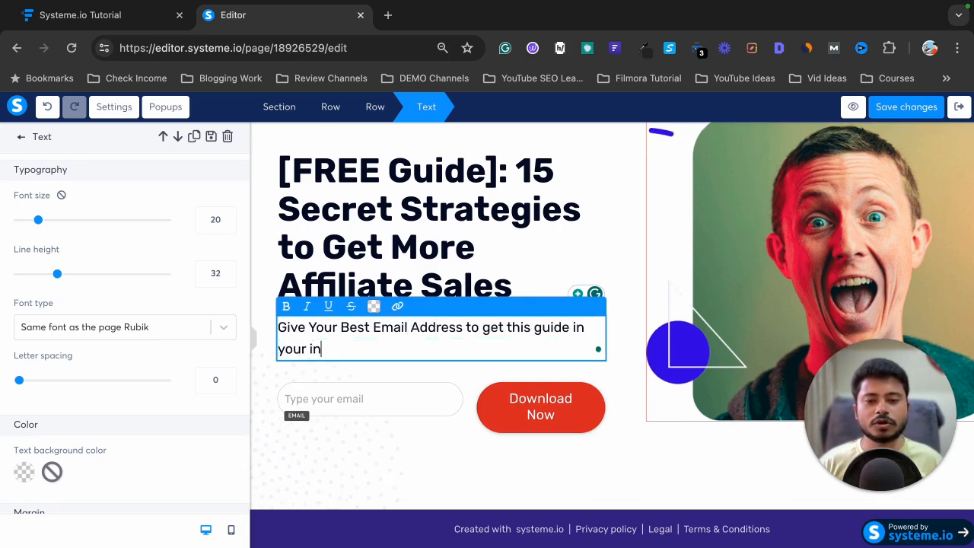
type("box.")
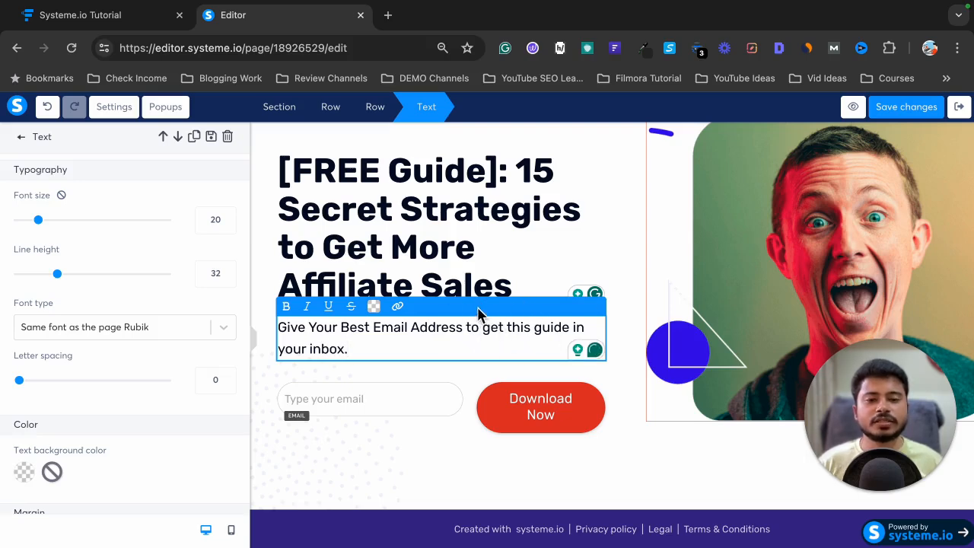
View the hero image's settings and its file upload options without replacing the image
scroll(543, 330, "up", 2)
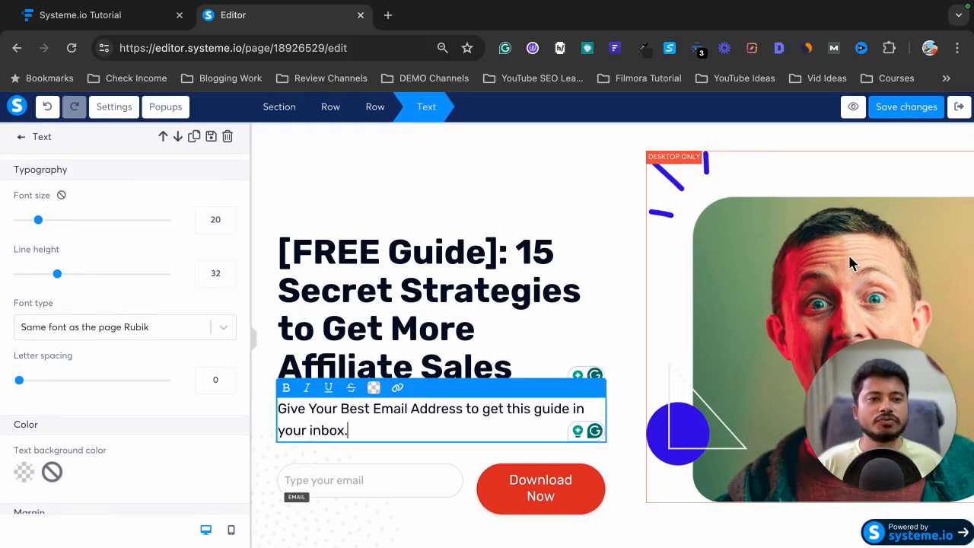
left_click(799, 246)
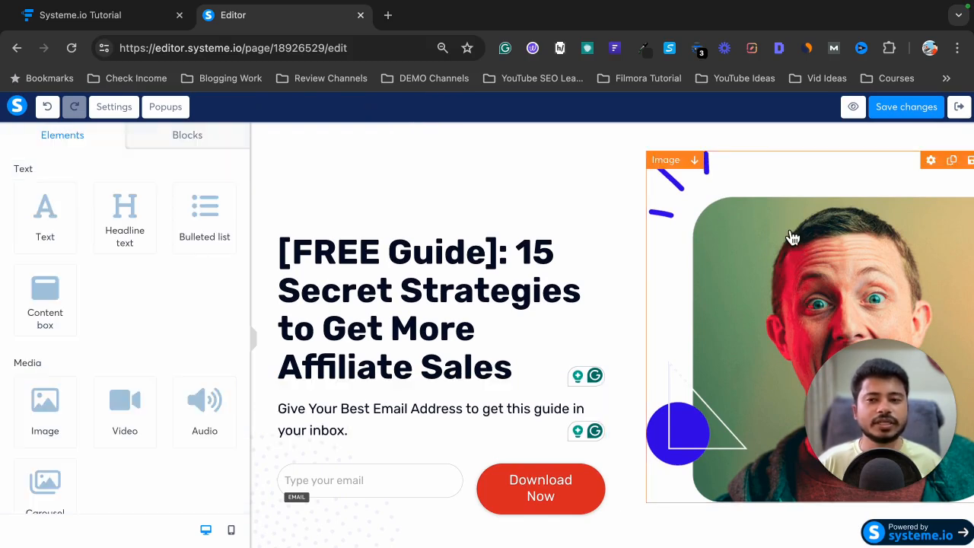
left_click(797, 241)
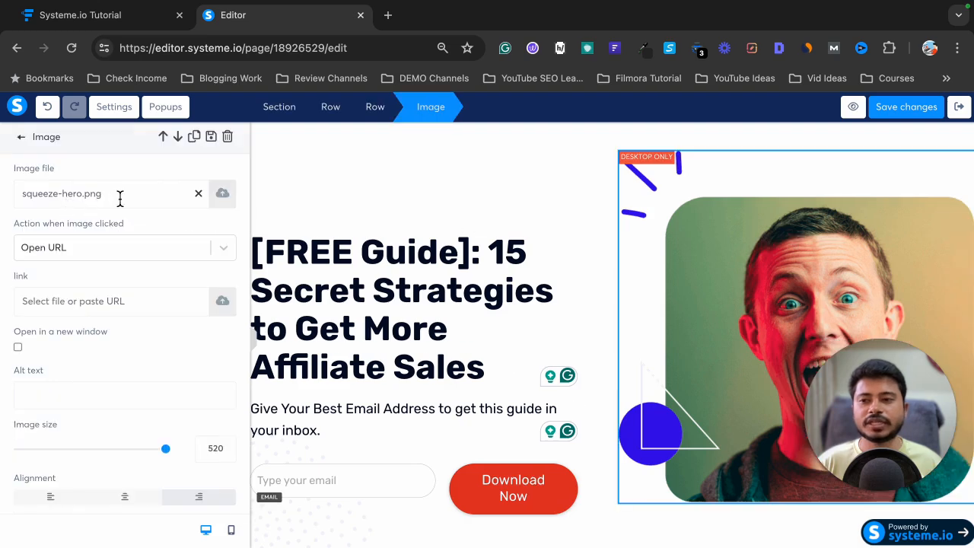
left_click(222, 195)
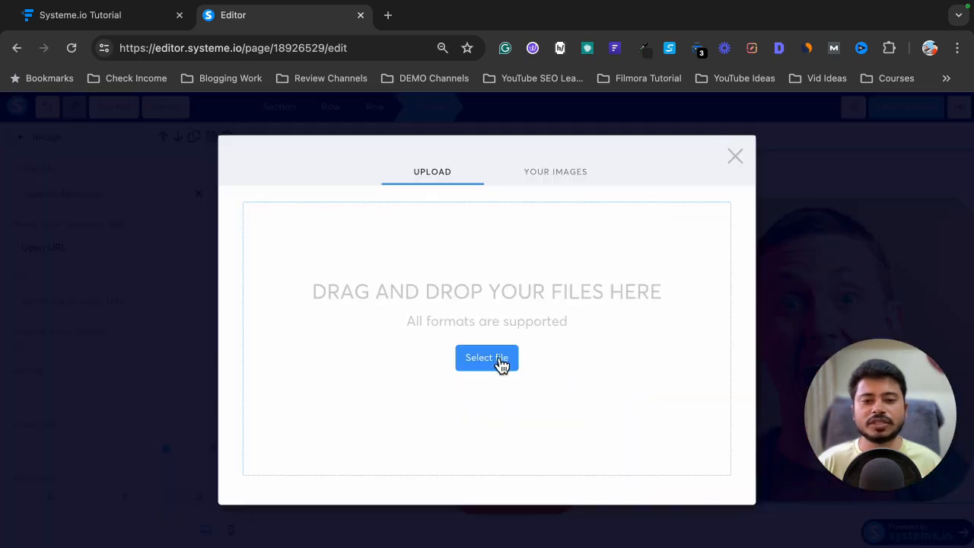
left_click(735, 157)
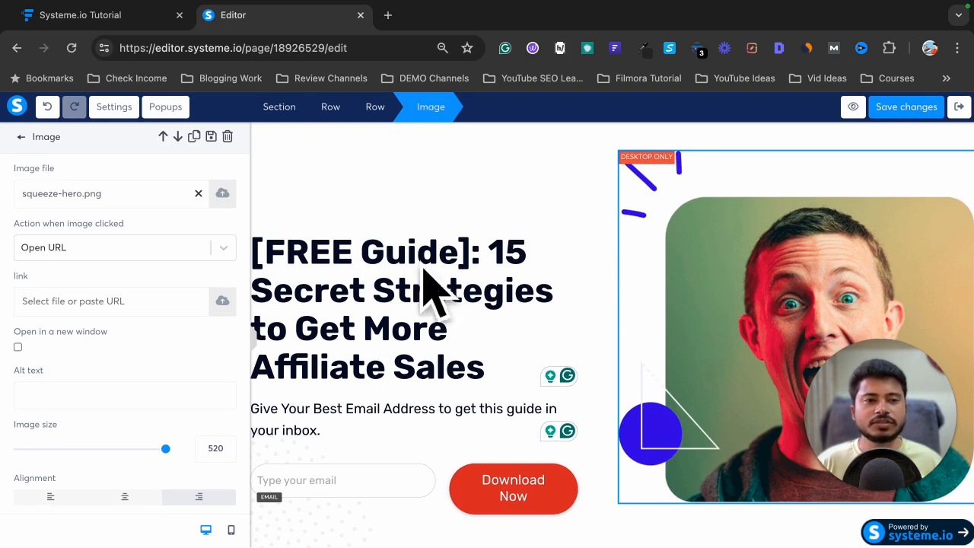
Save the opt-in page, exit the editor, and switch to the Systeme.io Tutorial funnel diagram in Funnelytics
left_click(895, 115)
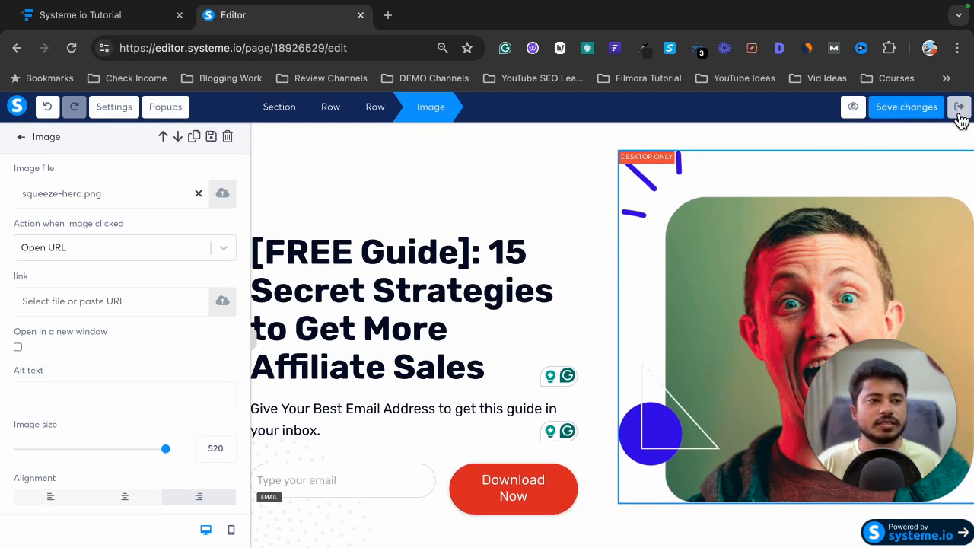
left_click(112, 23)
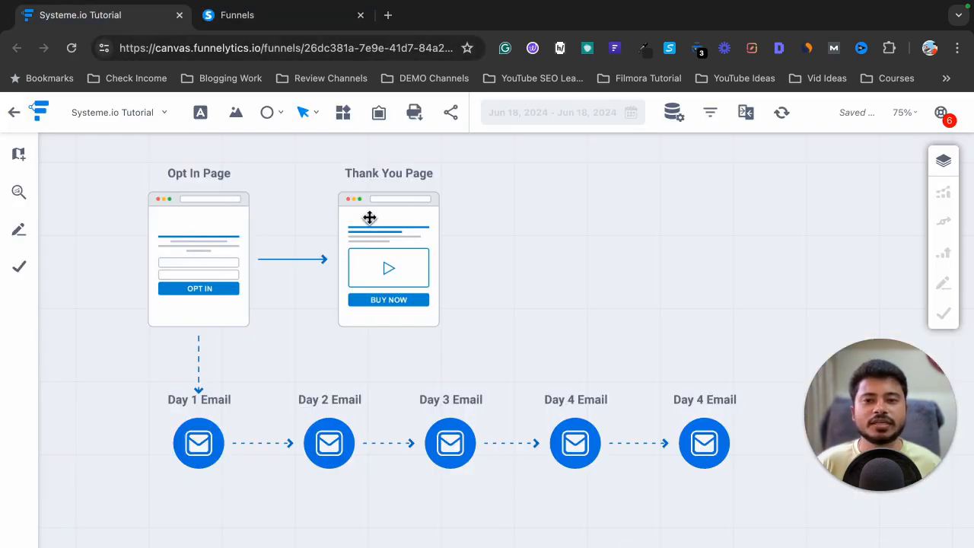
Return to the Systeme.io funnel and choose the "Thank You for Purchasing!" template for the Thank You / Download Page step
left_click(236, 16)
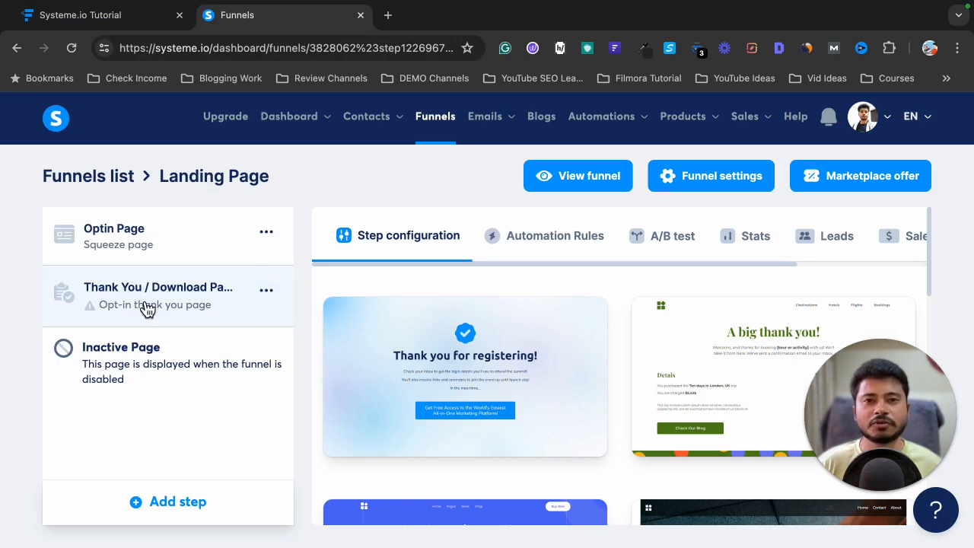
scroll(548, 335, "down", 8)
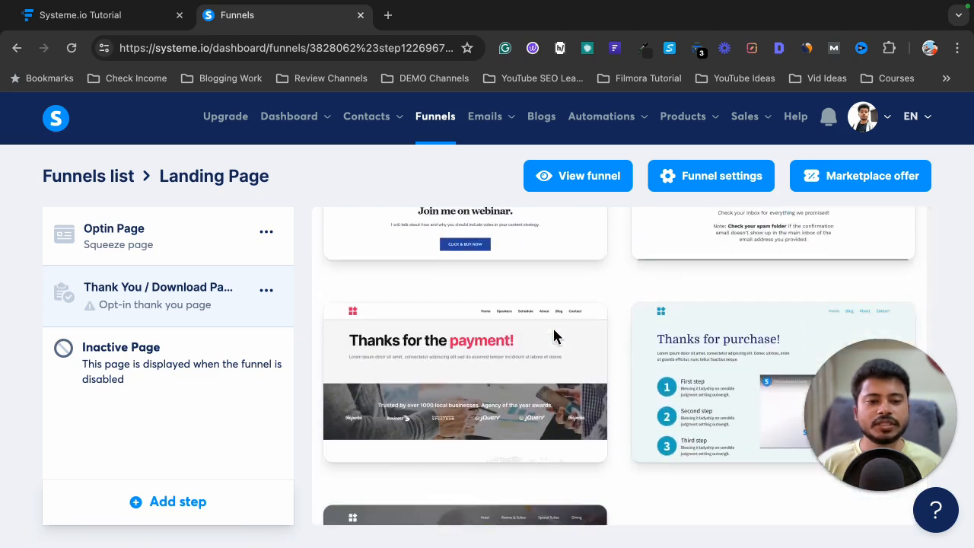
scroll(554, 337, "down", 5)
scroll(554, 338, "up", 8)
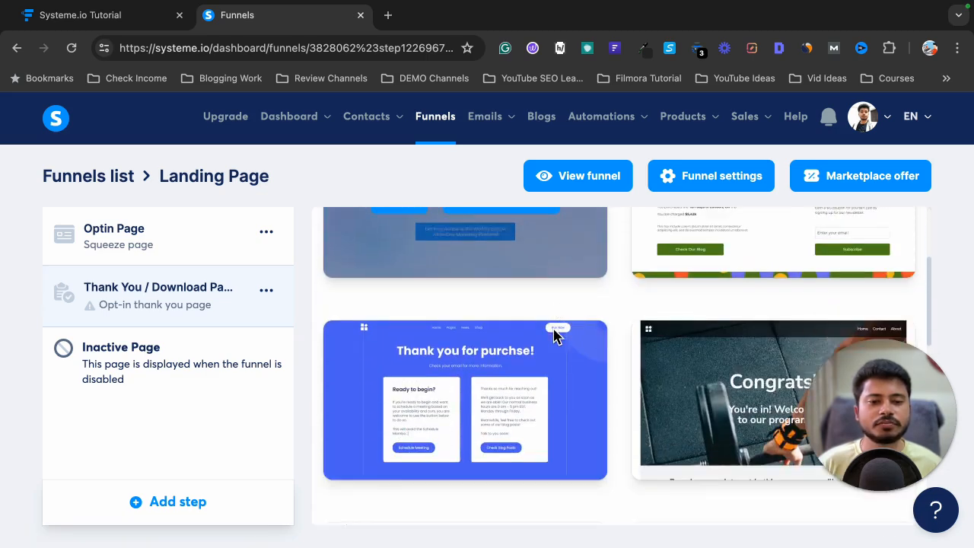
scroll(554, 337, "down", 10)
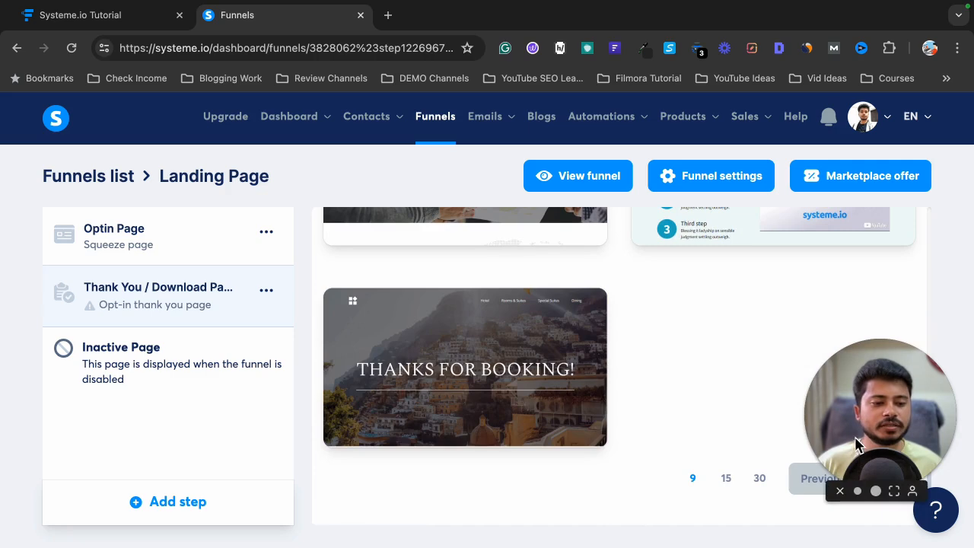
left_click_drag(855, 445, 849, 378)
left_click(890, 484)
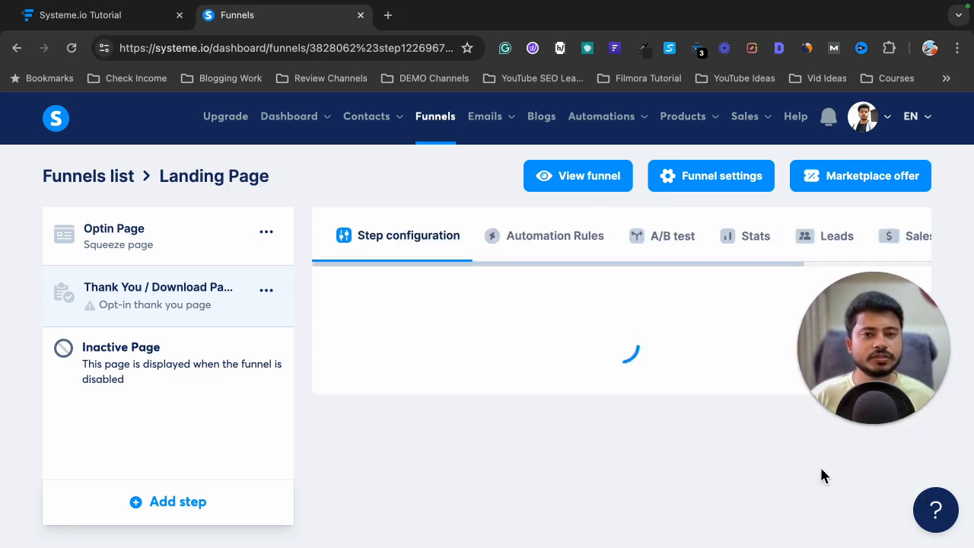
scroll(503, 357, "down", 3)
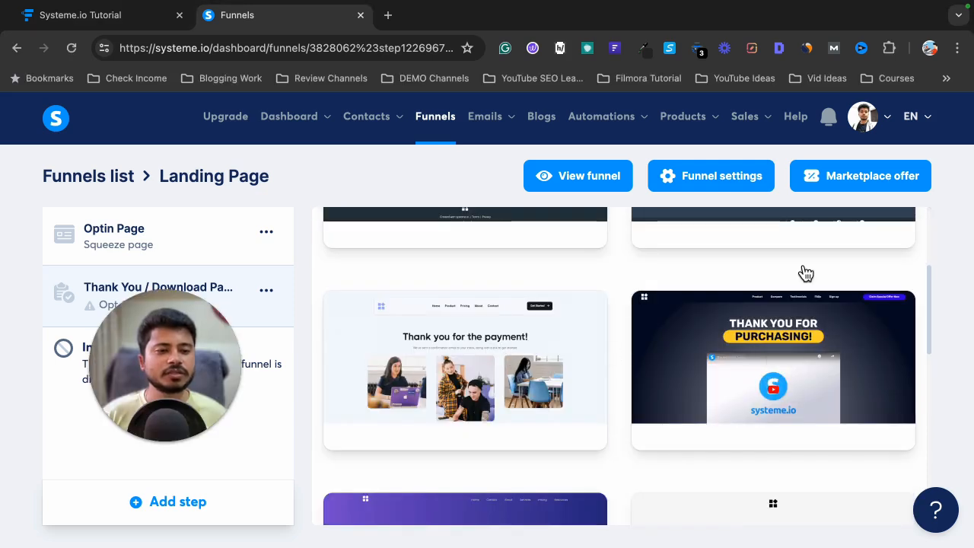
mouse_move(753, 340)
left_click(708, 373)
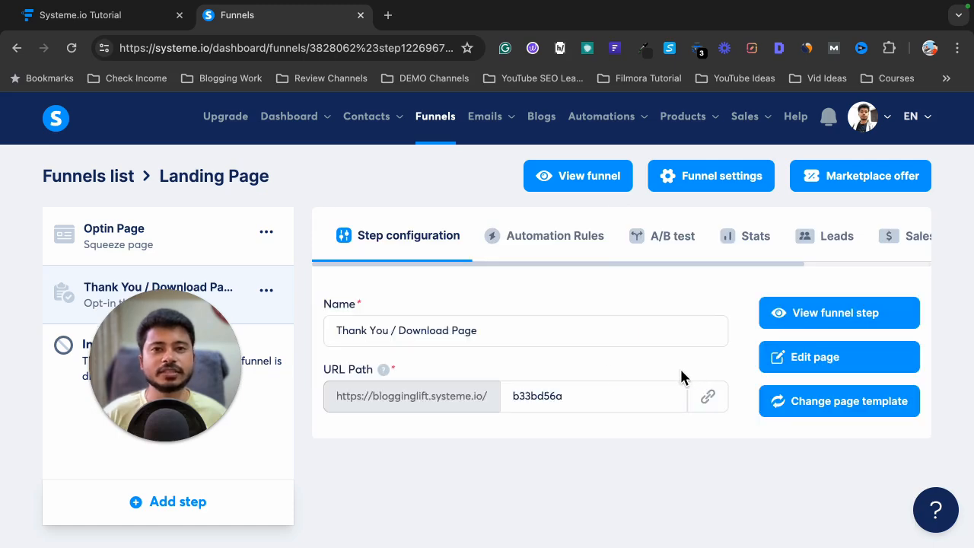
Rename the Thank You / Download Page step as "Thank You"
left_click(436, 337)
left_click_drag(515, 335, 314, 337)
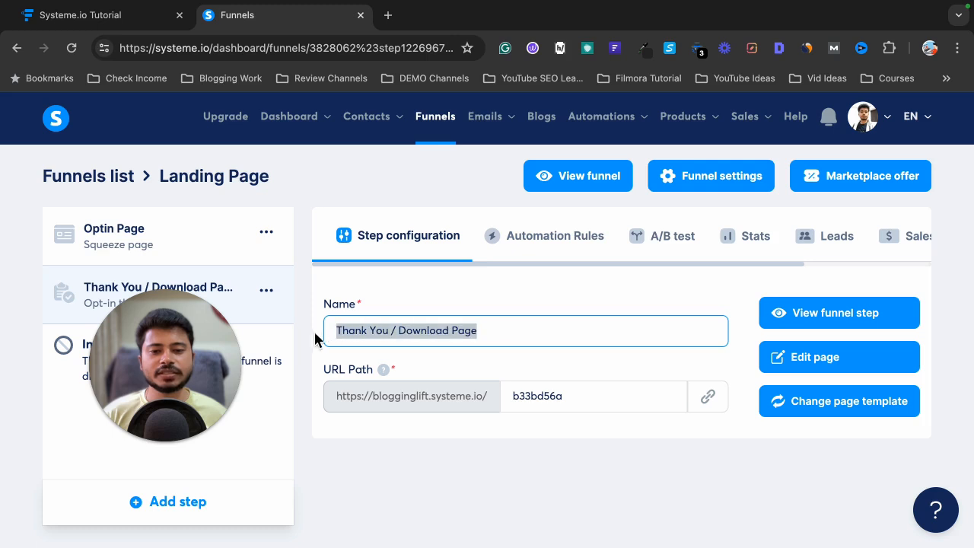
type("Thank")
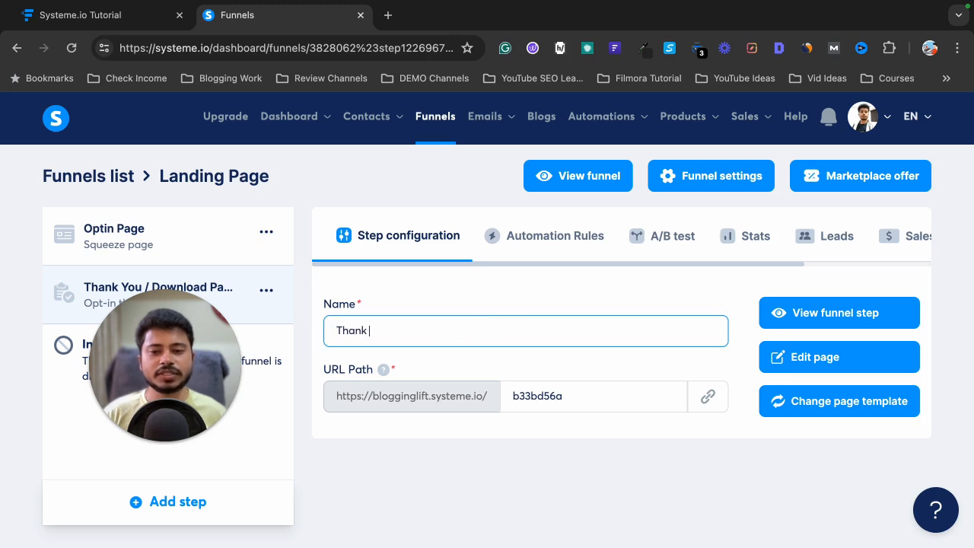
type(" You")
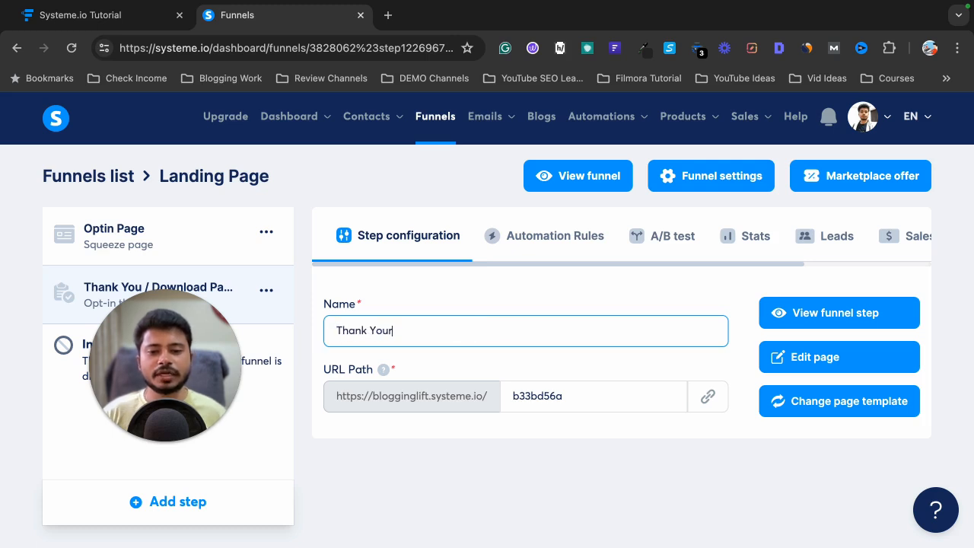
Set the URL path of the Thank You step to "ty"
left_click(575, 397)
left_click_drag(575, 396, 500, 398)
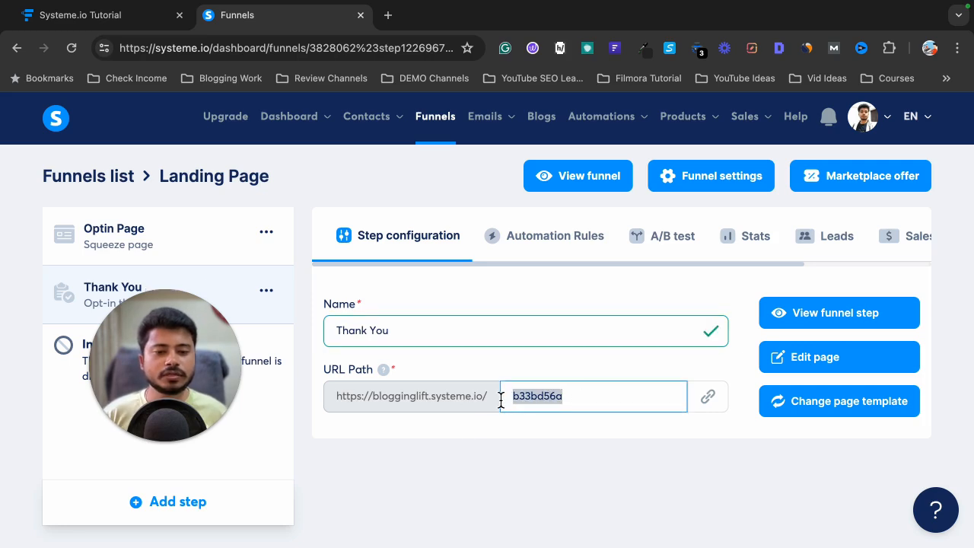
type("ty")
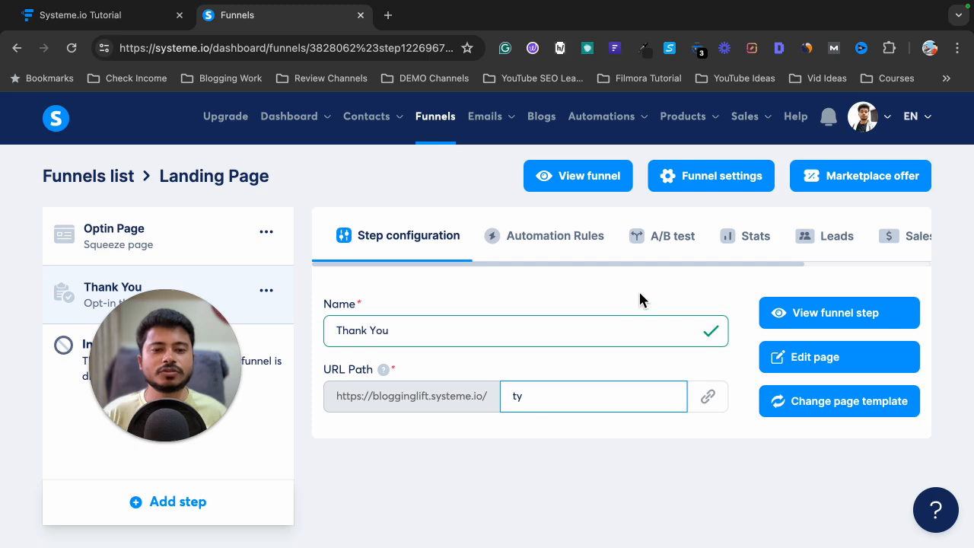
Open the Thank You page for editing and delete the header section containing the logo, navigation links and offer button
left_click(634, 293)
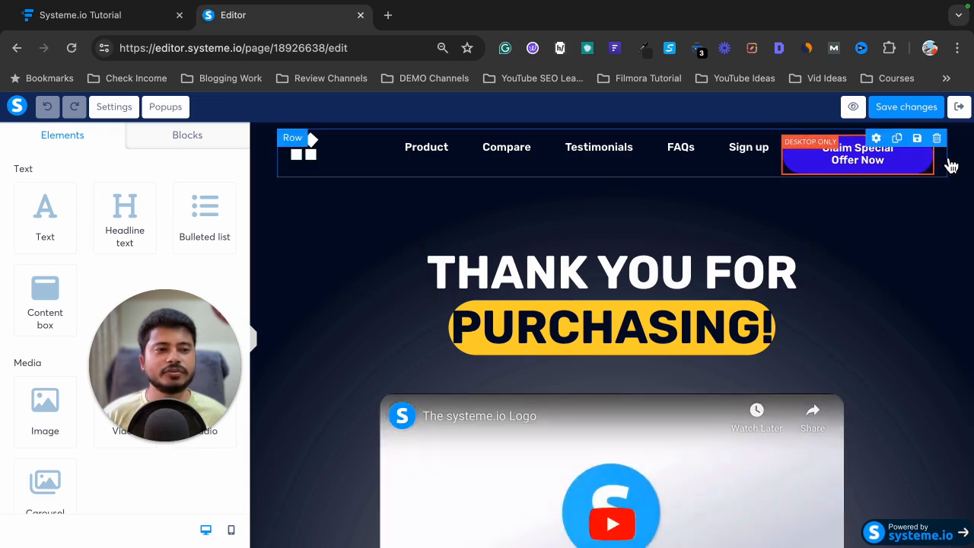
left_click(964, 132)
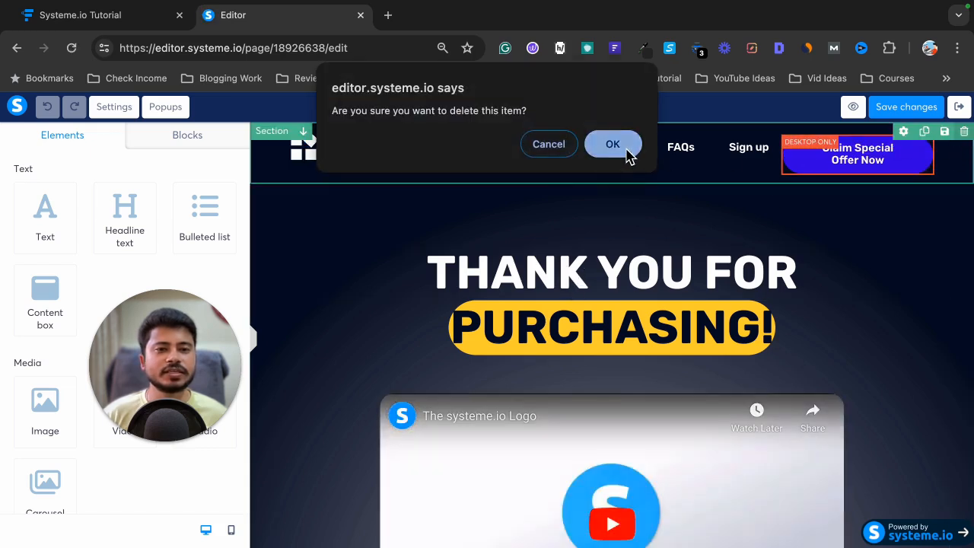
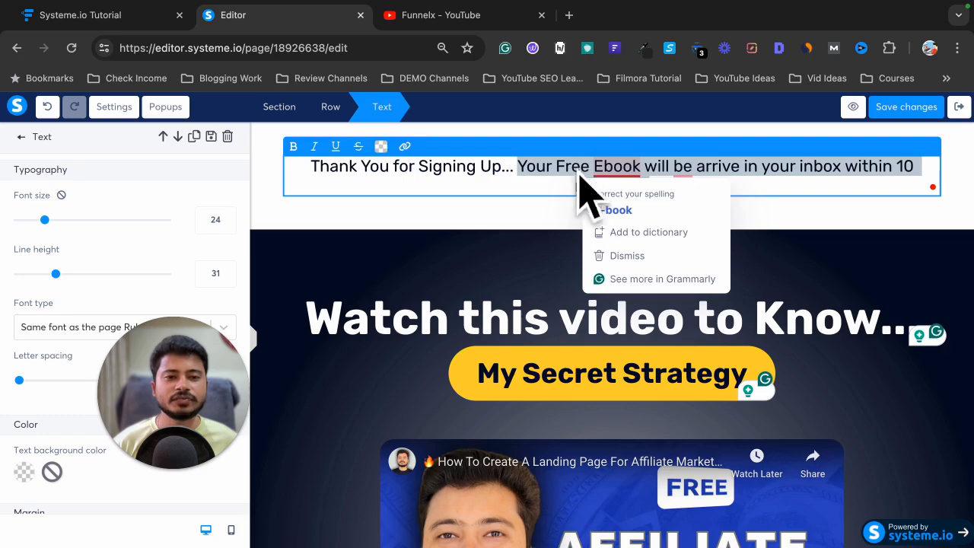
Increase the line height of the "Thank You for Signing Up..." text above the video section
left_click_drag(54, 273, 71, 275)
left_click(408, 280)
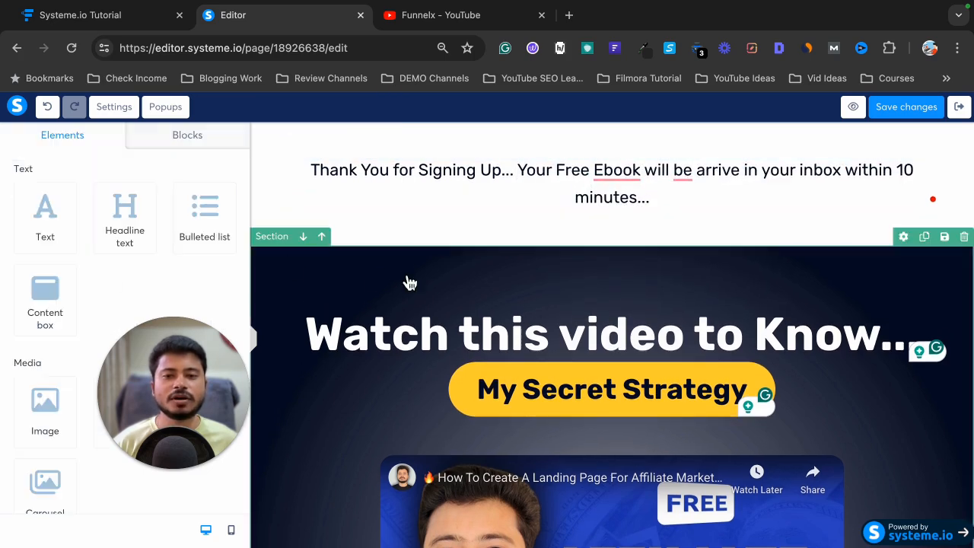
Set the "Create Your Own Affiliate Bridge Page for FREE" button's URL to youraffiliatelinkhere.com
scroll(408, 280, "down", 5)
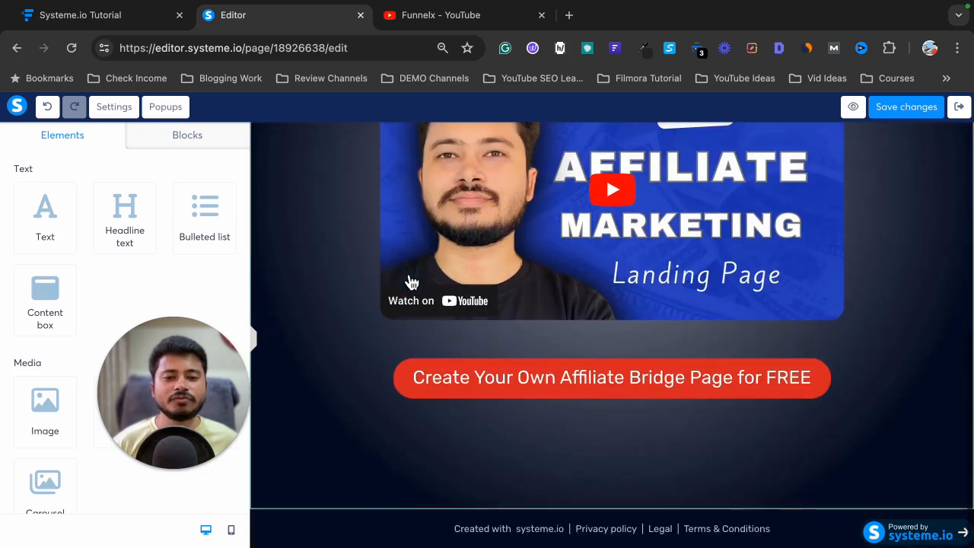
left_click(457, 371)
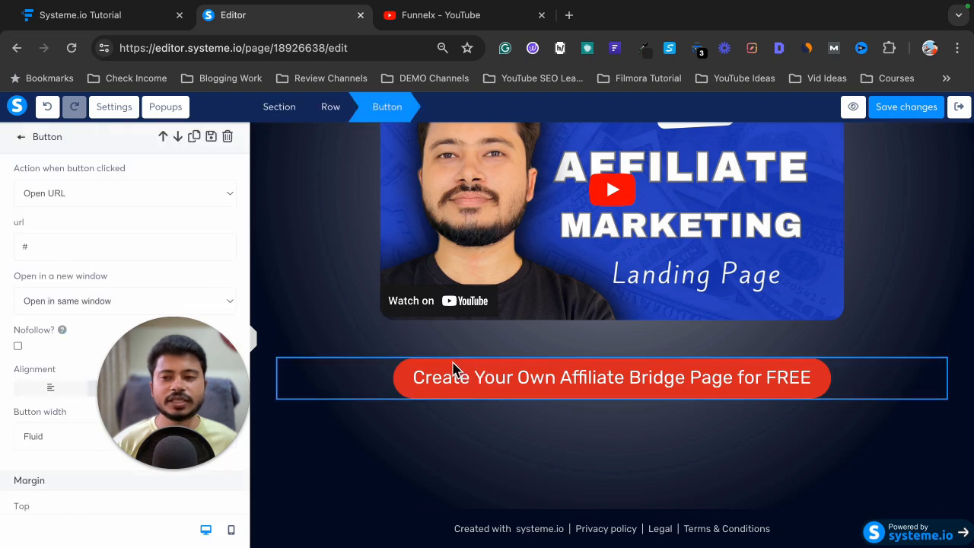
left_click(35, 251)
key("BackSpace")
type("youraffiliatelinkhere.com")
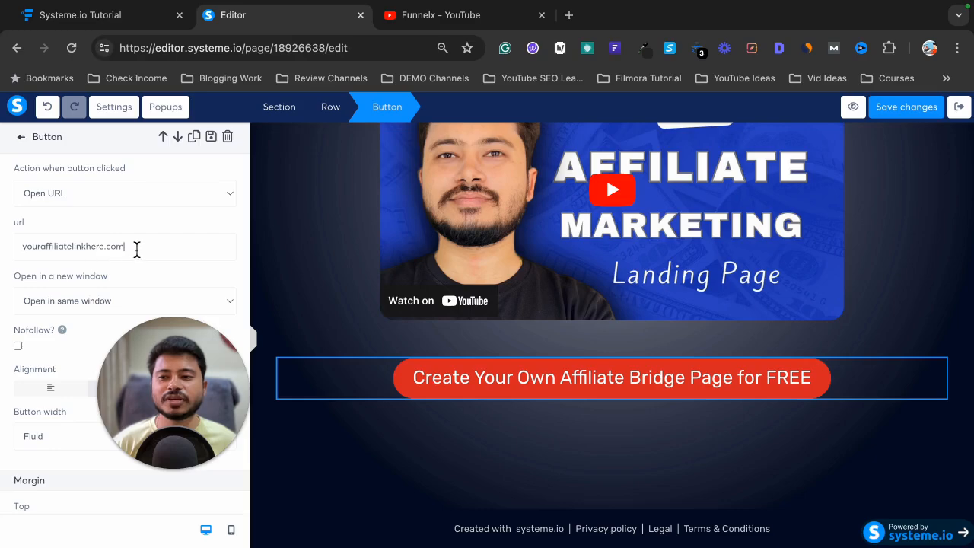
left_click(340, 331)
Review the whole thank-you page, from the sign-up message and video headline through the video to the affiliate button
scroll(339, 332, "up", 5)
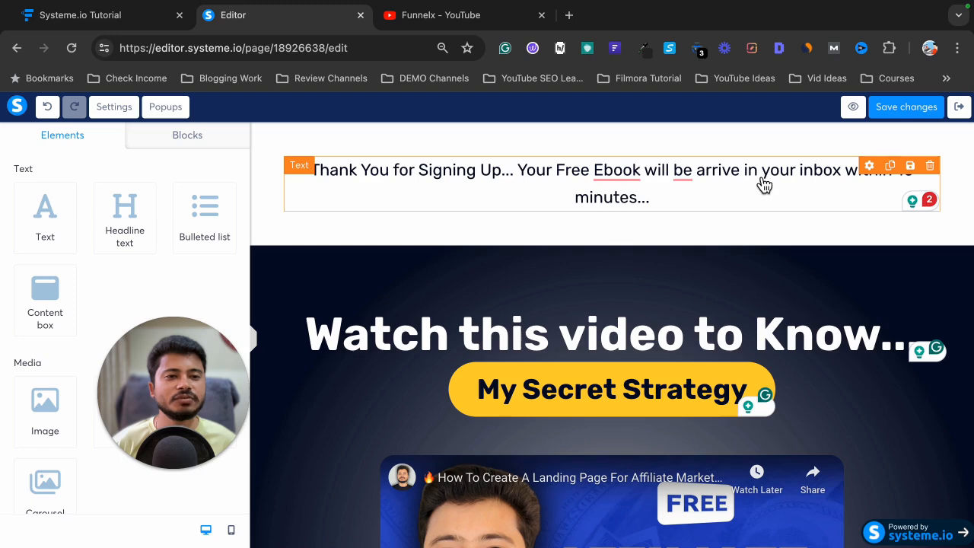
scroll(787, 220, "down", 1)
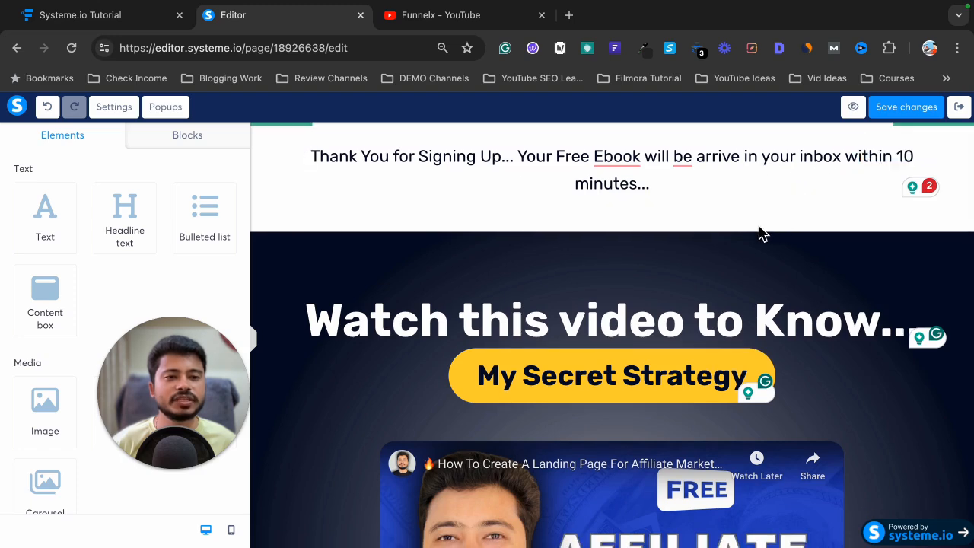
scroll(761, 232, "down", 2)
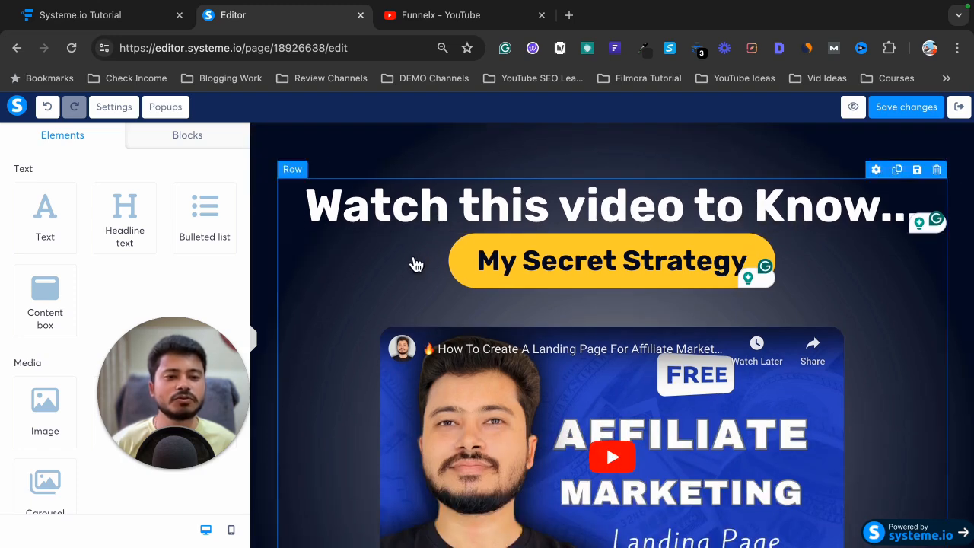
scroll(417, 264, "down", 3)
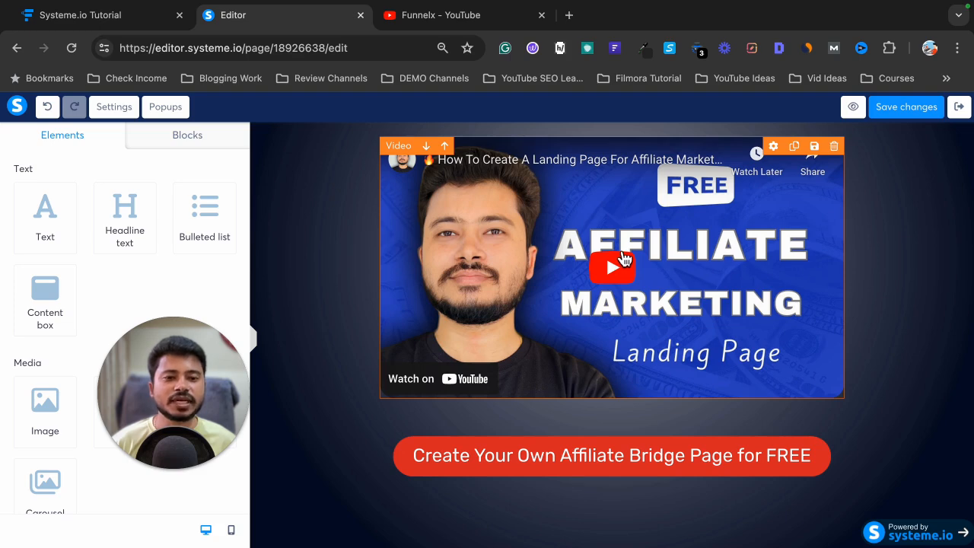
scroll(621, 257, "down", 1)
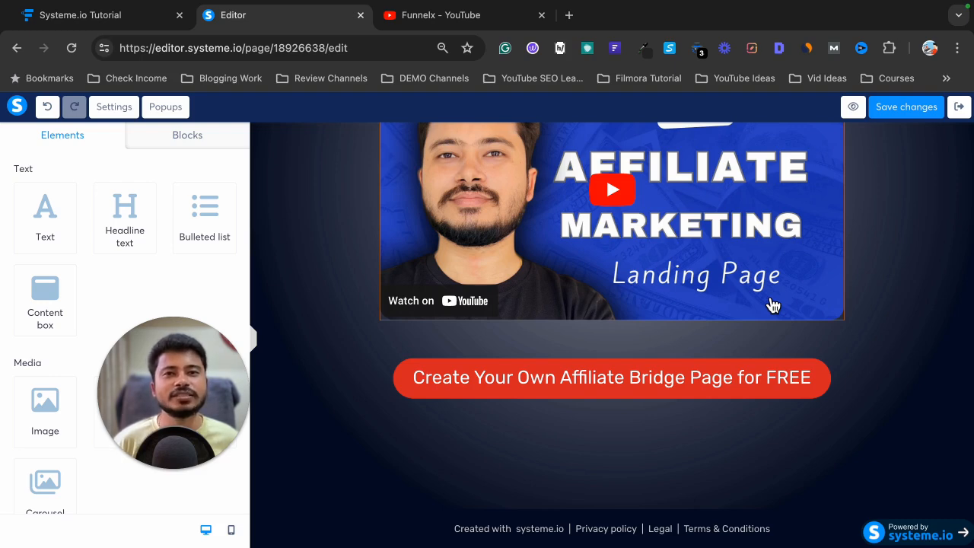
scroll(686, 214, "up", 5)
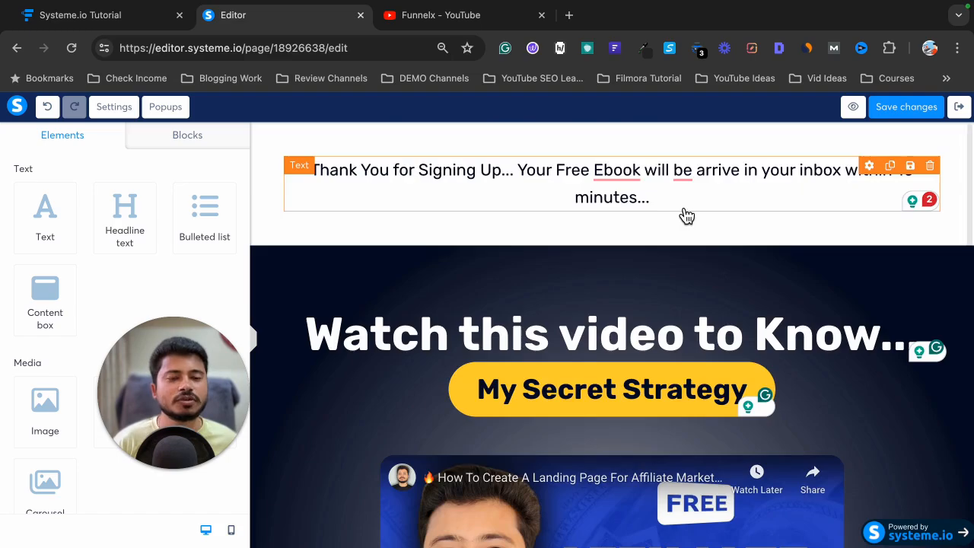
scroll(687, 215, "down", 5)
scroll(689, 215, "up", 5)
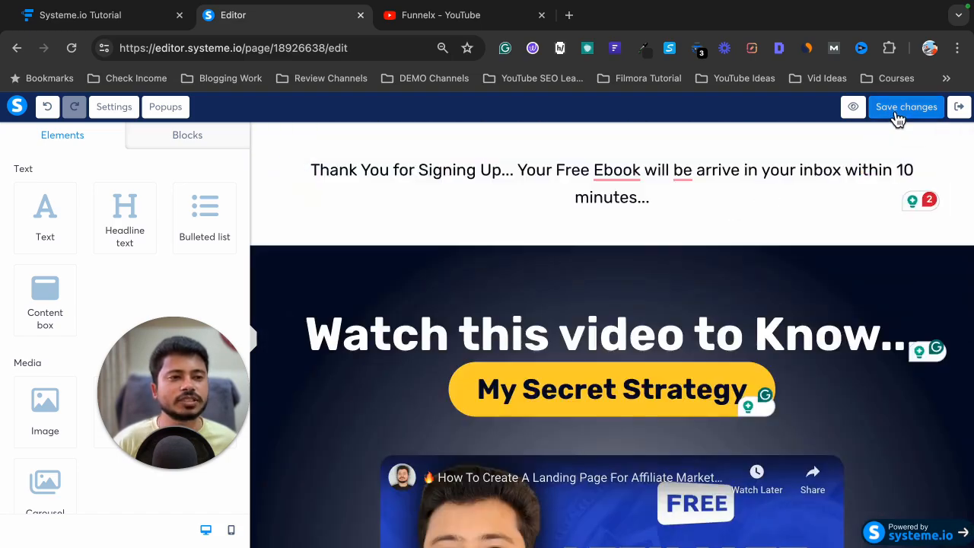
Save the thank-you page, exit the editor, and switch to the Systeme.io Tutorial diagram in Funnelytics
left_click(898, 119)
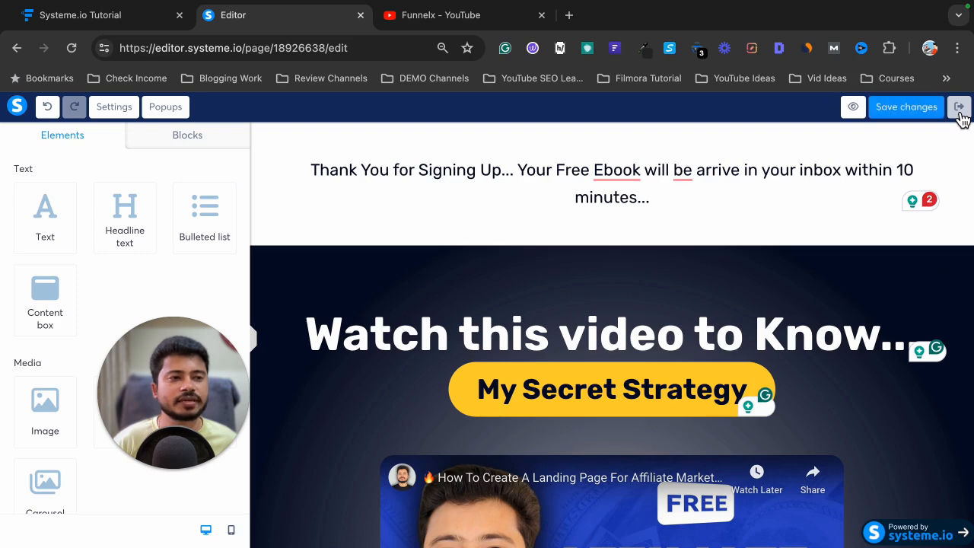
left_click(960, 108)
left_click(29, 15)
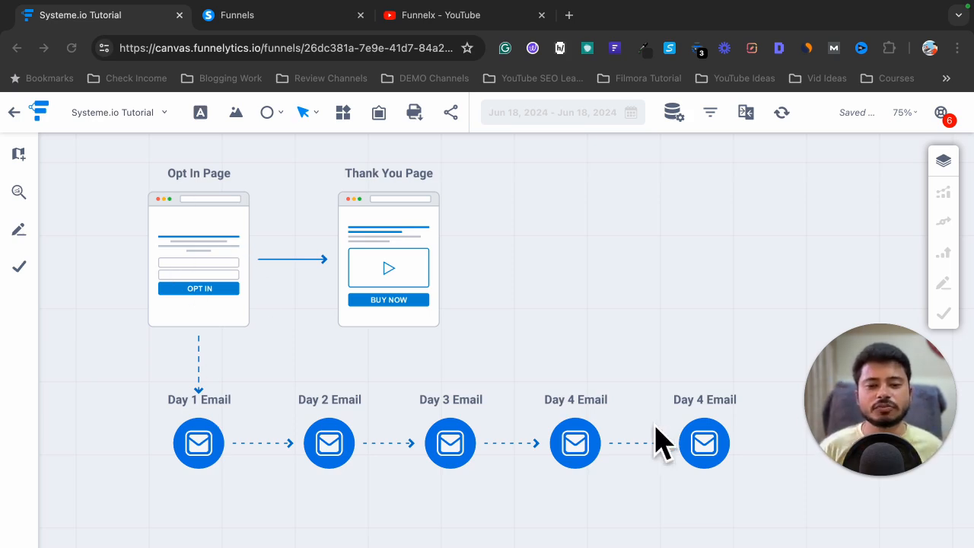
Return to Systeme.io and start a new email campaign named "Sample Email Campaign"
left_click(235, 15)
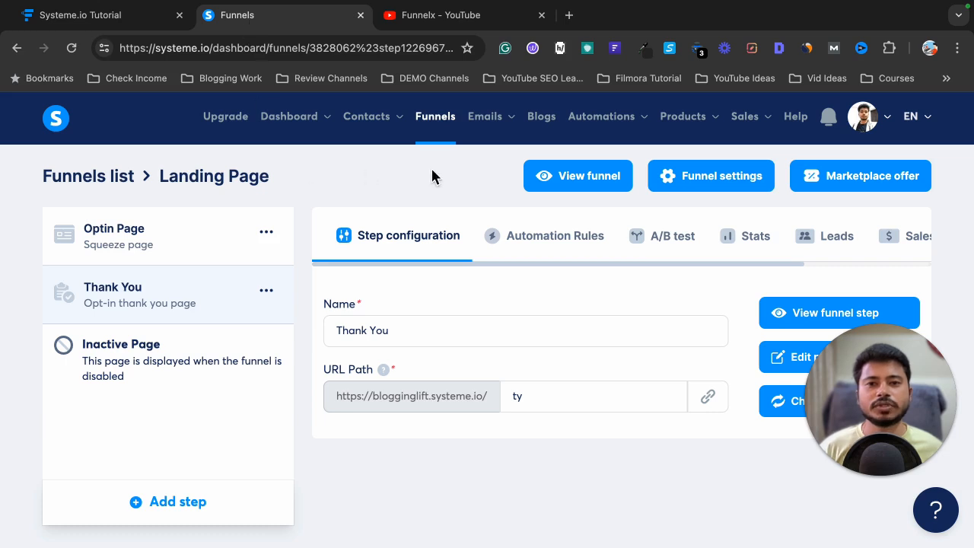
mouse_move(488, 121)
left_click(491, 186)
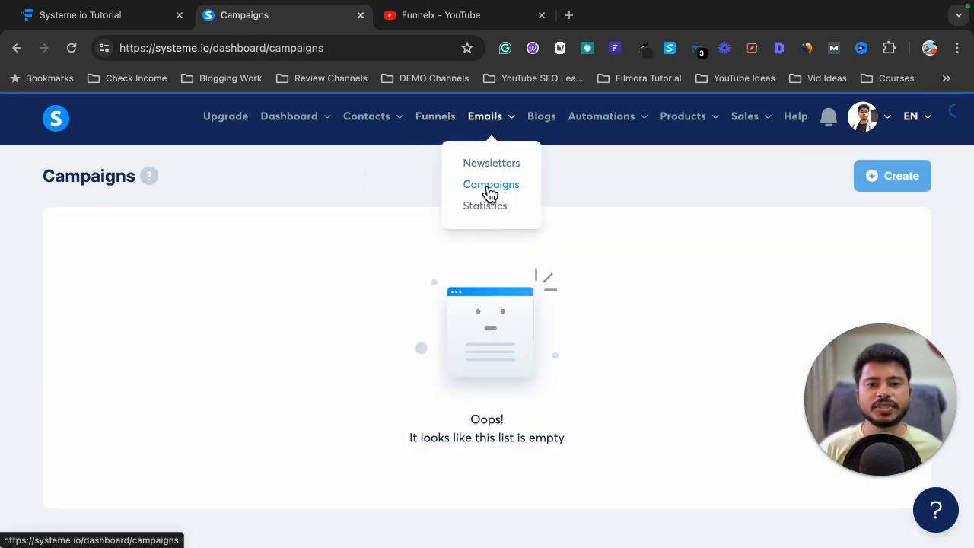
left_click(885, 193)
left_click(376, 264)
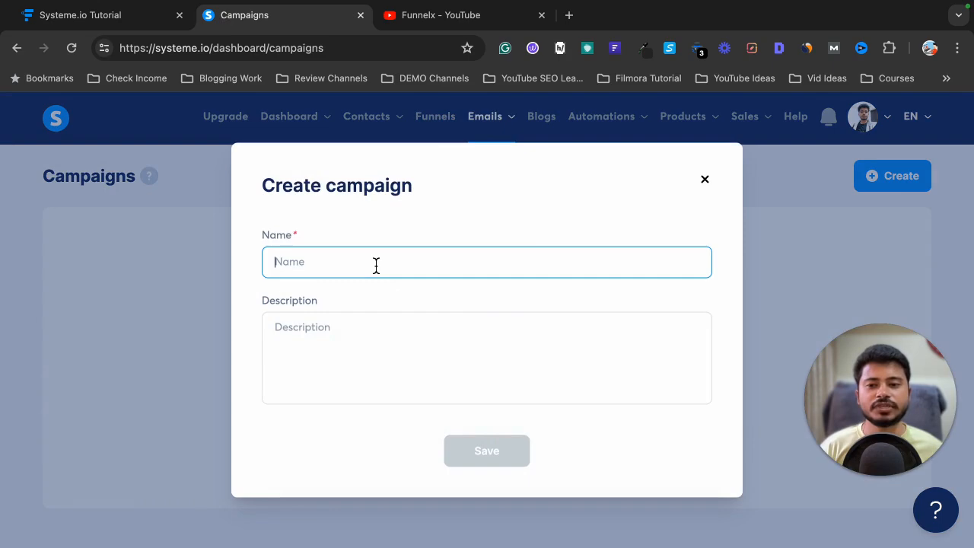
type("My Em")
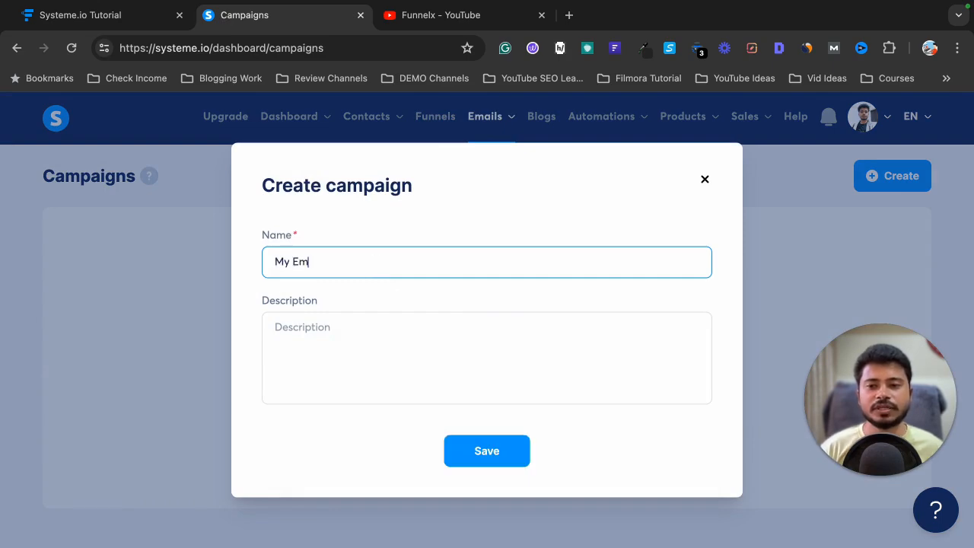
key("ctrl+a")
type("Sample Email")
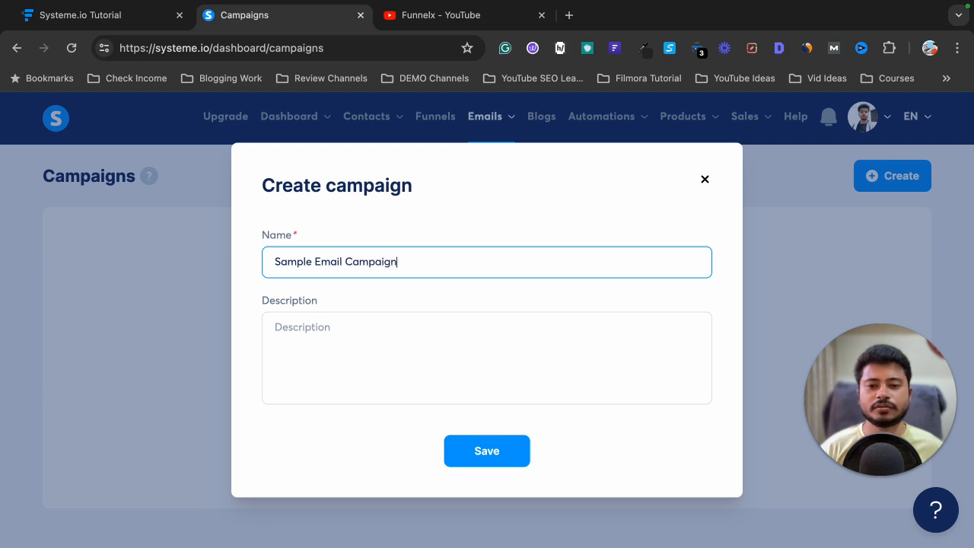
Reuse the campaign name "Sample Email Campaign" as its description and save the campaign
key("ctrl+a")
key("ctrl+c")
key("Tab")
key("ctrl+v")
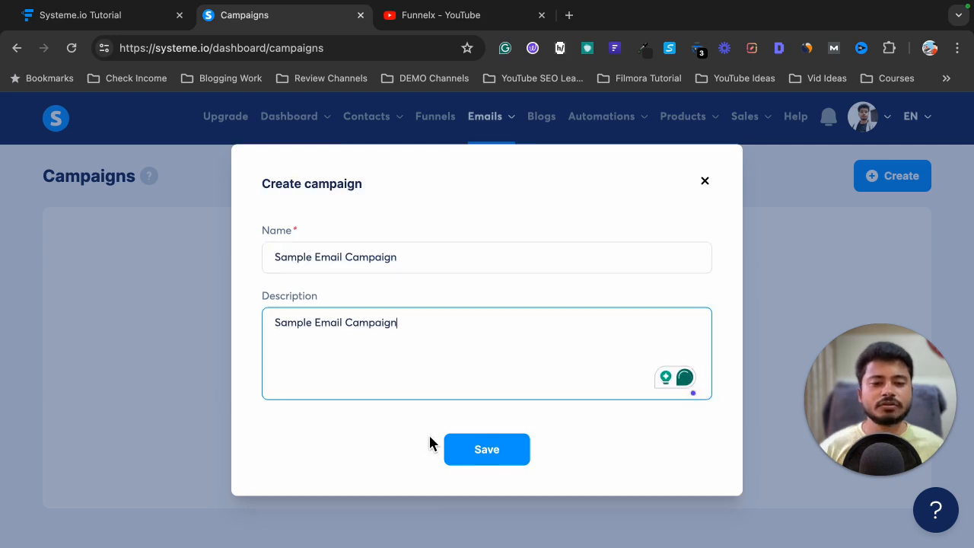
left_click(493, 455)
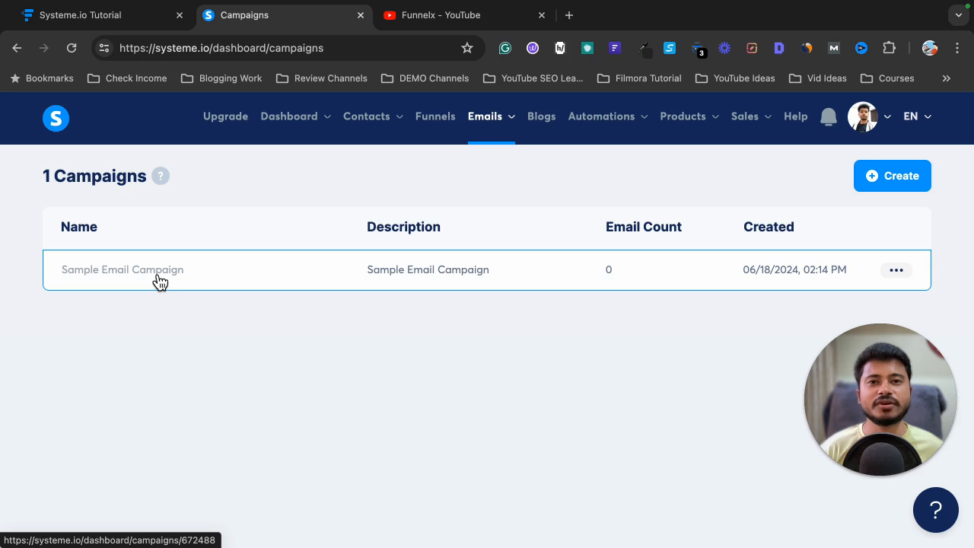
Open Sample Email Campaign, check the email sequence in the Funnelytics diagram, and return to Systeme.io
left_click(160, 282)
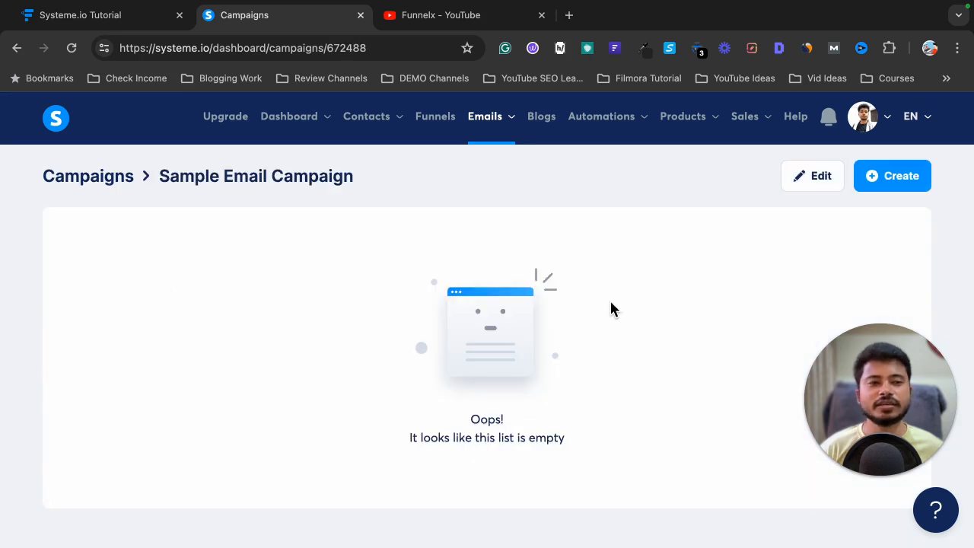
left_click(102, 17)
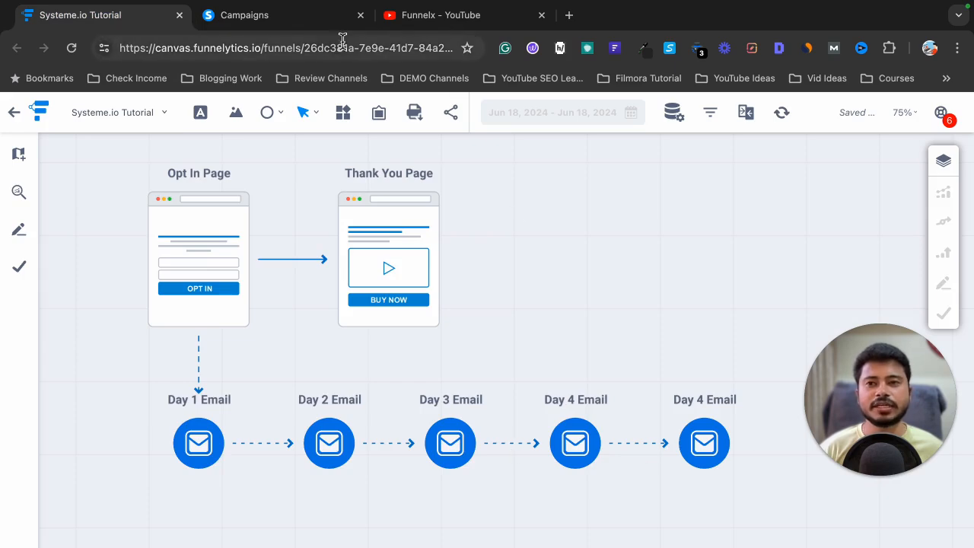
left_click(309, 23)
Create a classic-editor campaign email with the subject "1st Email" and the sender's name filled in
left_click(896, 180)
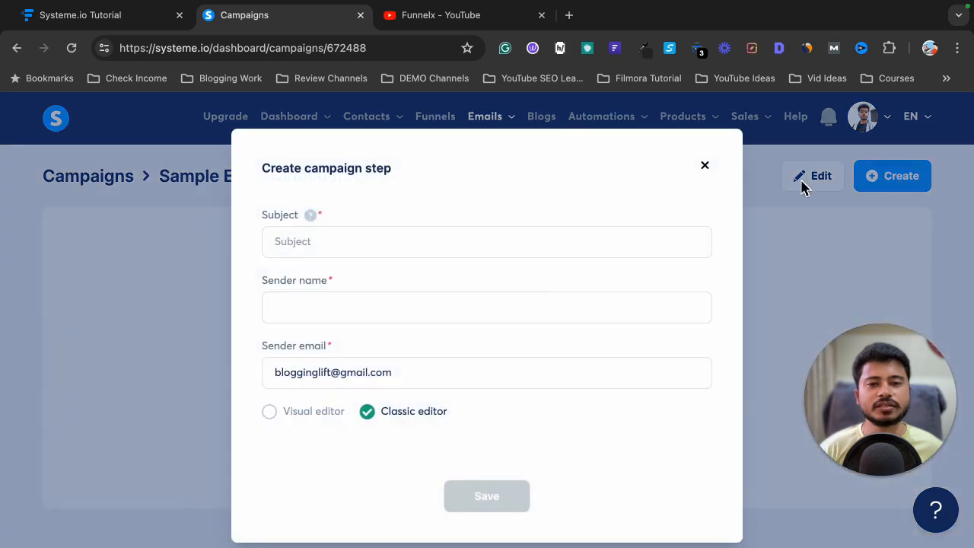
left_click(288, 244)
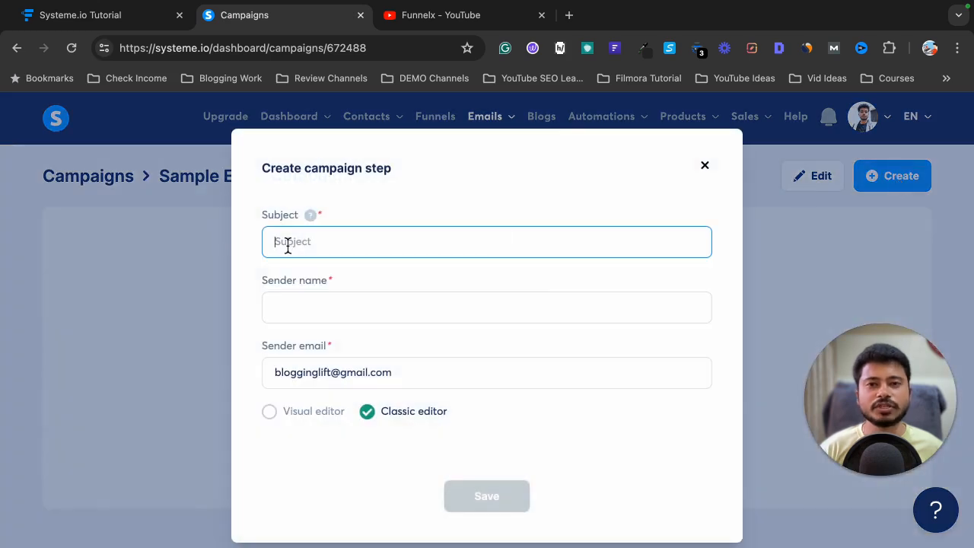
type("1s")
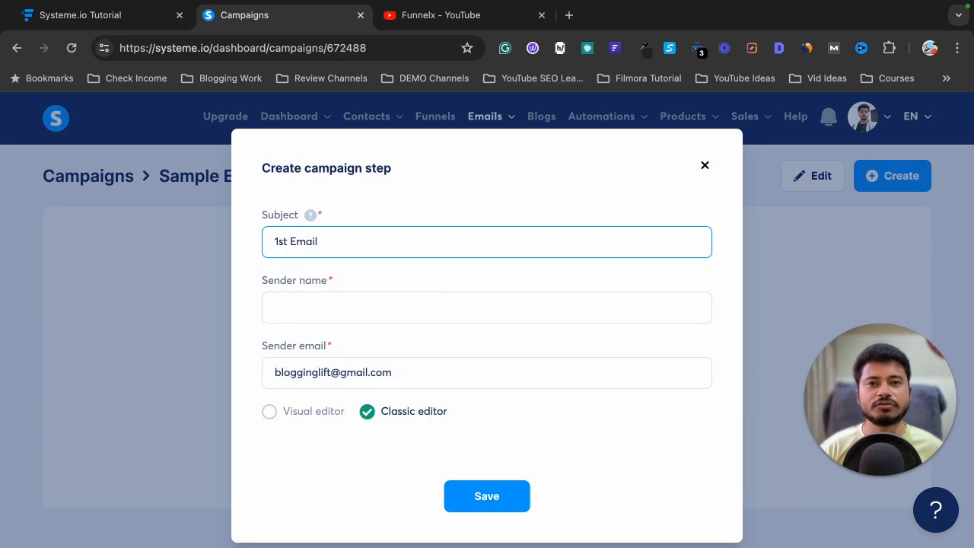
type("t Email")
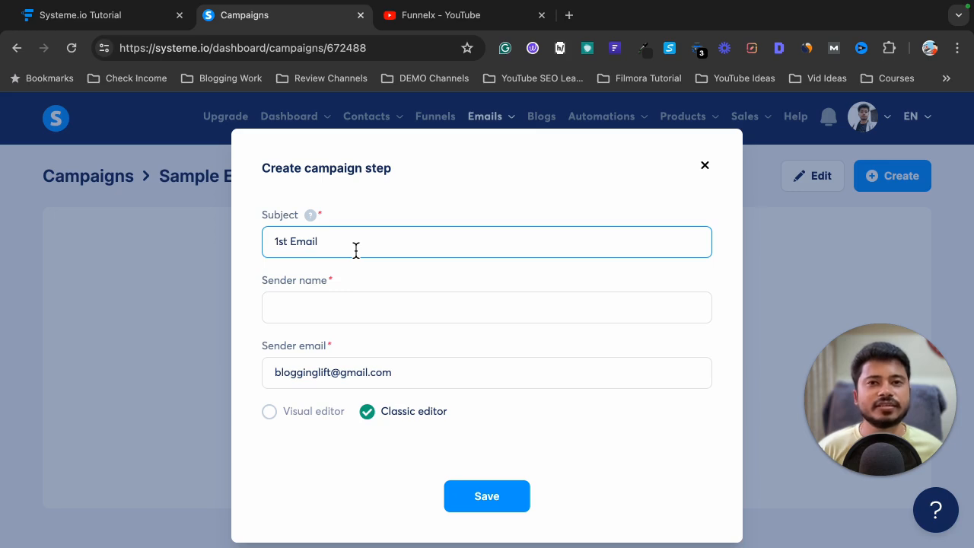
left_click(351, 314)
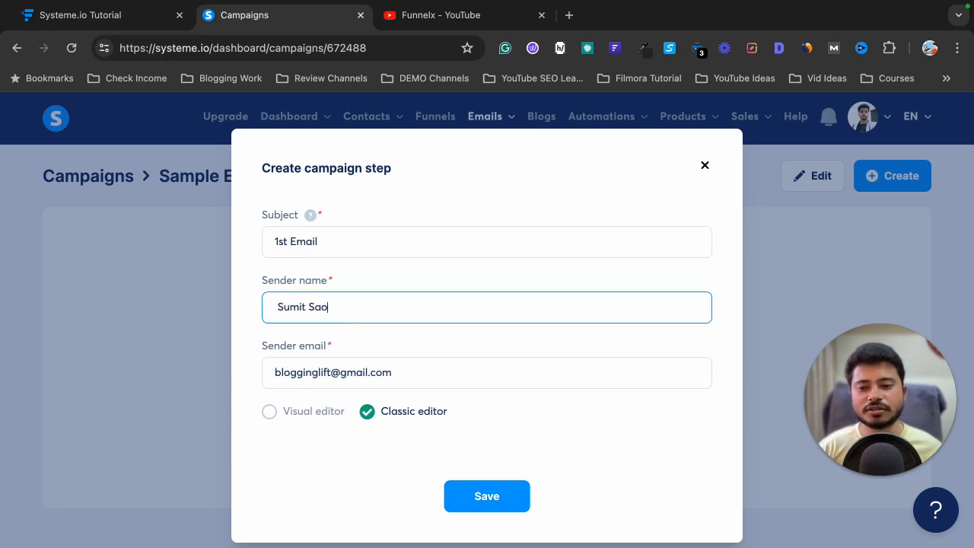
scroll(478, 398, "down", 1)
left_click(472, 466)
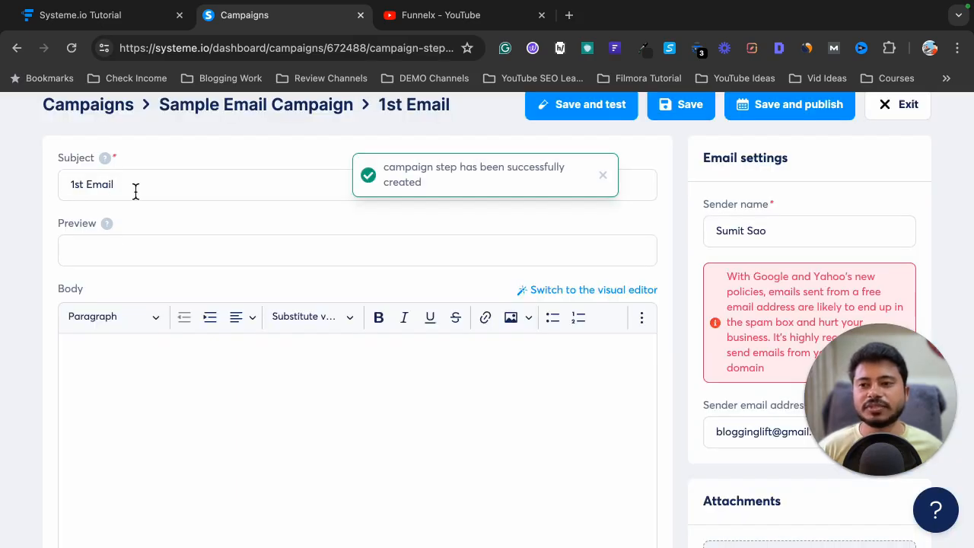
Enter "Write Your first email here…." as the body of the first email, leaving the preview text empty
left_click(104, 256)
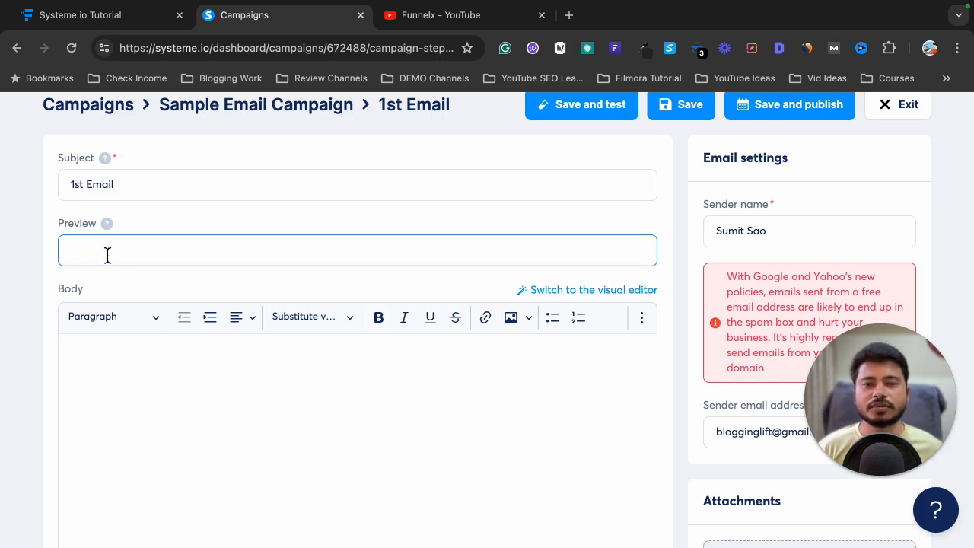
scroll(125, 263, "down", 1)
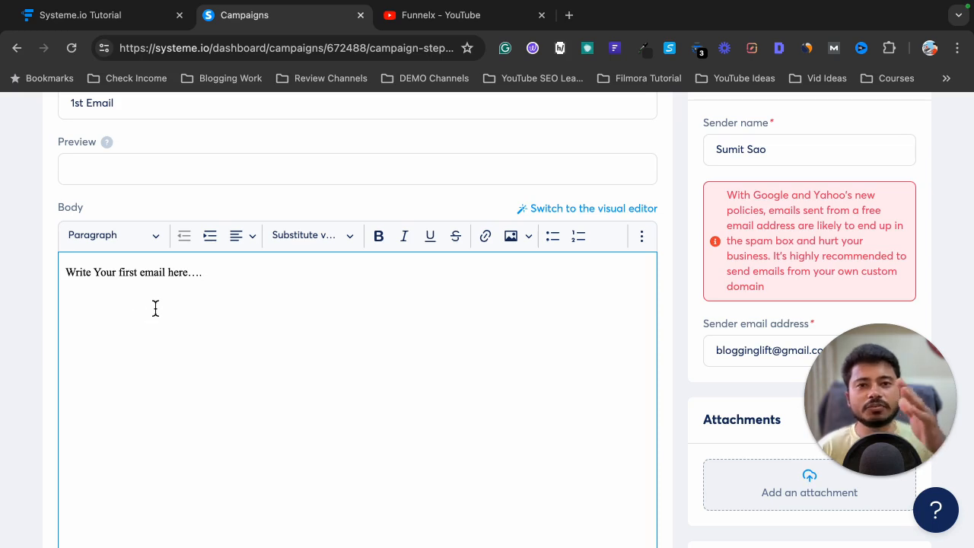
scroll(157, 306, "up", 2)
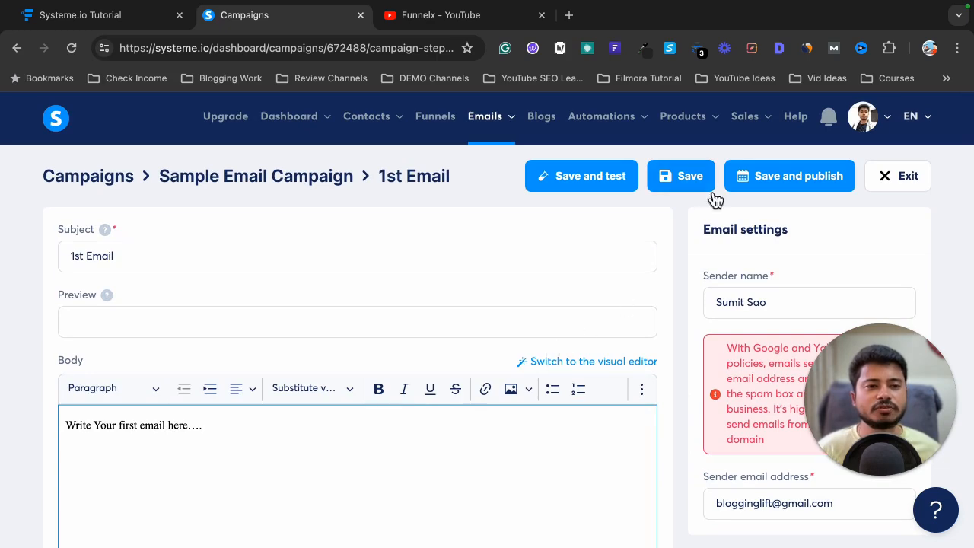
Publish the first email with a sending delay of 10 minutes and return to the Sample Email Campaign overview
left_click(771, 183)
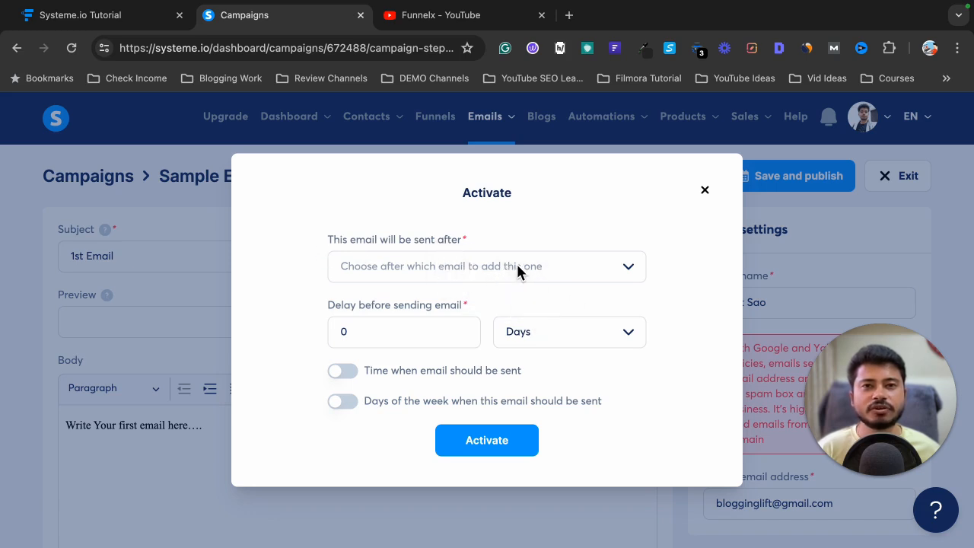
left_click(356, 340)
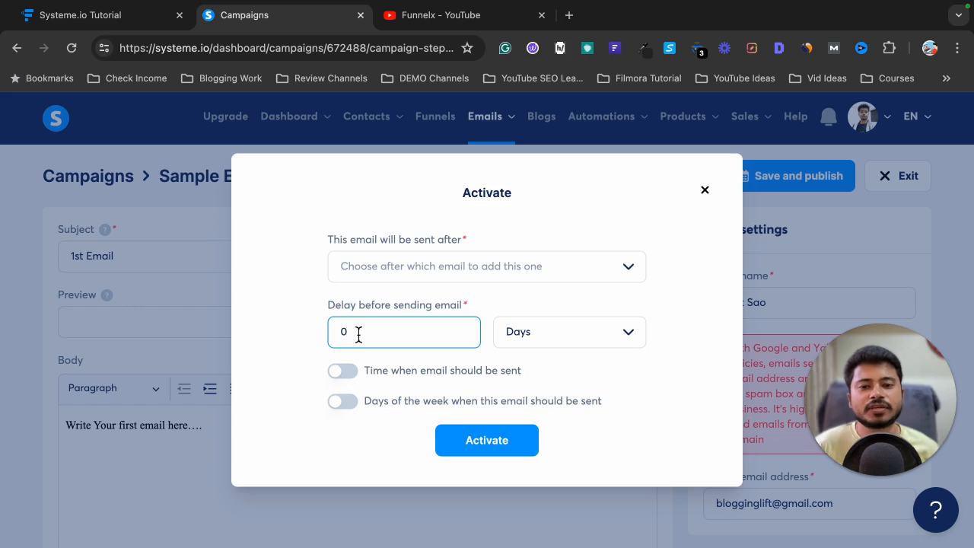
left_click(89, 14)
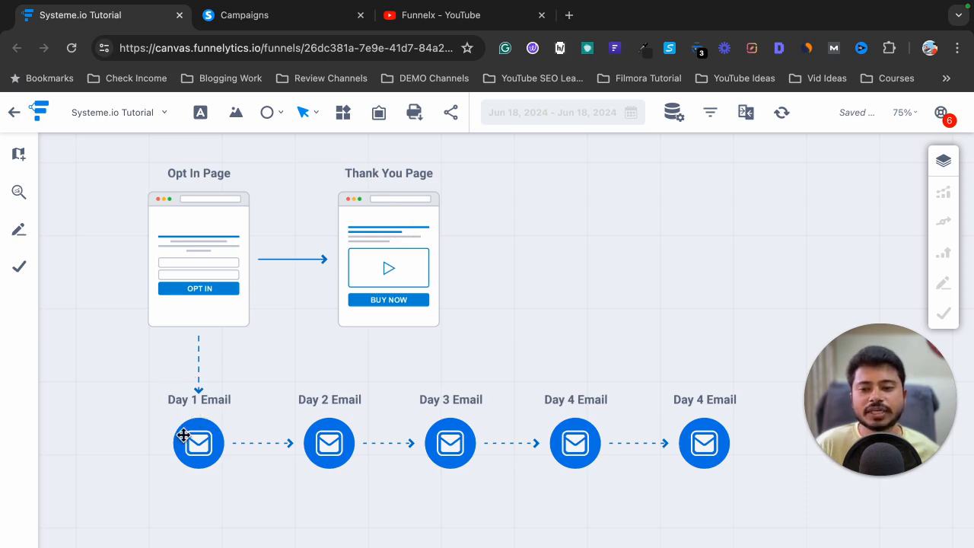
left_click(251, 15)
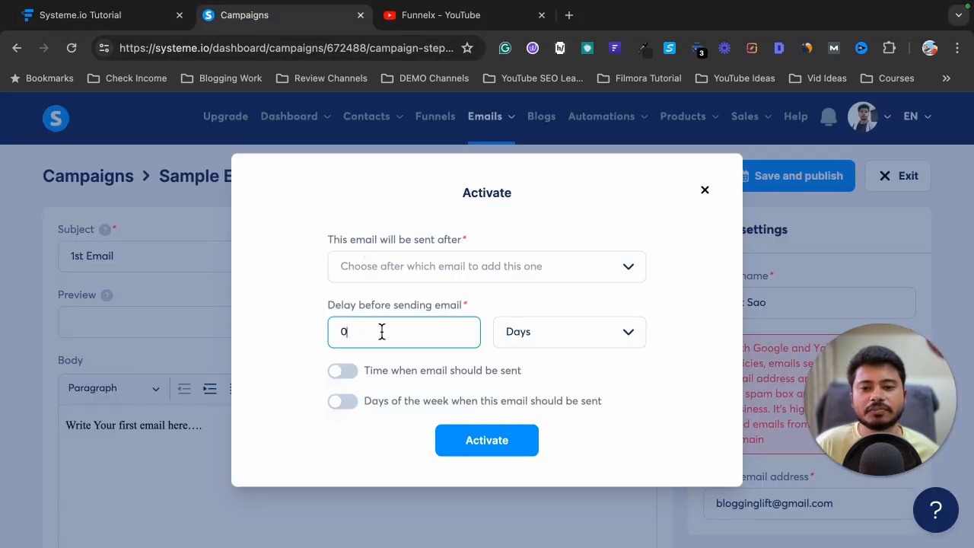
left_click(561, 343)
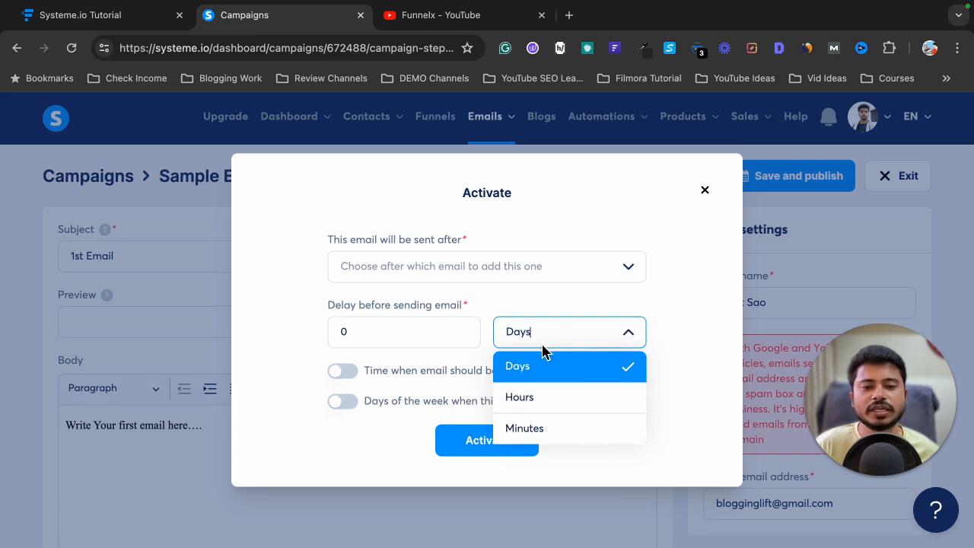
left_click(543, 428)
left_click(363, 335)
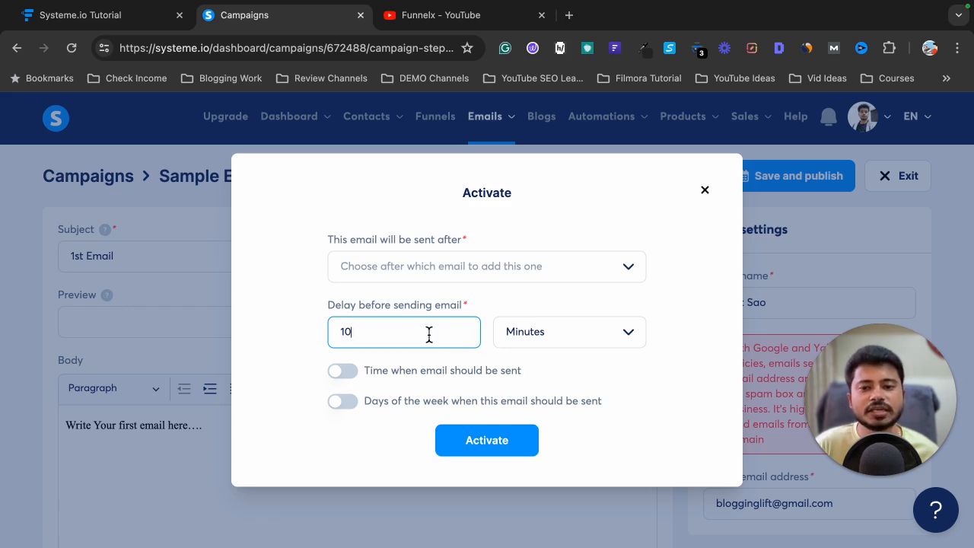
left_click(472, 444)
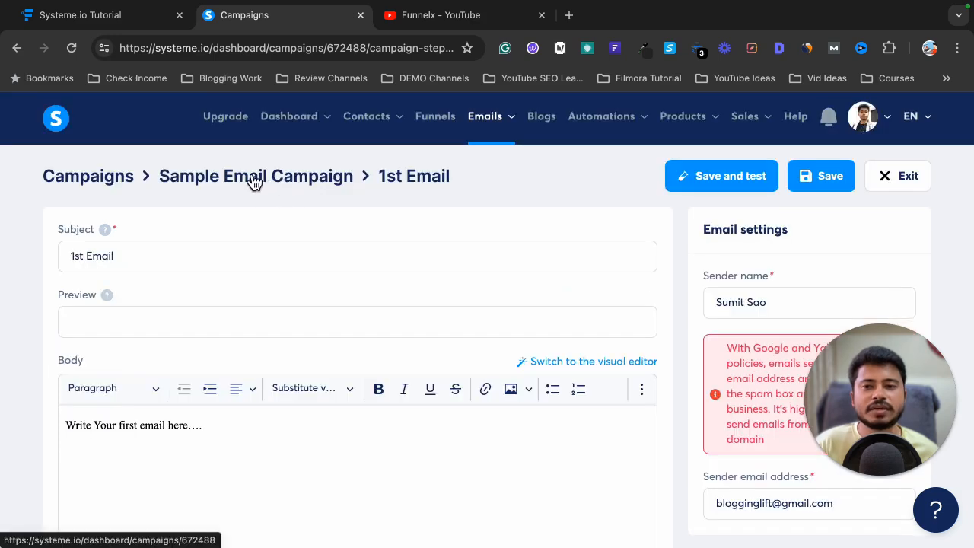
left_click(254, 182)
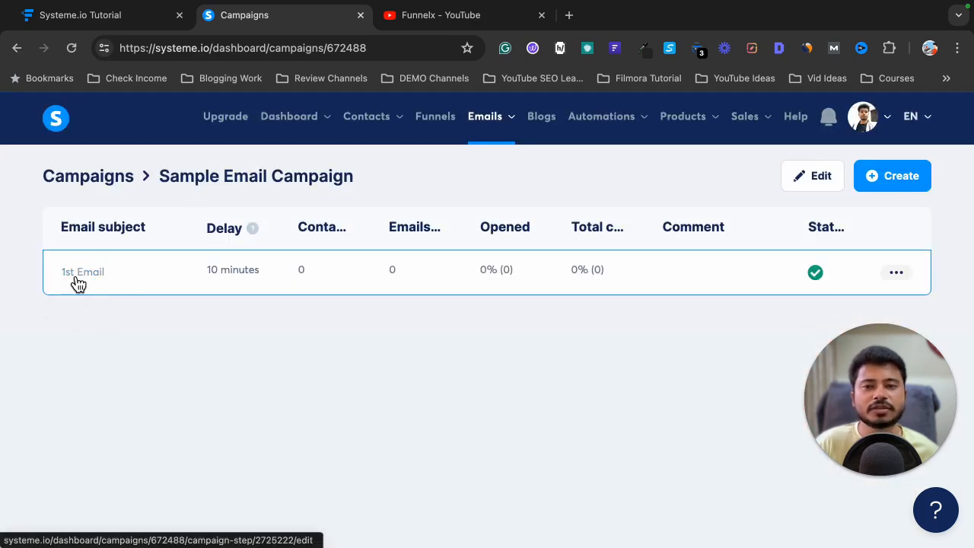
Create a classic-editor campaign email with subject "2nd Email", the sender's name, and the body "Write Your 2nd email here."
left_click(890, 183)
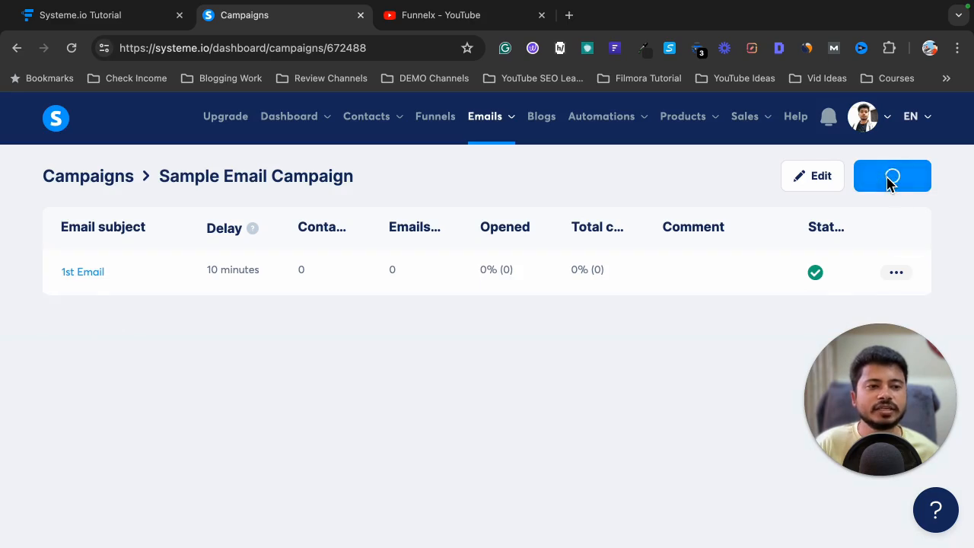
left_click(301, 248)
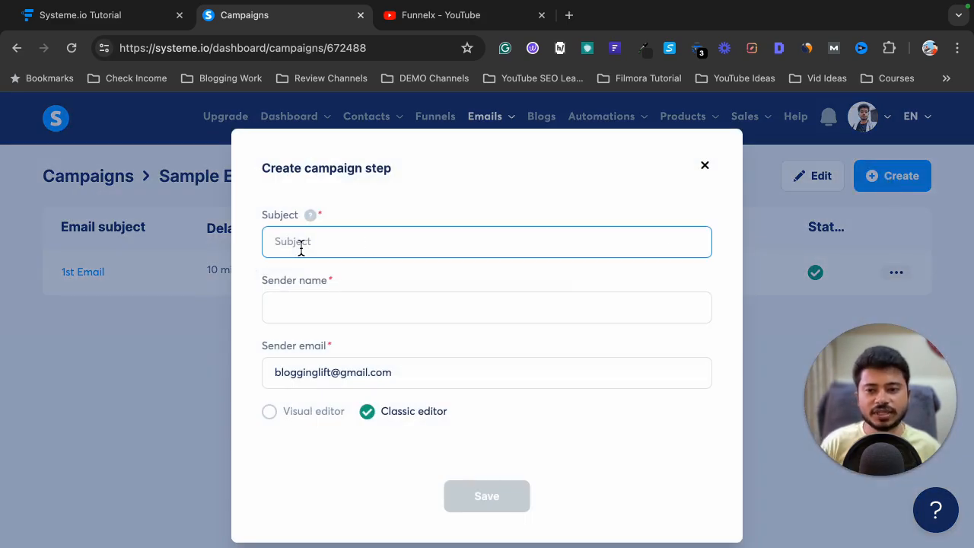
type("2nd Email")
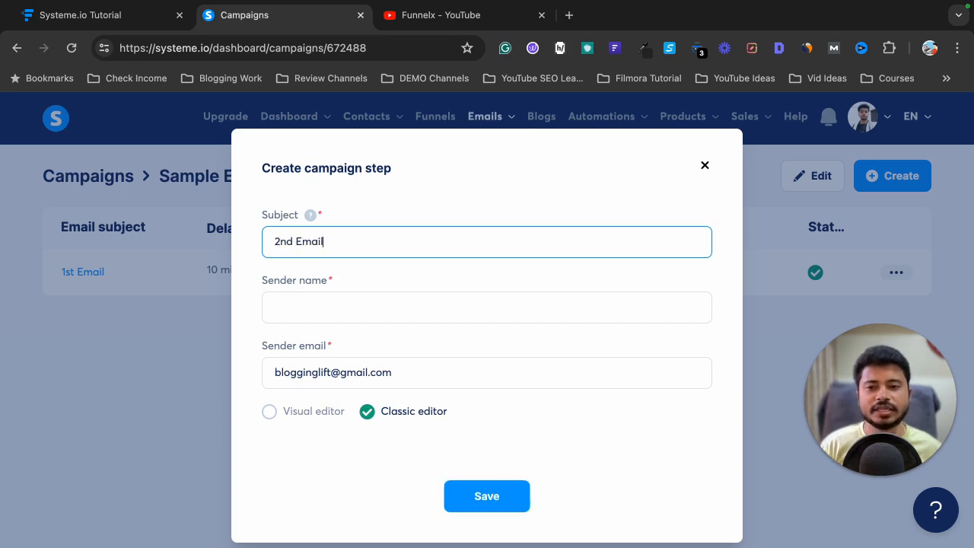
left_click(347, 282)
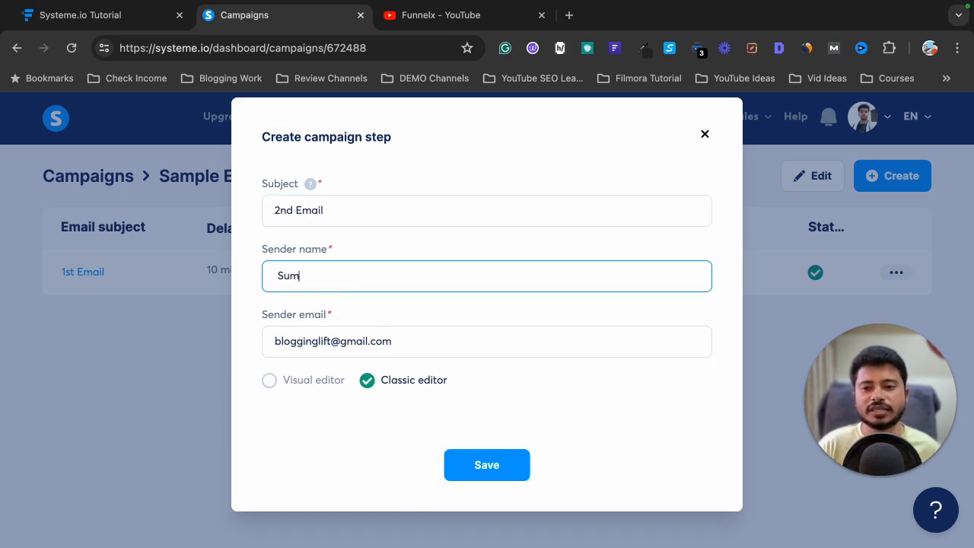
type("Sumit Sao")
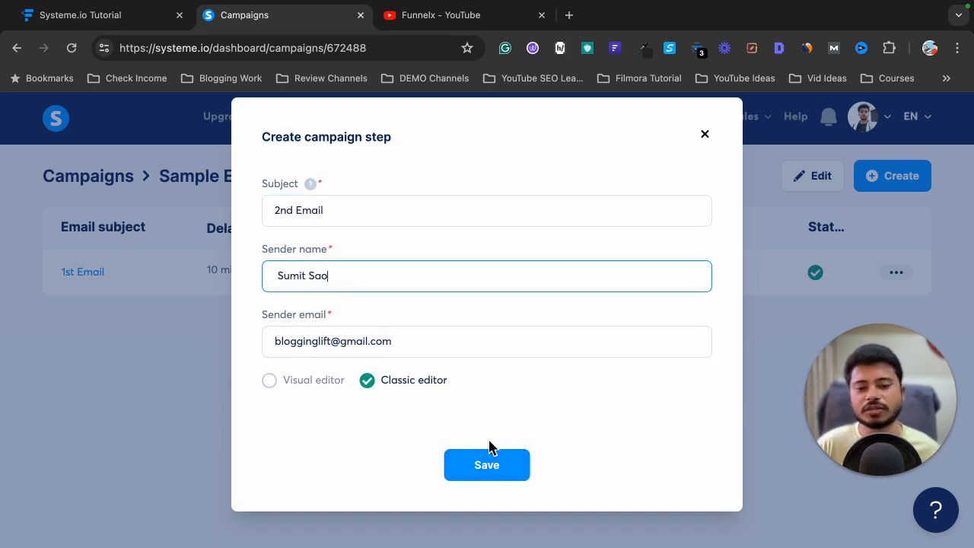
left_click(482, 464)
left_click(117, 385)
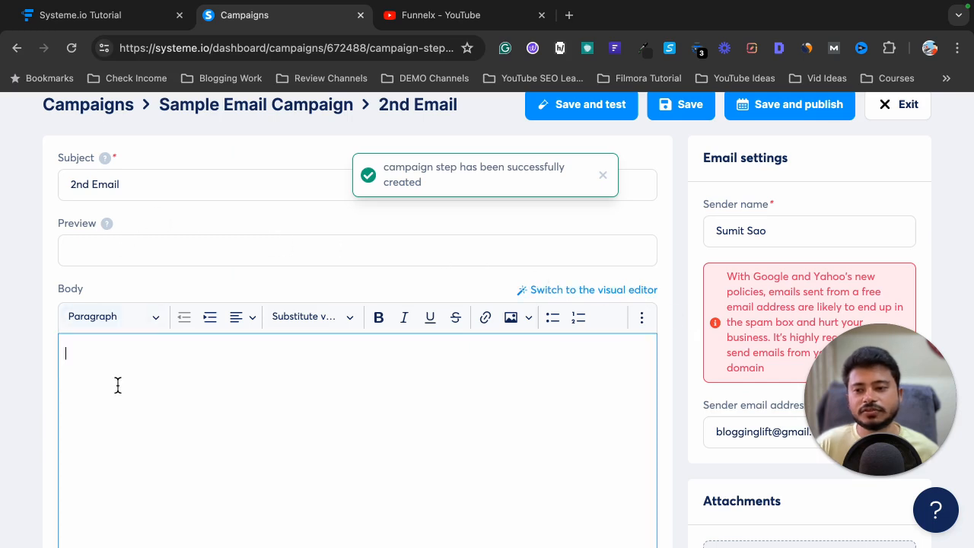
type("Write Your 2nd email here.")
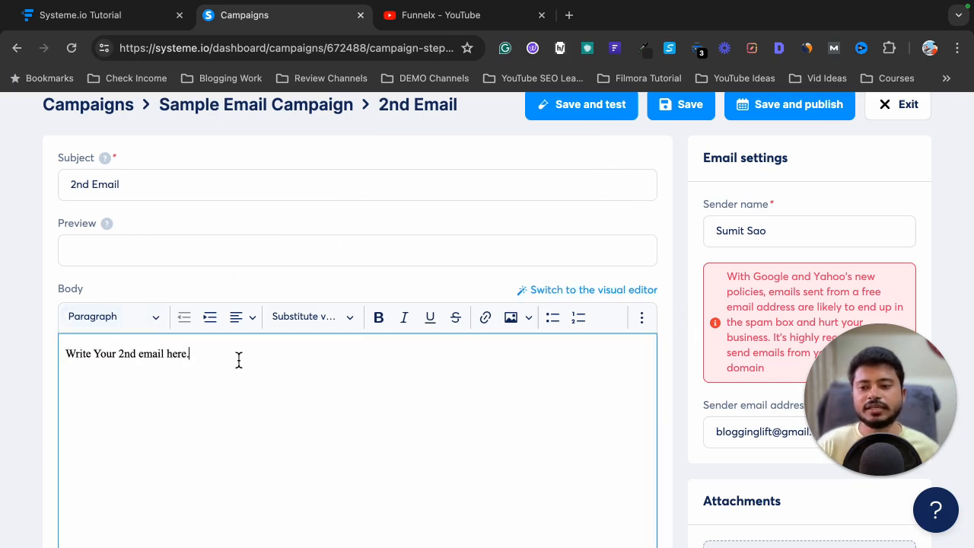
Publish the second email to send 1 day after "1st Email" and go back to the campaign's email list
scroll(473, 297, "up", 1)
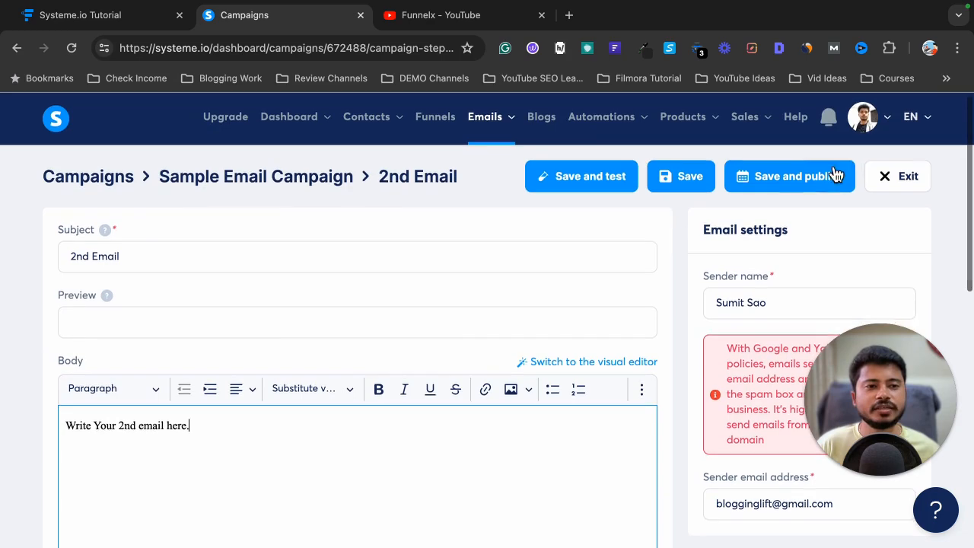
left_click(803, 182)
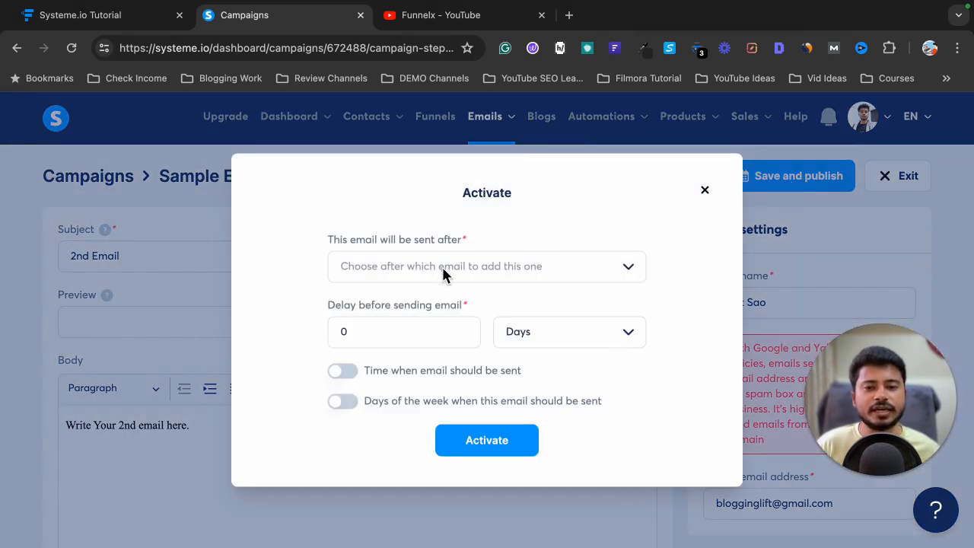
left_click(105, 20)
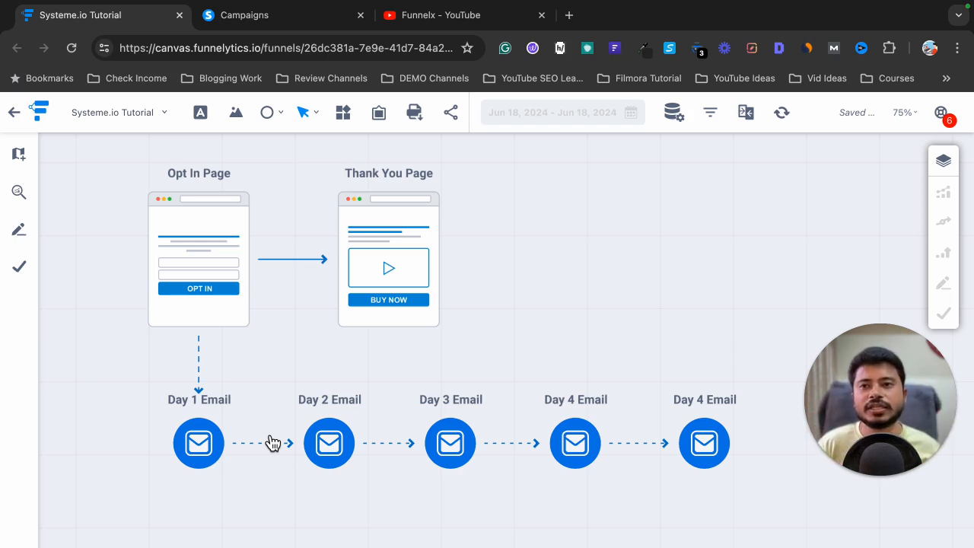
left_click(283, 17)
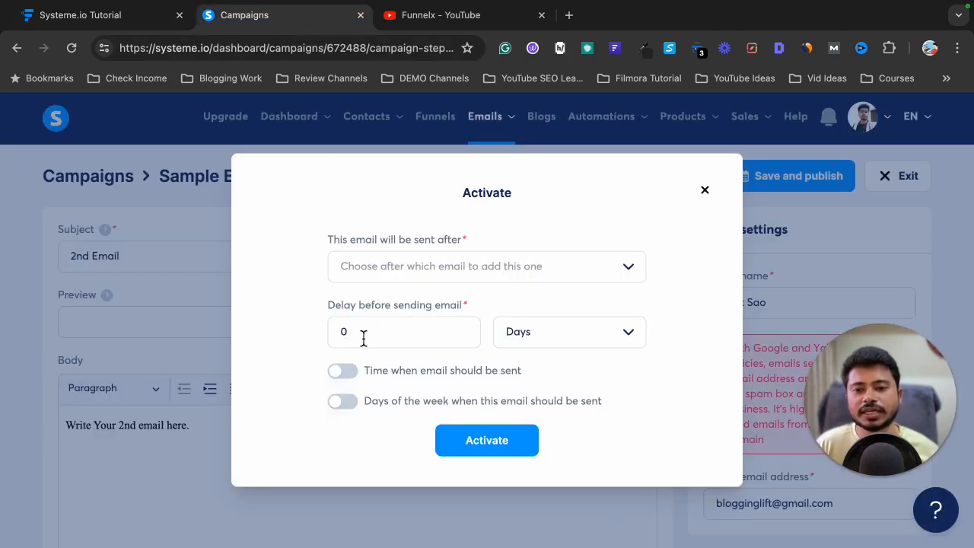
left_click(363, 339)
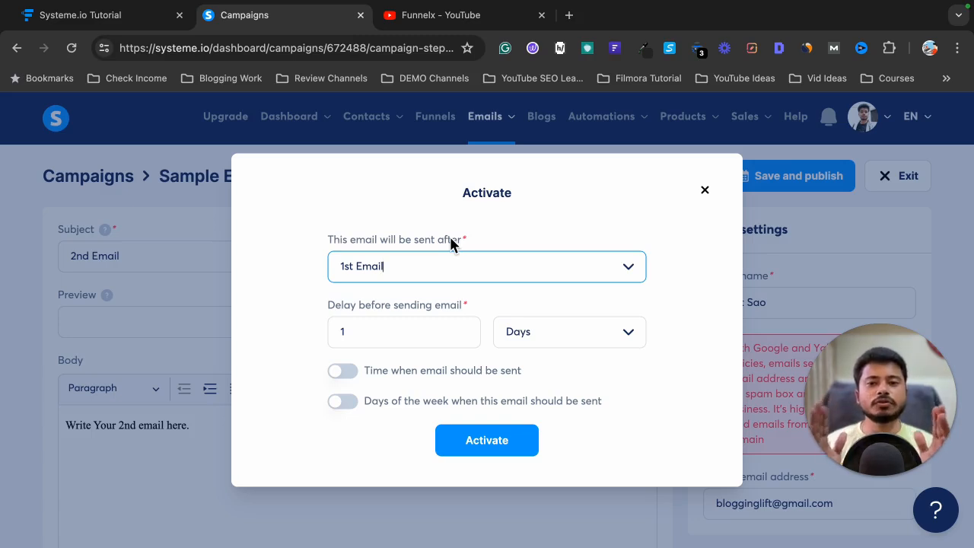
left_click(465, 449)
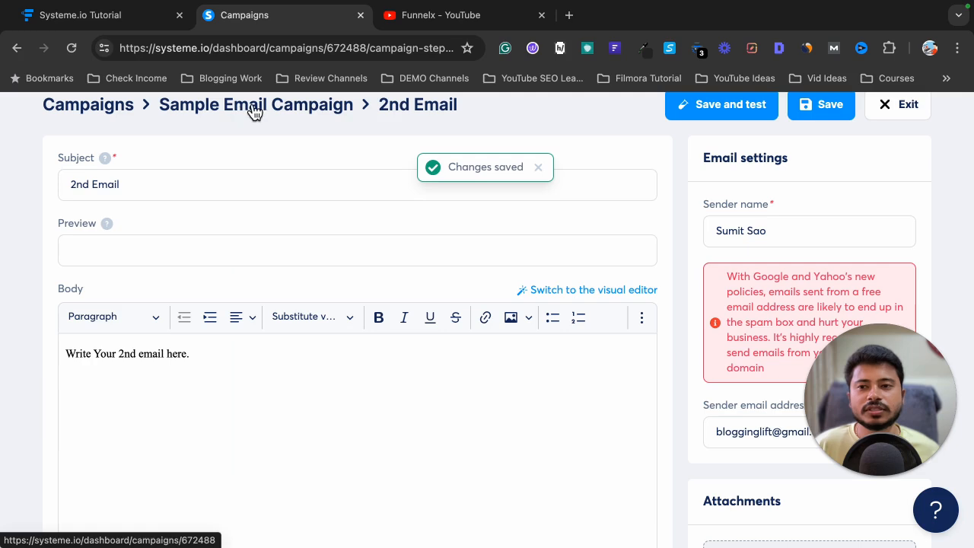
left_click(254, 110)
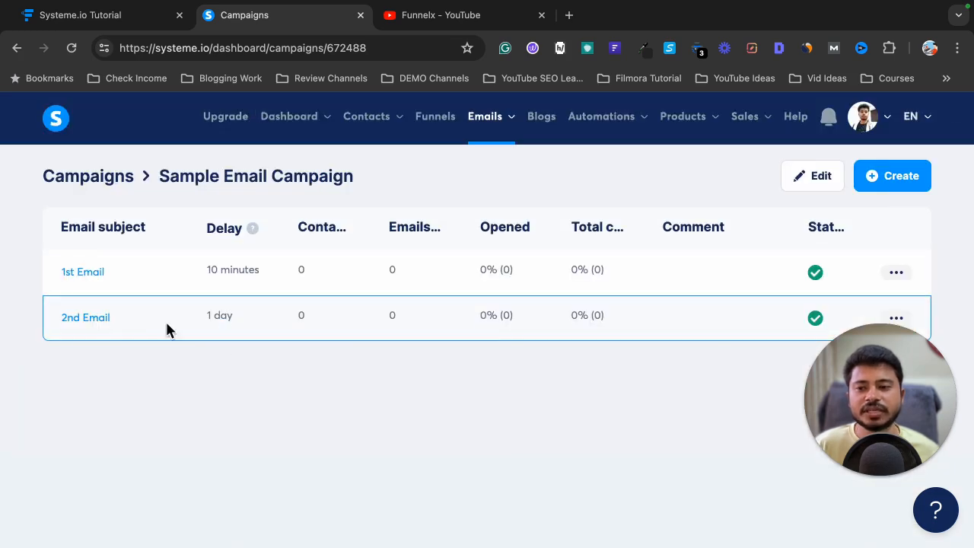
Create a classic-editor campaign email with subject "3rd Email", the sender's name, and the body "Write Your 3rd email here."
left_click(903, 187)
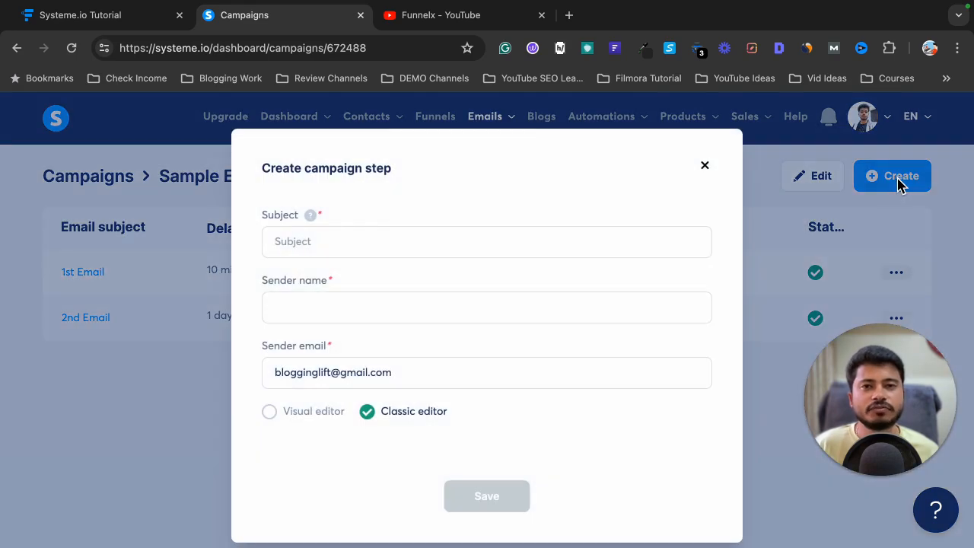
left_click(311, 243)
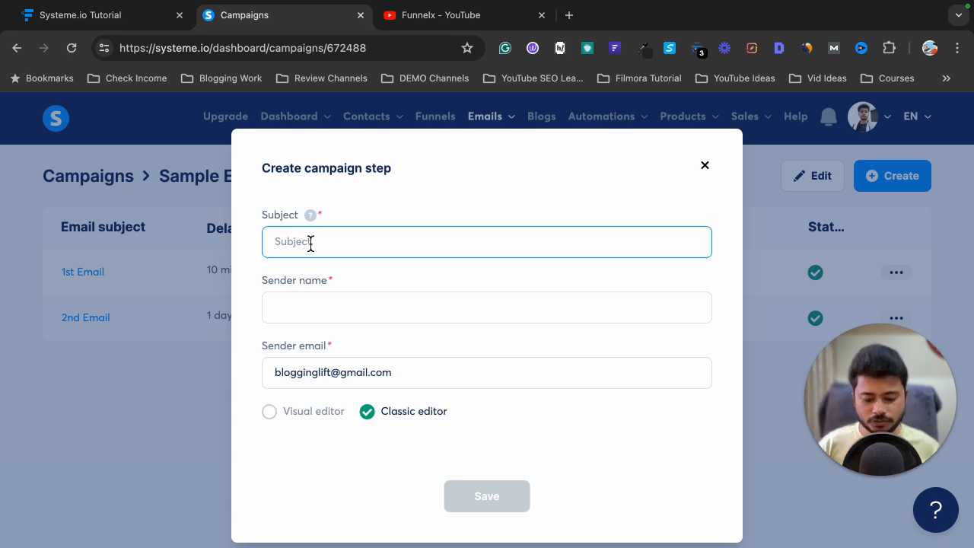
type("3rd Email")
left_click(361, 307)
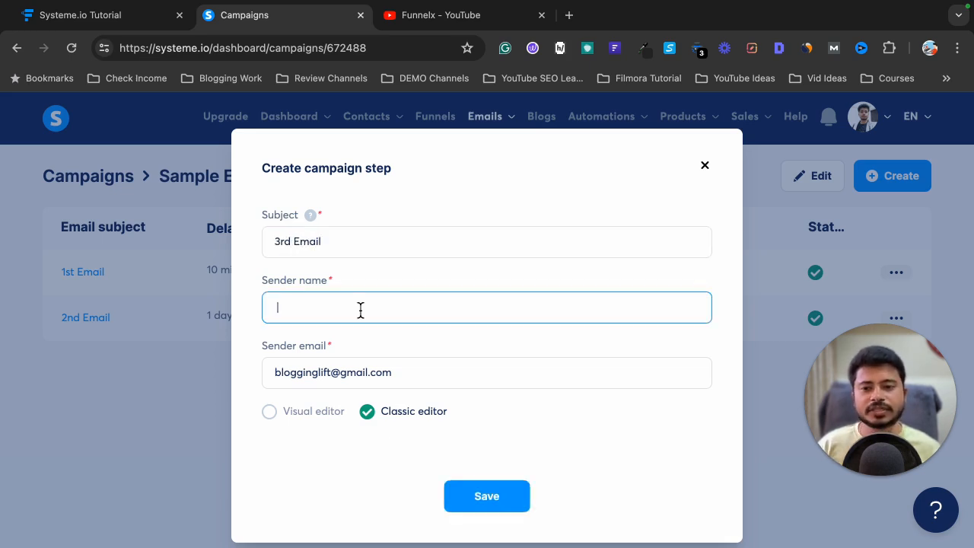
type("Sumit Sao")
scroll(570, 381, "down", 1)
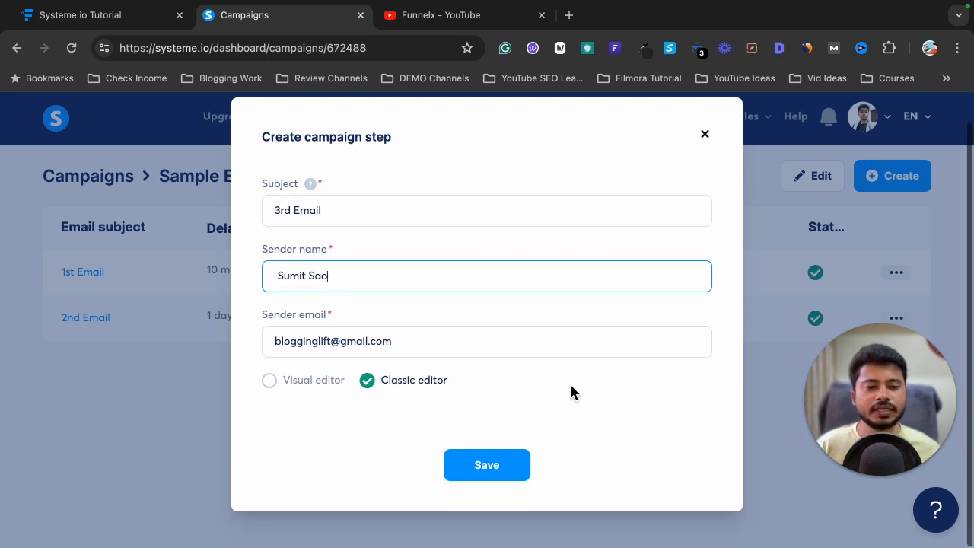
left_click(473, 479)
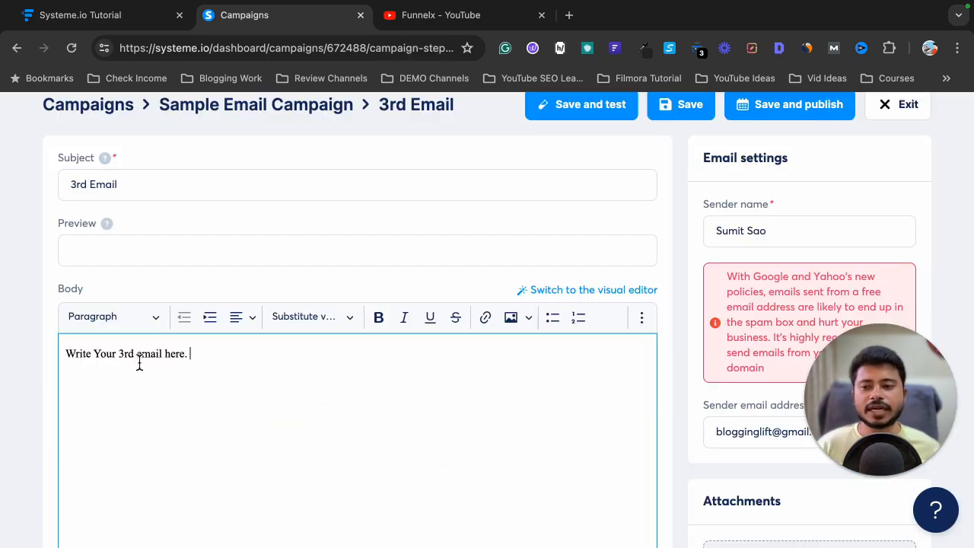
Publish the third email to send 1 day after "2nd Email" and exit to the campaign's email list
scroll(531, 312, "up", 1)
left_click(756, 180)
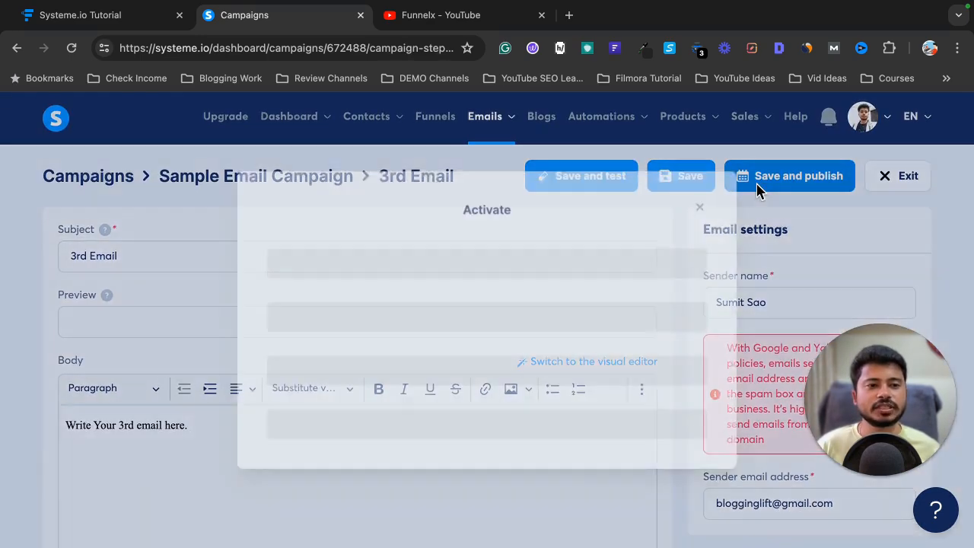
left_click(412, 274)
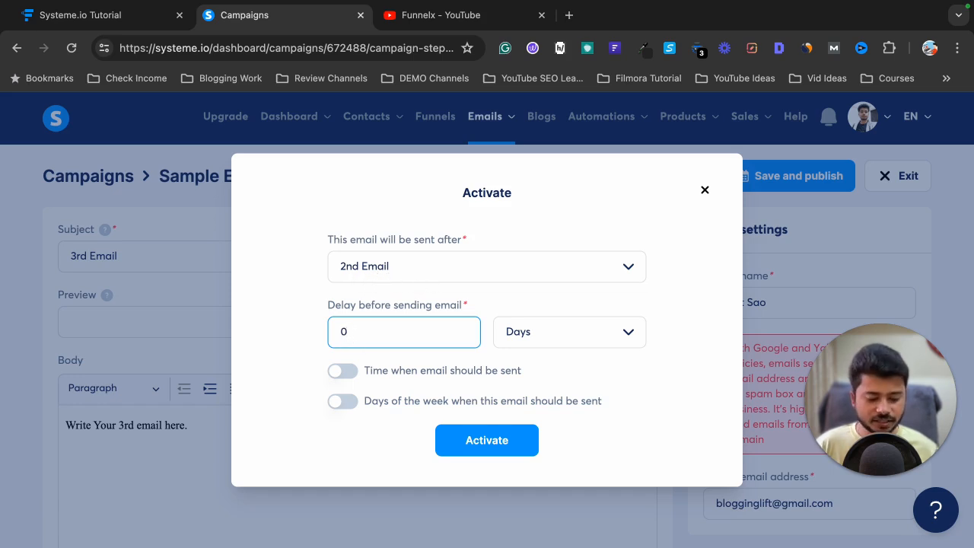
left_click(442, 240)
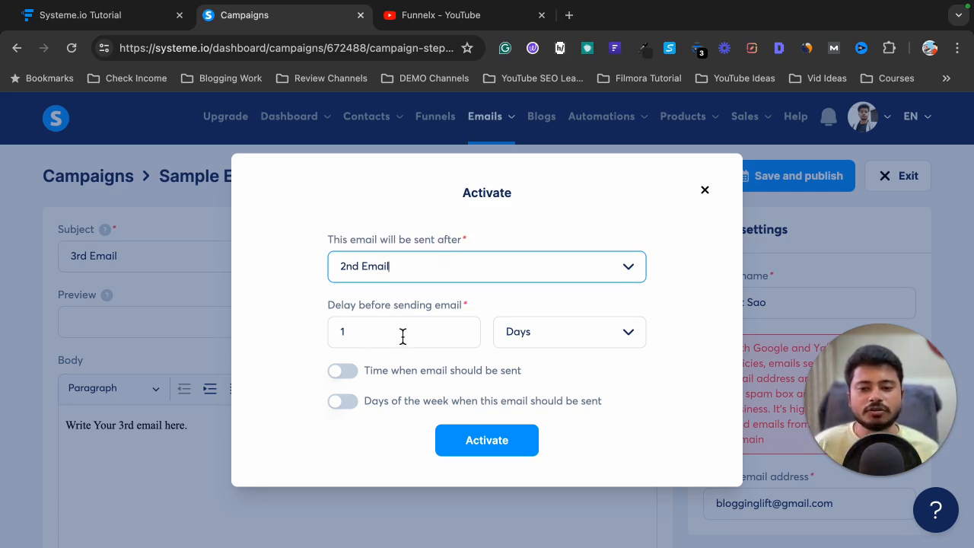
left_click(486, 447)
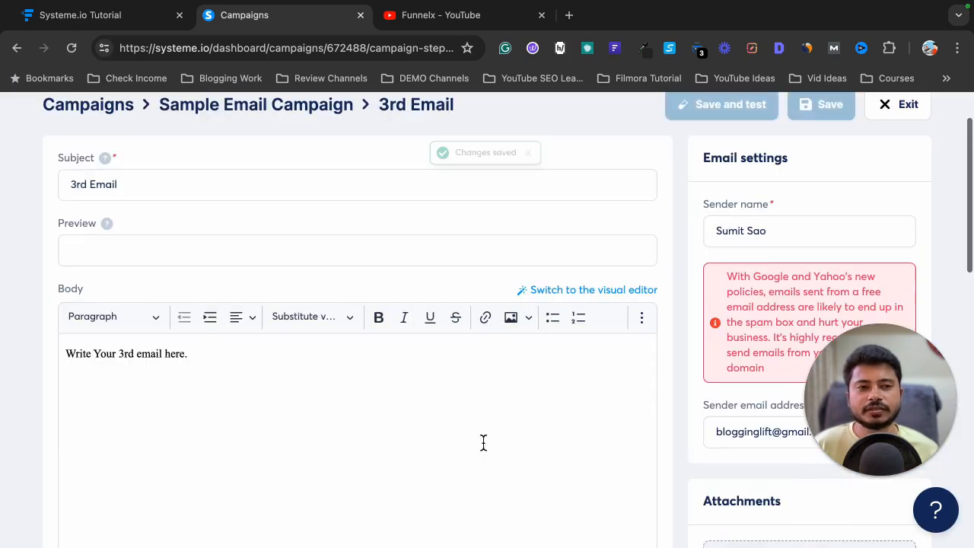
left_click(901, 113)
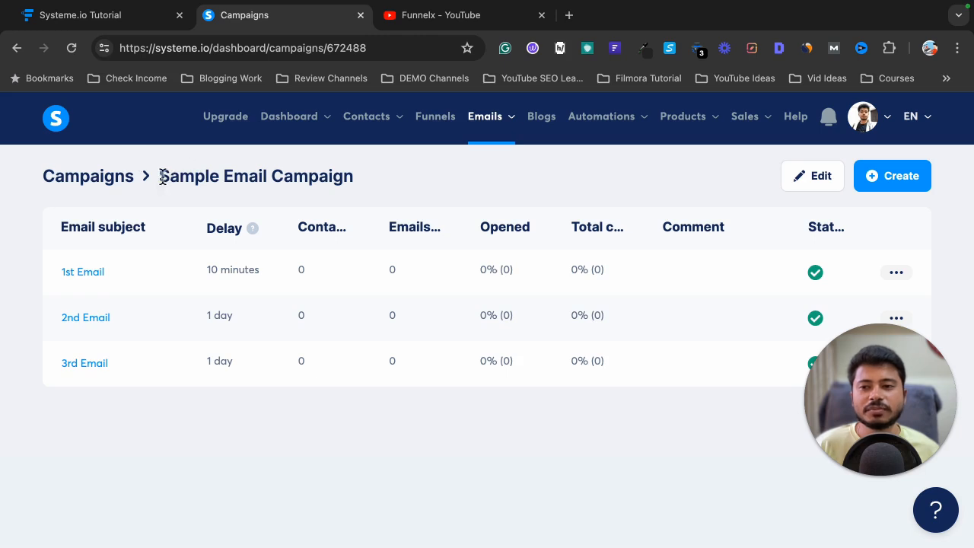
Highlight the Sample Email Campaign title, then switch to the Funnelytics diagram to review the opt-in and email flow
left_click_drag(162, 175, 363, 184)
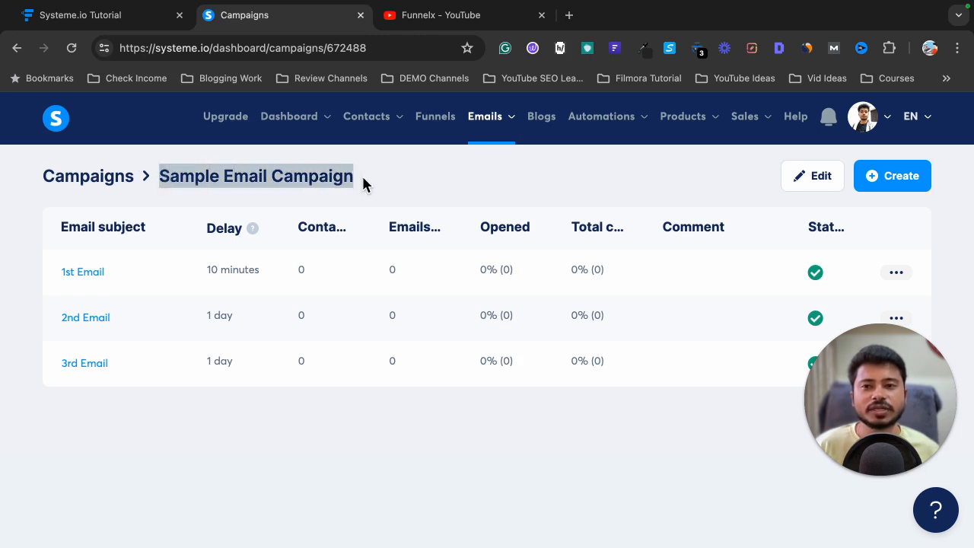
left_click(187, 176)
left_click_drag(160, 179, 371, 186)
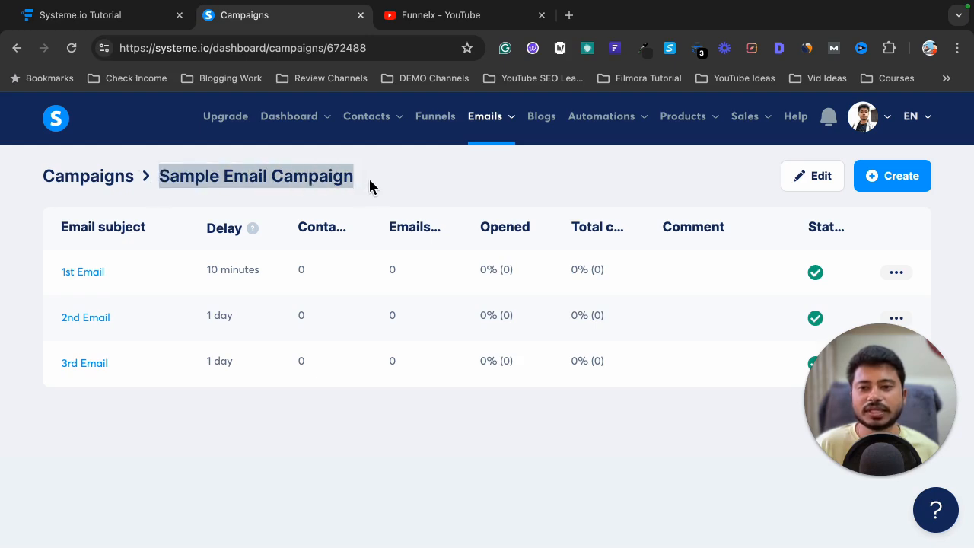
left_click(42, 19)
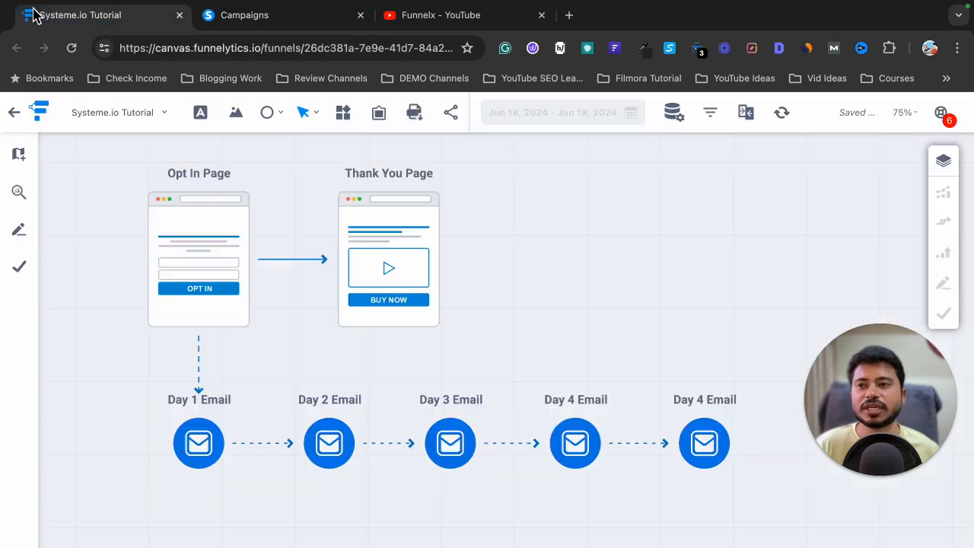
Switch to Systeme.io and open the Landing Page funnel, comparing it with the flow in the Funnelytics diagram
scroll(213, 341, "down", 1)
scroll(213, 341, "up", 1)
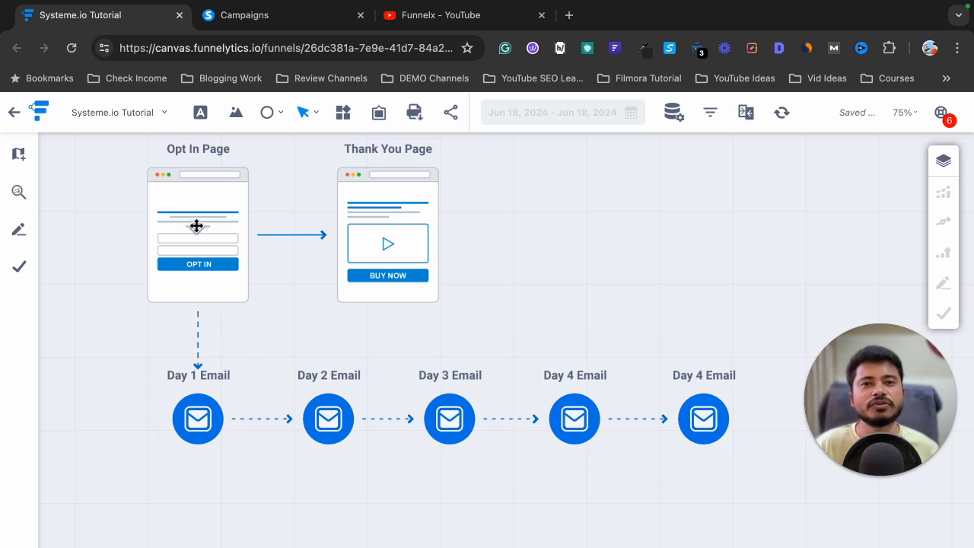
left_click(246, 27)
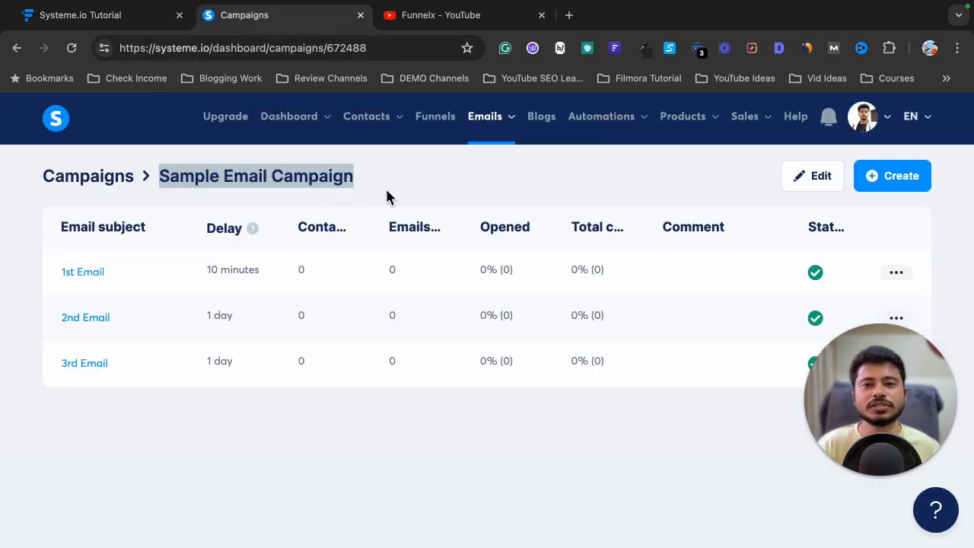
left_click(445, 126)
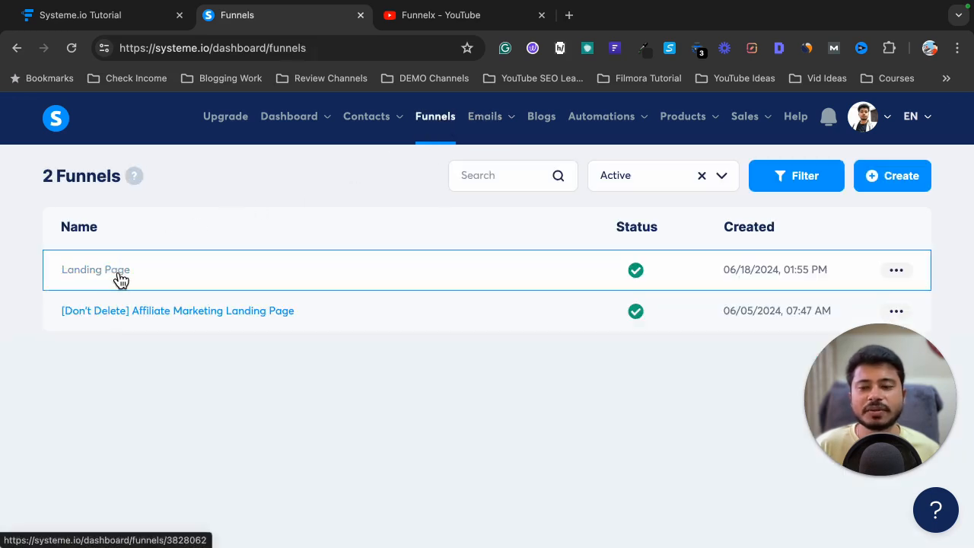
left_click(120, 280)
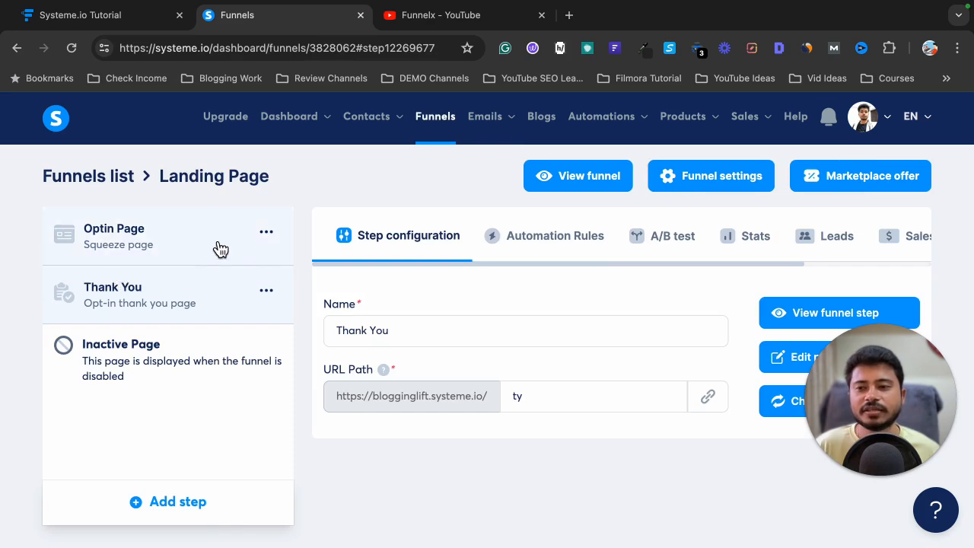
left_click(98, 16)
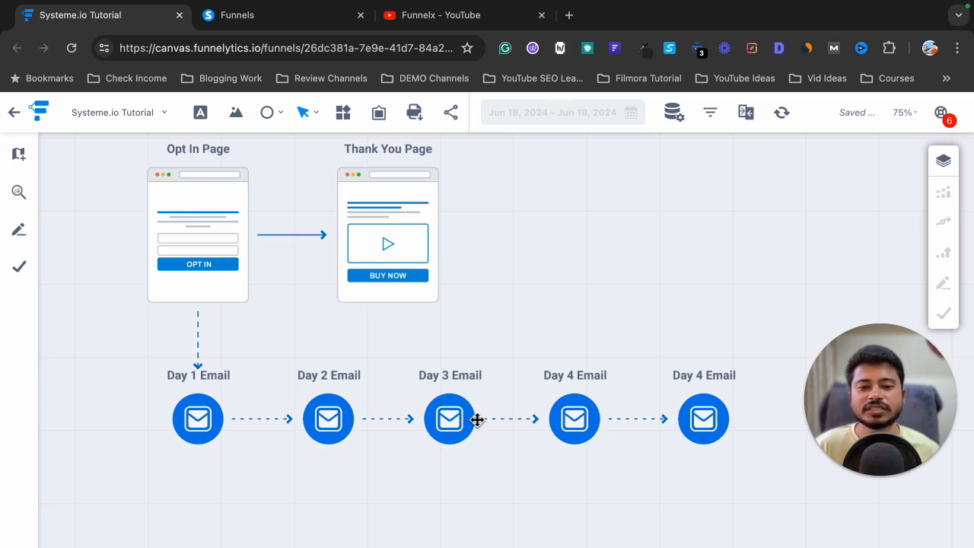
left_click(236, 15)
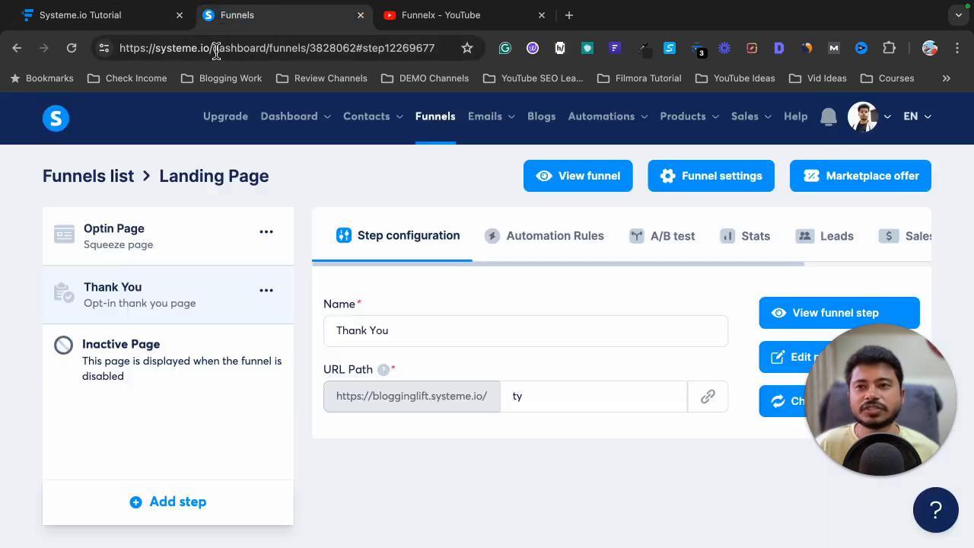
Add an automation rule with the "Funnel step form subscribed" trigger to the funnel's Optin Page
double_click(124, 246)
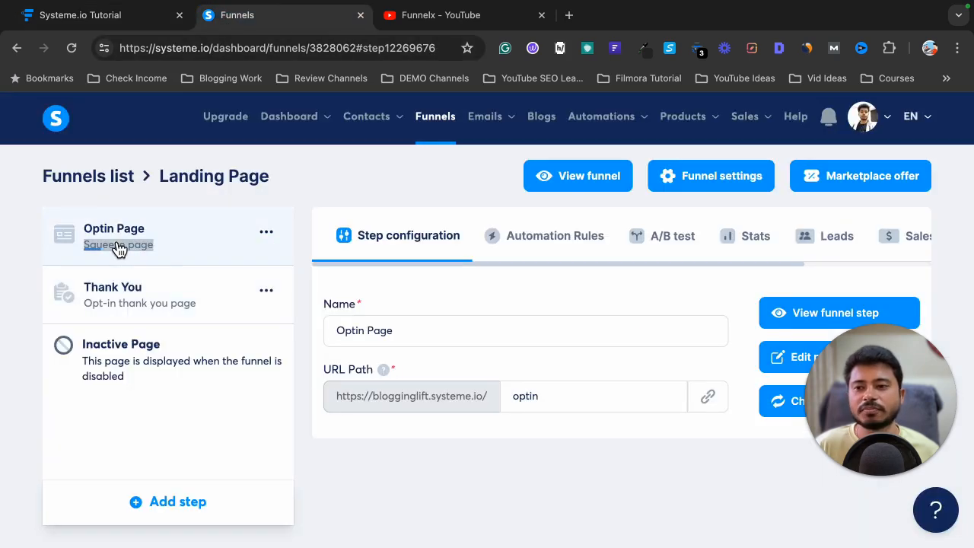
left_click(536, 242)
scroll(591, 319, "down", 2)
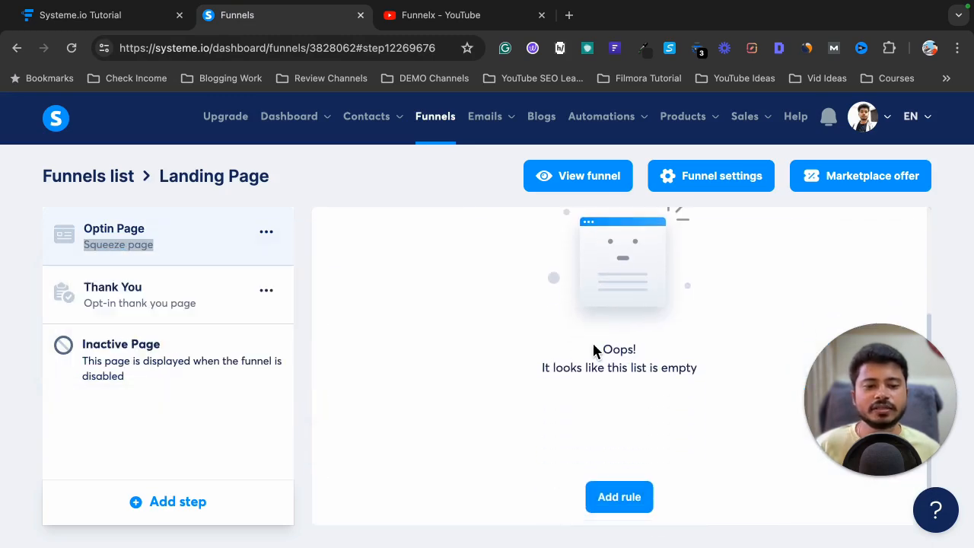
left_click(624, 504)
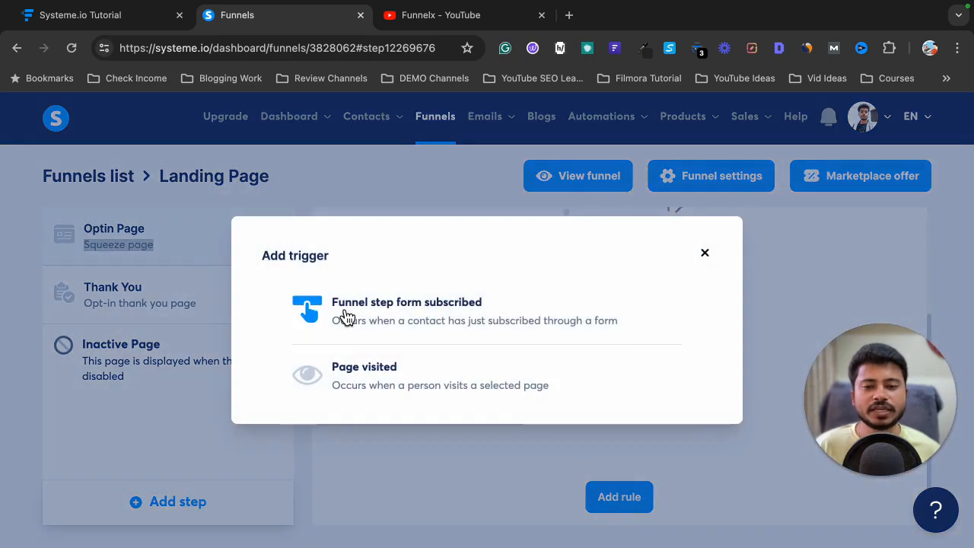
left_click(346, 316)
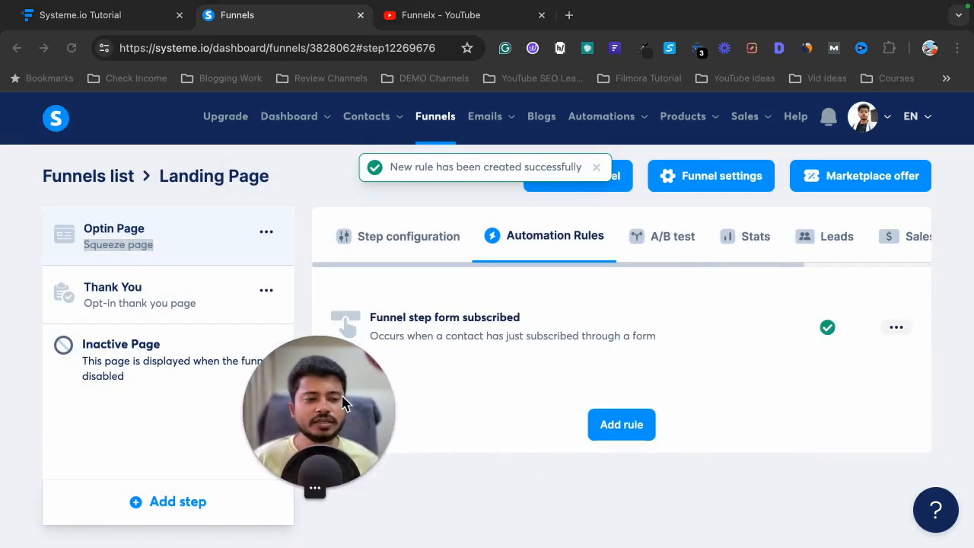
Edit the form-subscribed rule to subscribe contacts to the Sample Email Campaign, and save the rule
left_click(898, 330)
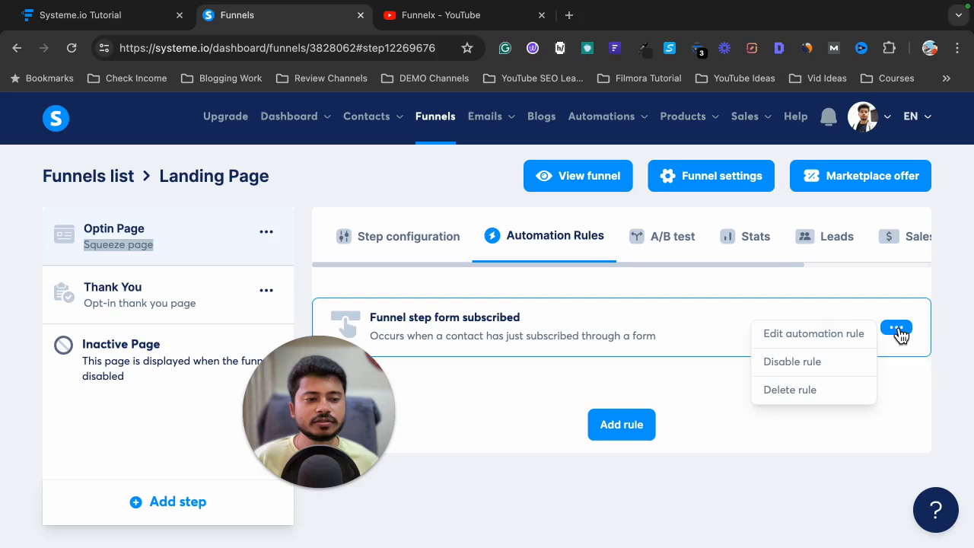
left_click(815, 334)
left_click(761, 332)
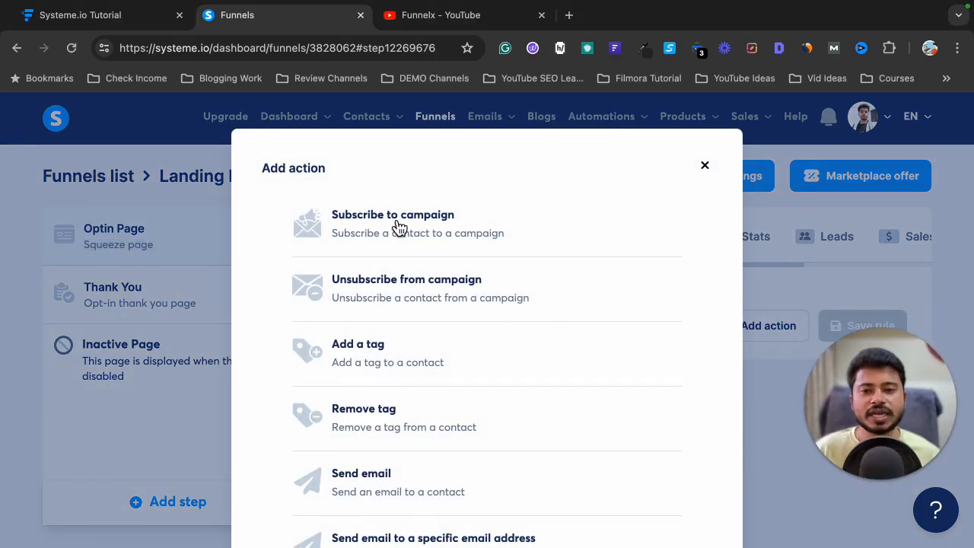
left_click(399, 225)
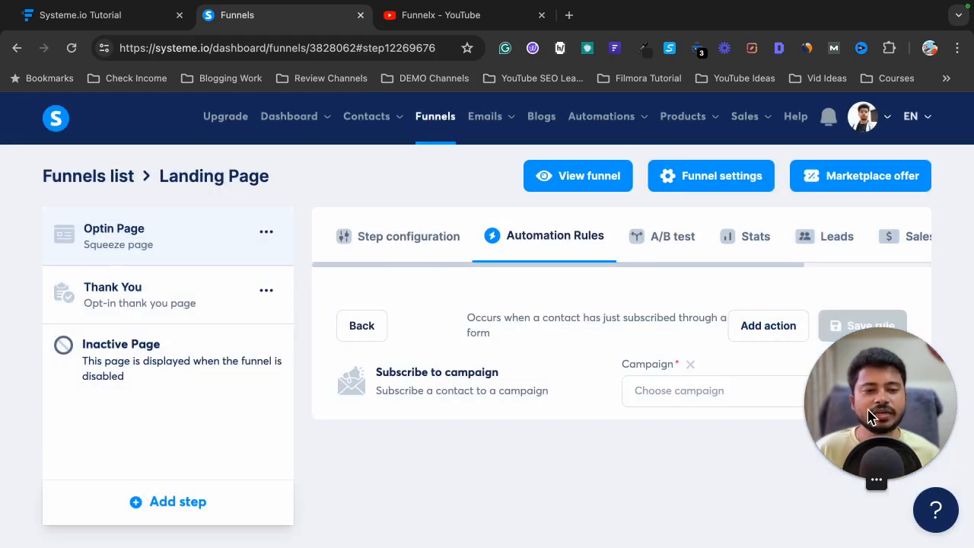
left_click_drag(872, 417, 268, 426)
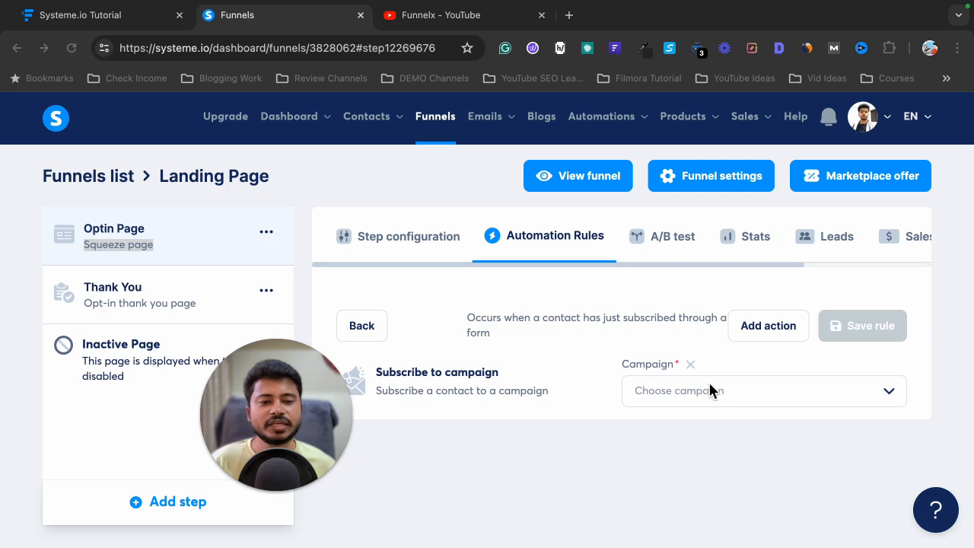
left_click(897, 394)
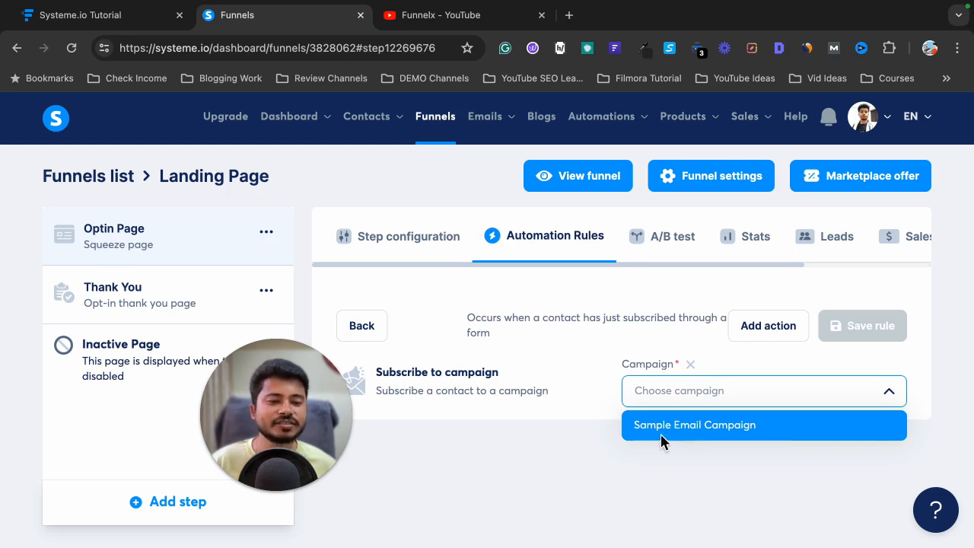
left_click(723, 431)
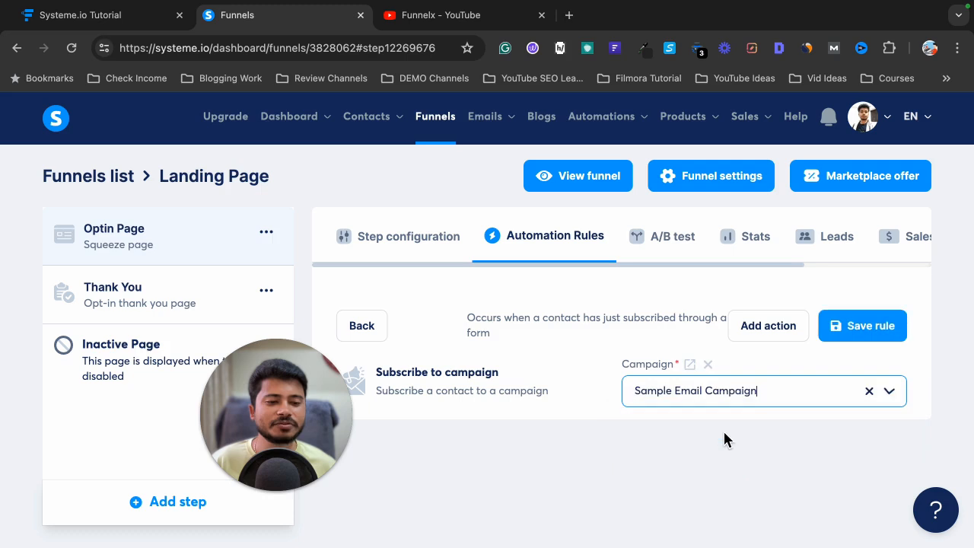
left_click(854, 335)
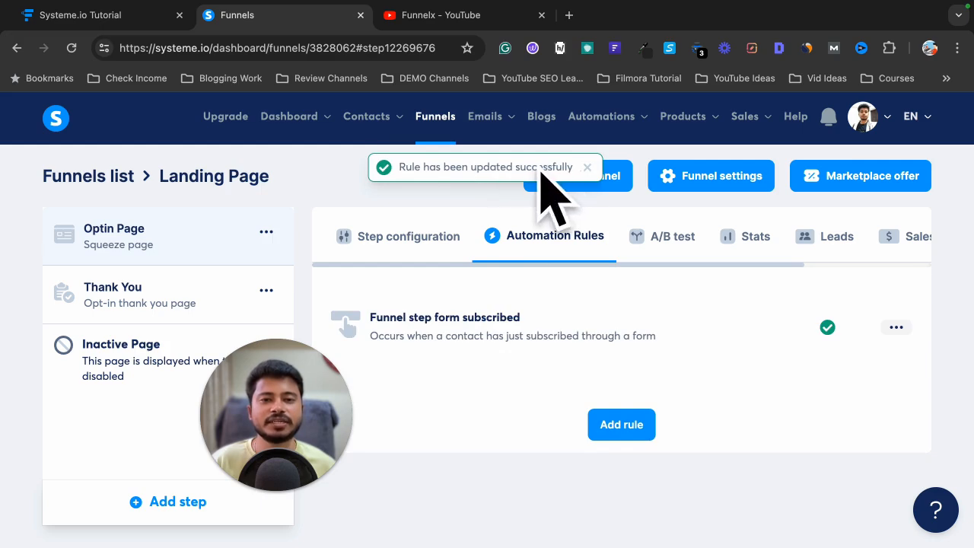
Switch to the Funnelytics diagram and review how the opt-in page leads into the email sequence
left_click(106, 15)
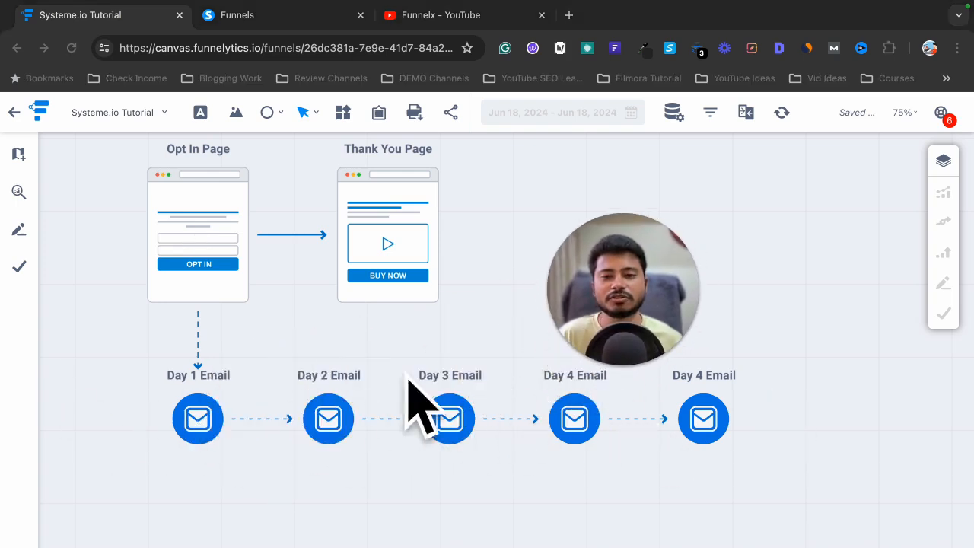
left_click(294, 25)
left_click(145, 24)
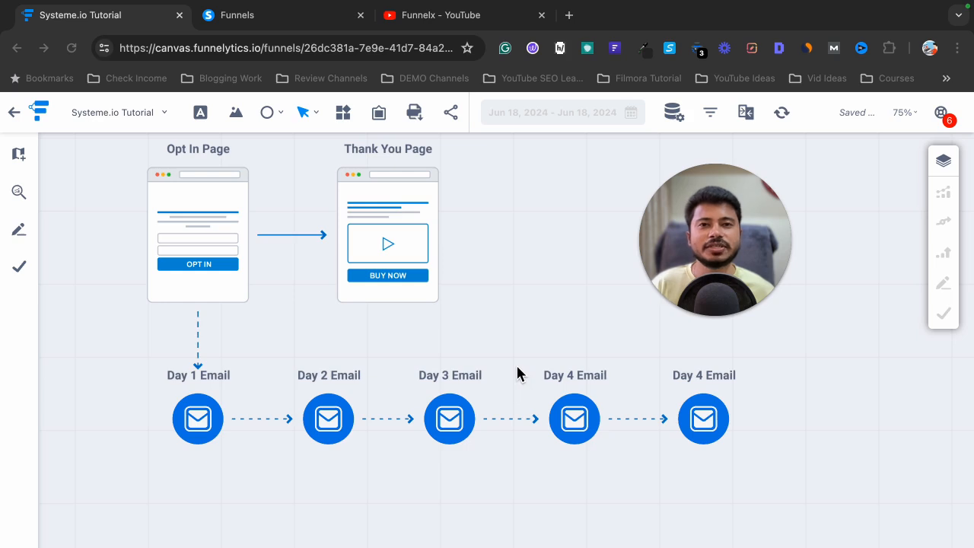
Return to Systeme.io, copy the Optin Page's URL from its step configuration, and open it in a new browser tab
left_click(230, 13)
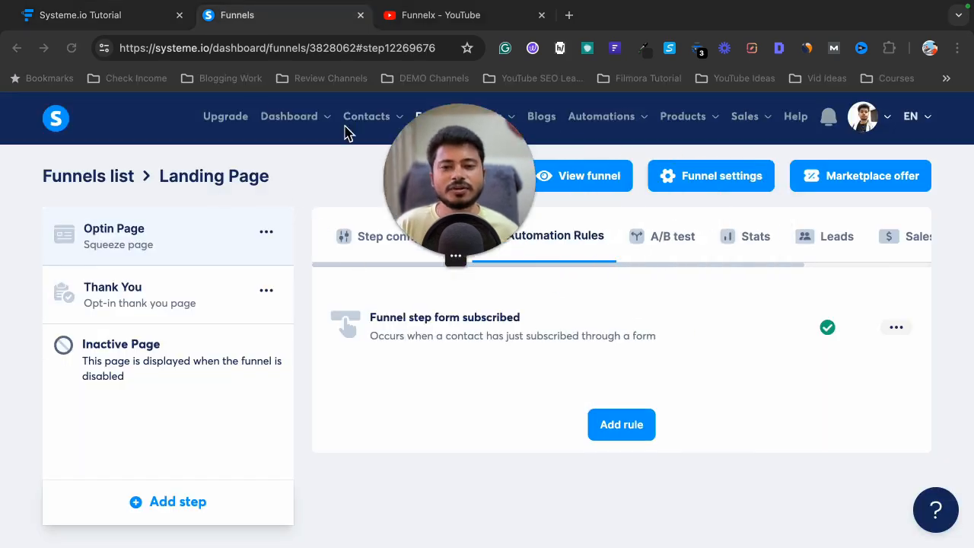
left_click(359, 233)
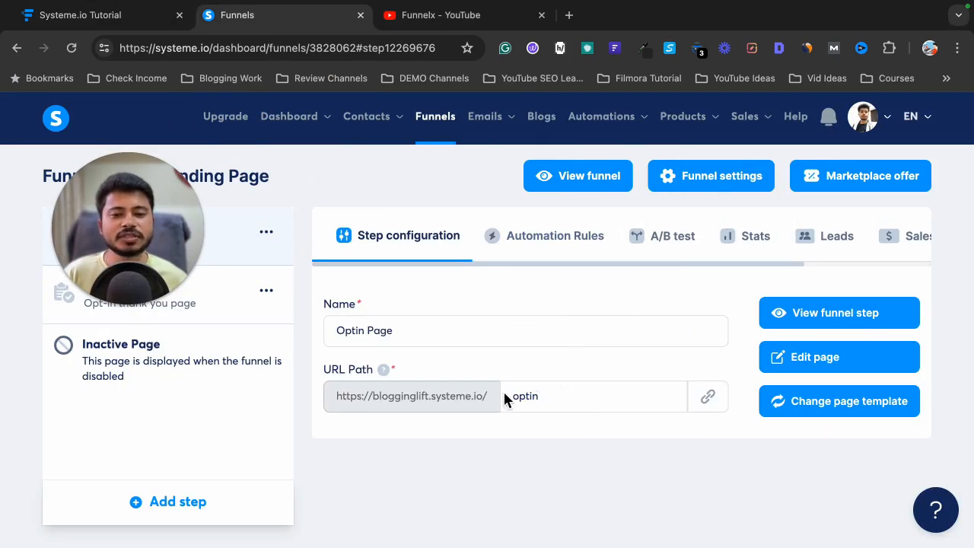
left_click(709, 405)
left_click(569, 15)
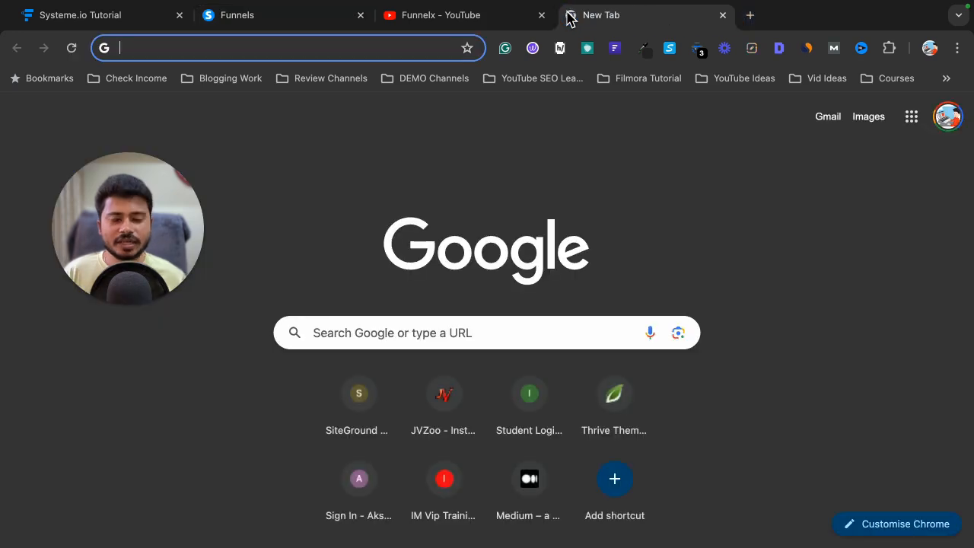
key("ctrl+v")
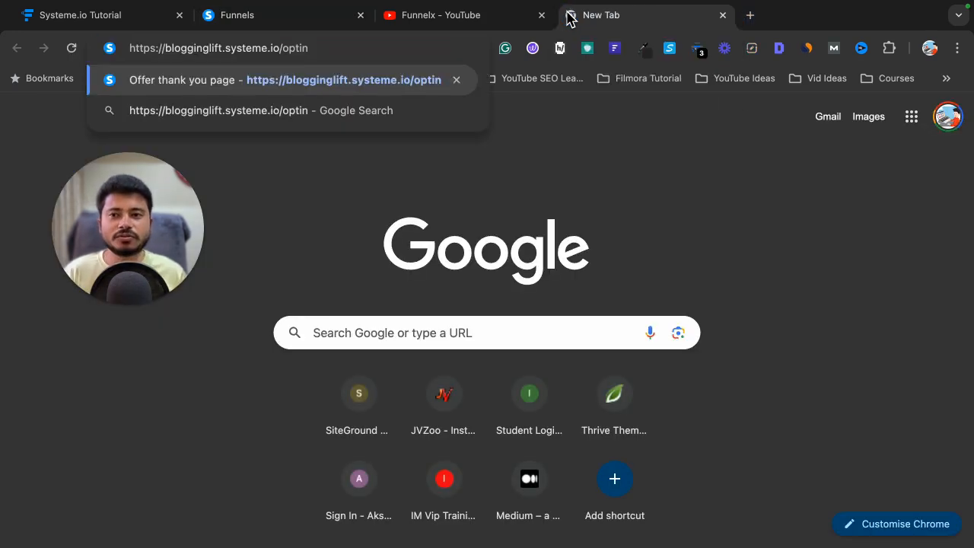
key("Return")
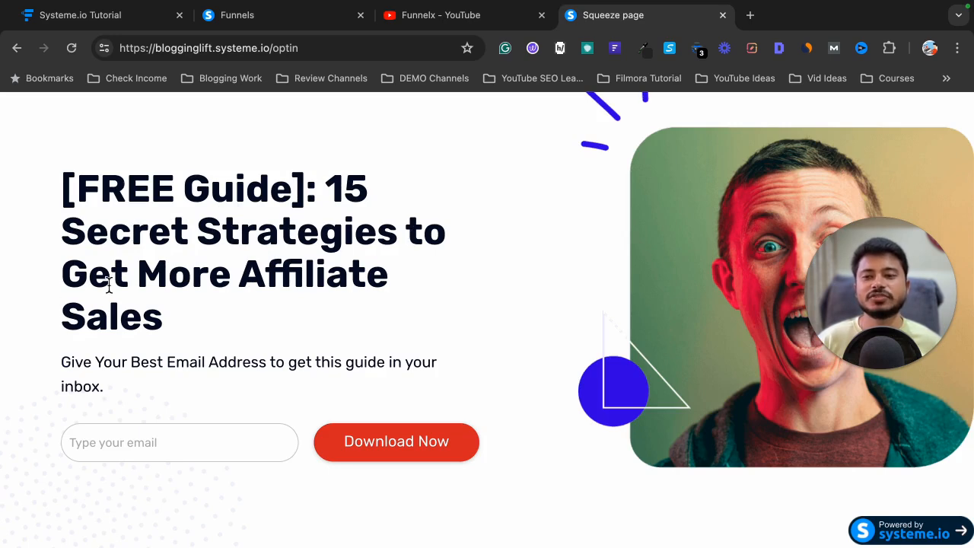
Fill in a test email address on the live opt-in page and submit the Download Now form
left_click(129, 452)
key("ctrl+v")
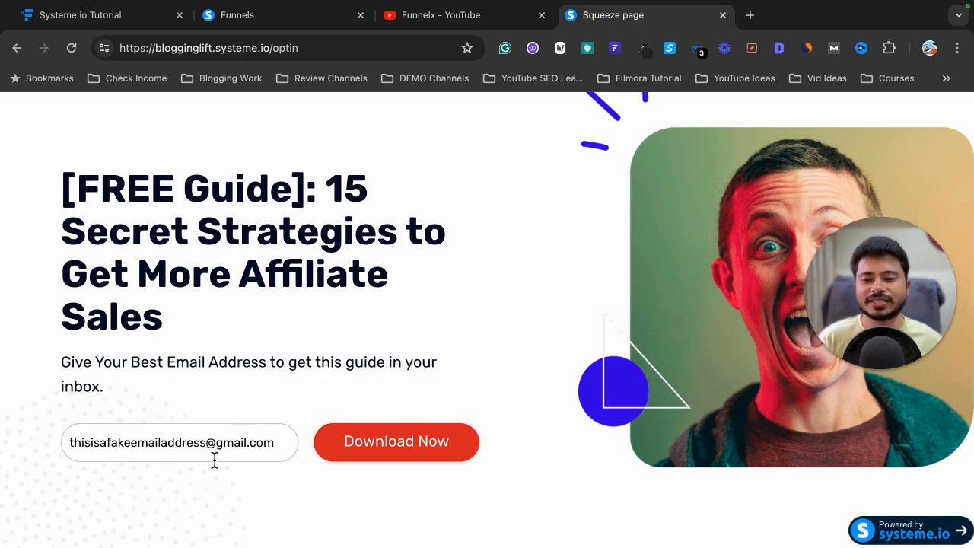
left_click(424, 455)
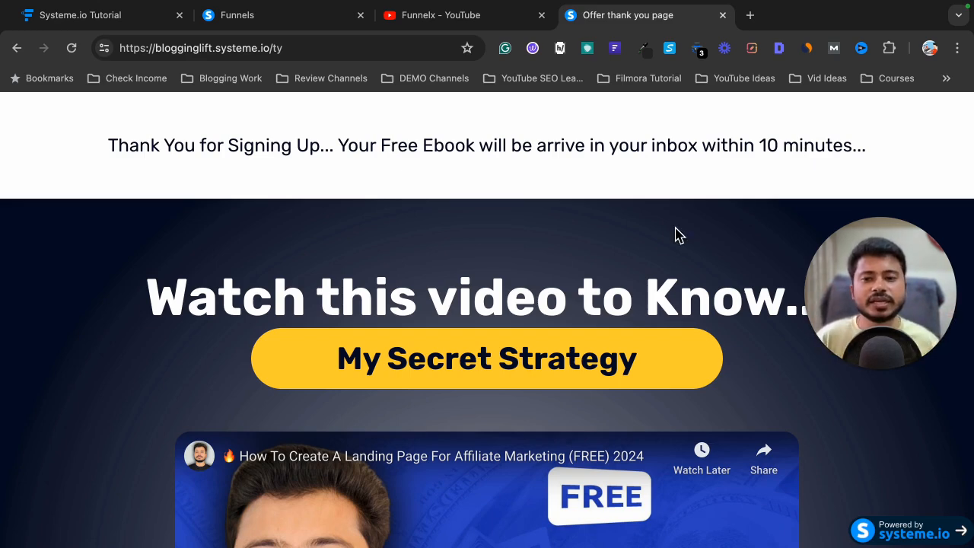
Examine the live thank-you page, including its headline, embedded video and the call-to-action button below it
scroll(610, 231, "down", 2)
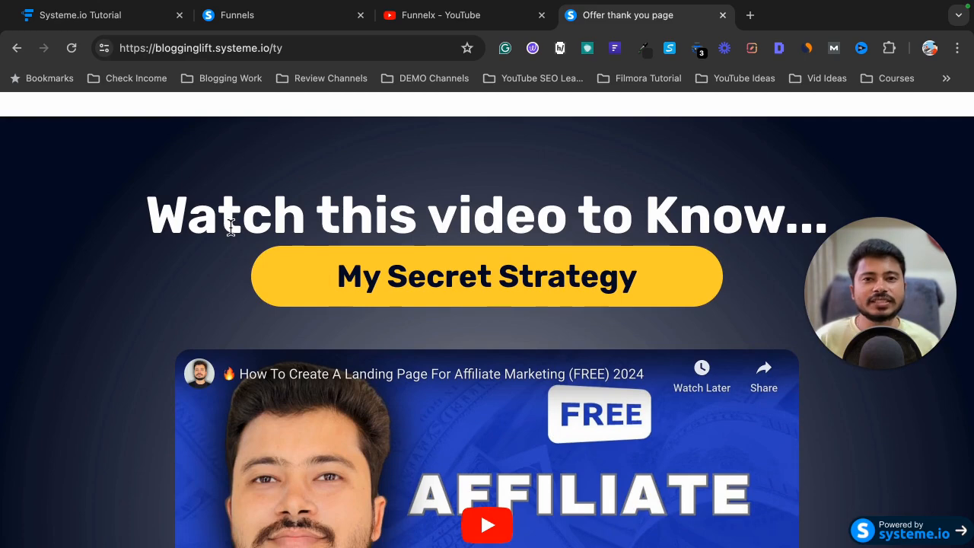
scroll(457, 242, "down", 2)
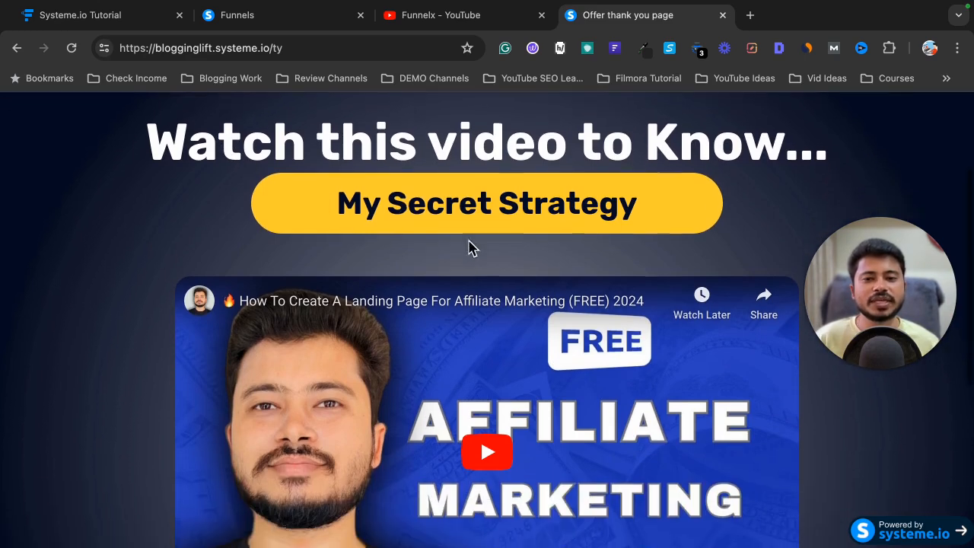
scroll(522, 242, "down", 2)
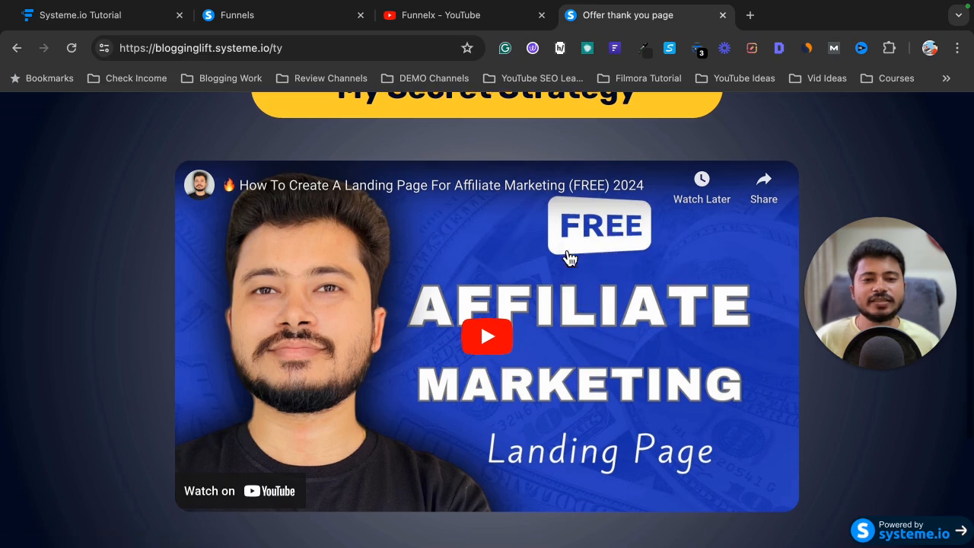
scroll(571, 259, "down", 1)
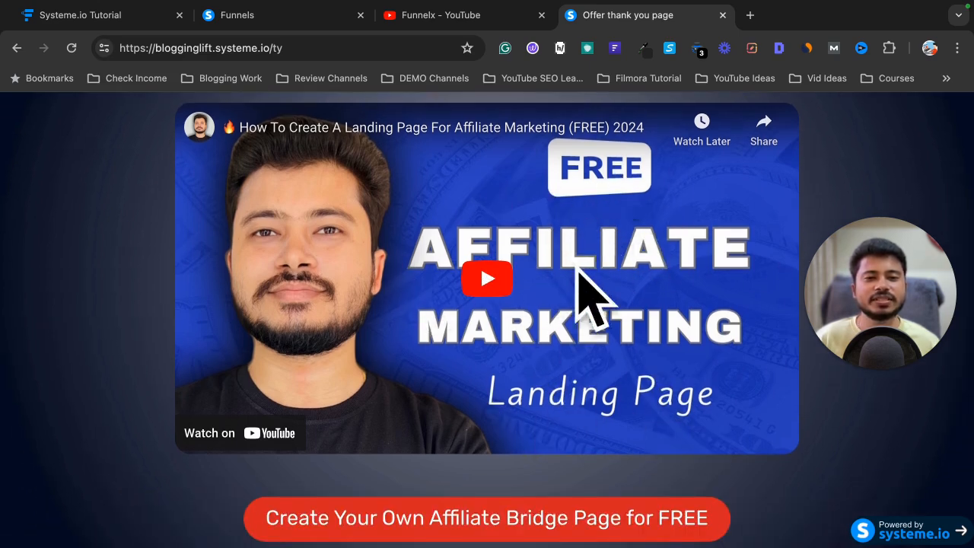
scroll(468, 257, "up", 3)
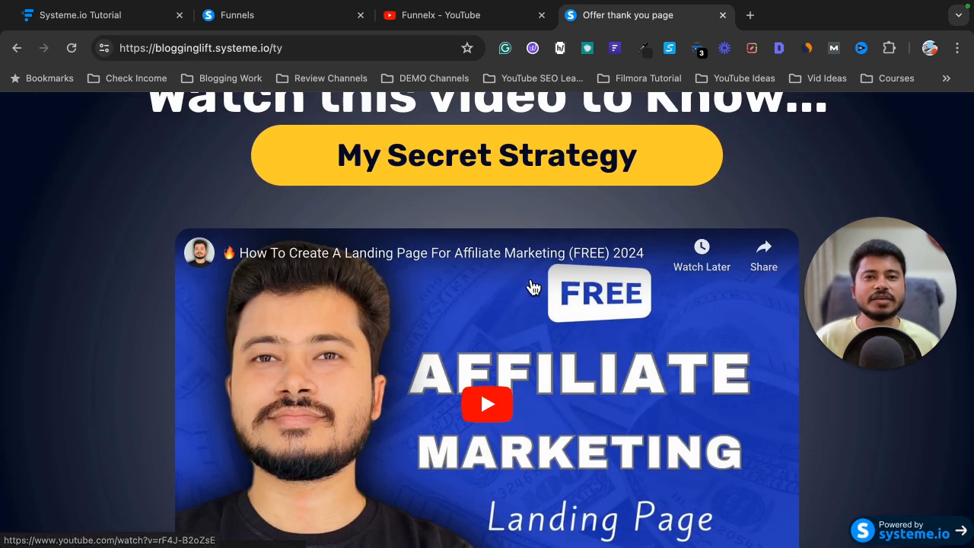
scroll(533, 287, "down", 2)
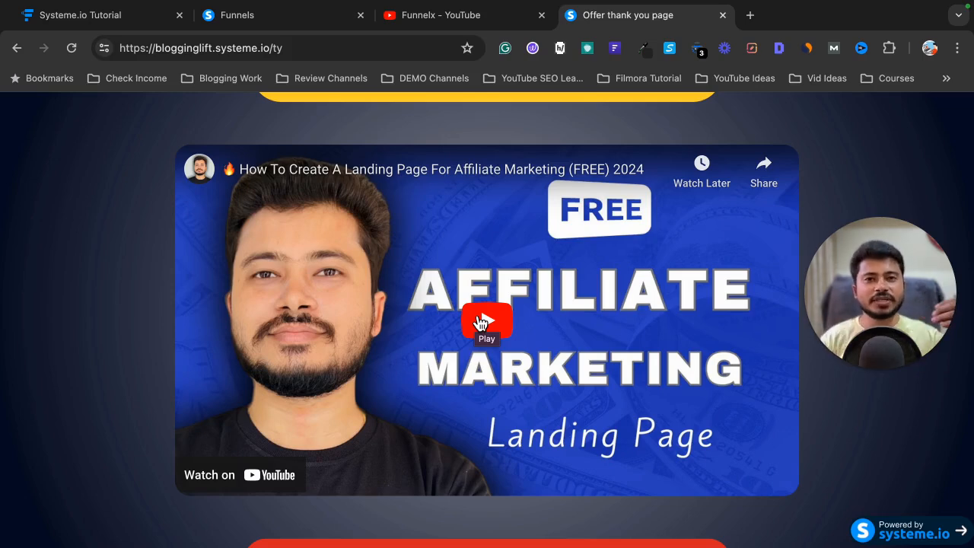
scroll(479, 323, "down", 2)
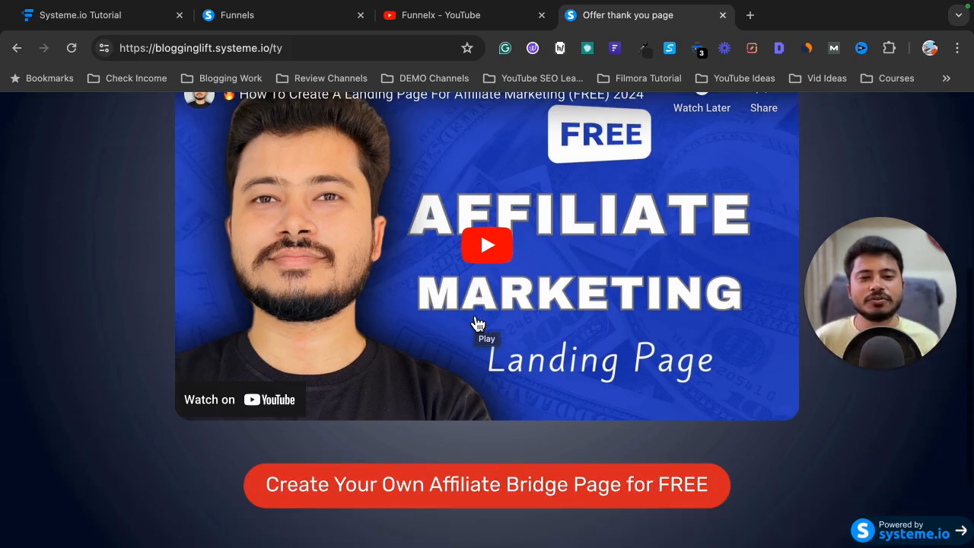
scroll(478, 323, "up", 2)
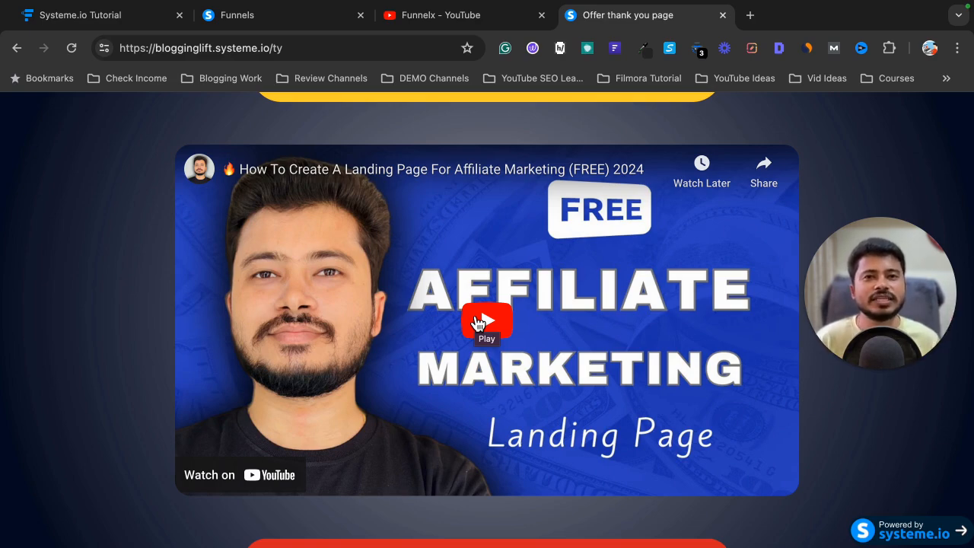
scroll(478, 324, "down", 3)
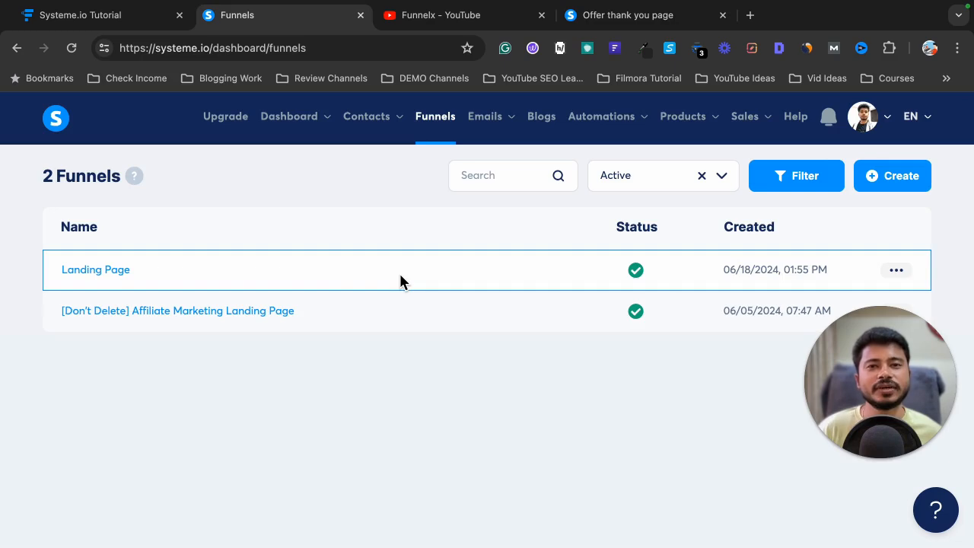
Open the Landing Page funnel in Systeme.io and check the leads recorded for its Optin Page
left_click(87, 279)
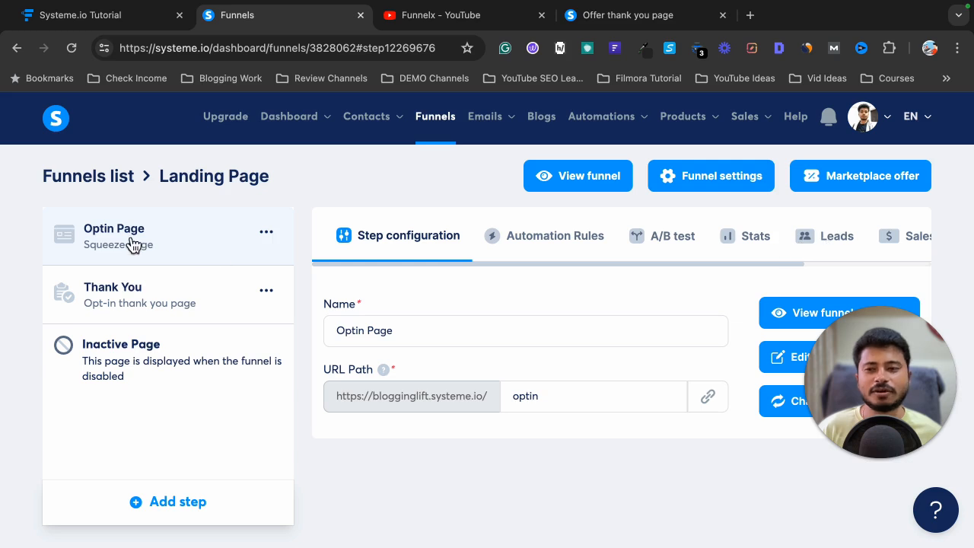
left_click(837, 237)
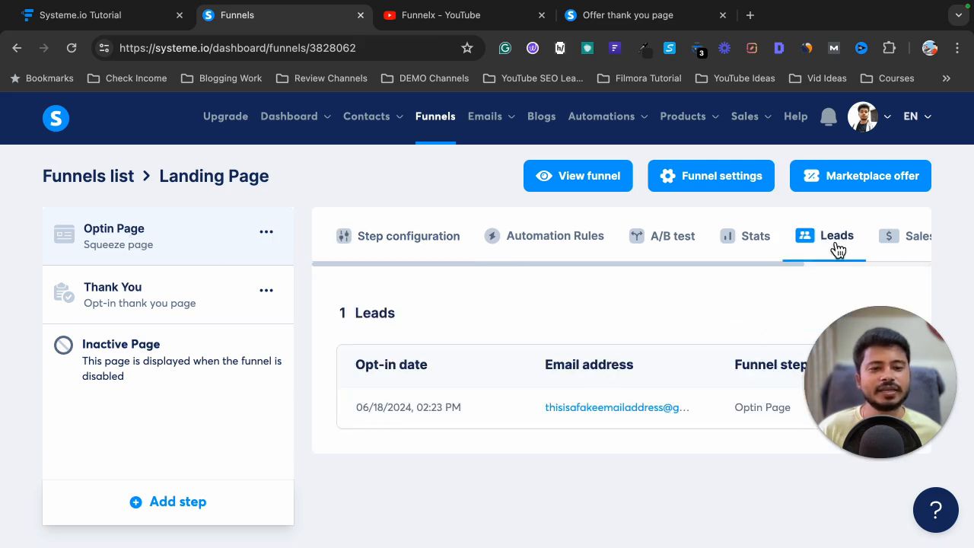